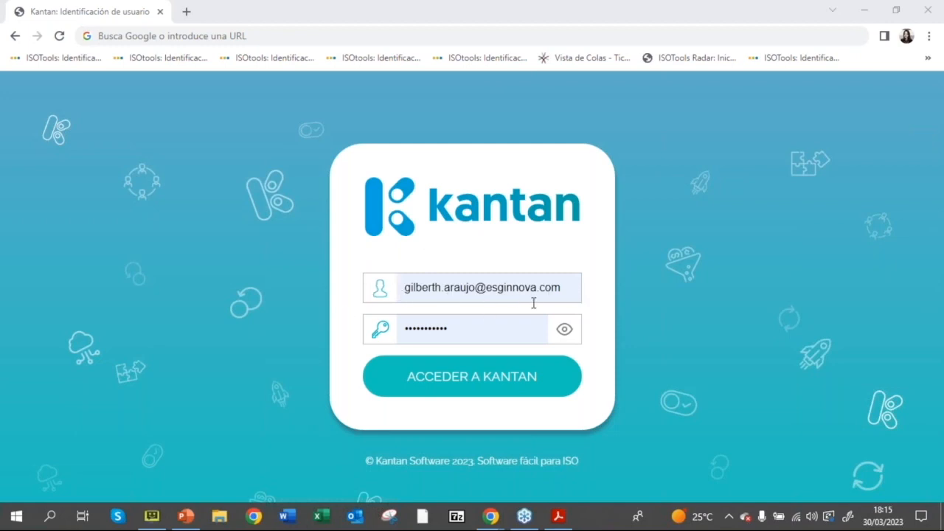
left_click(470, 389)
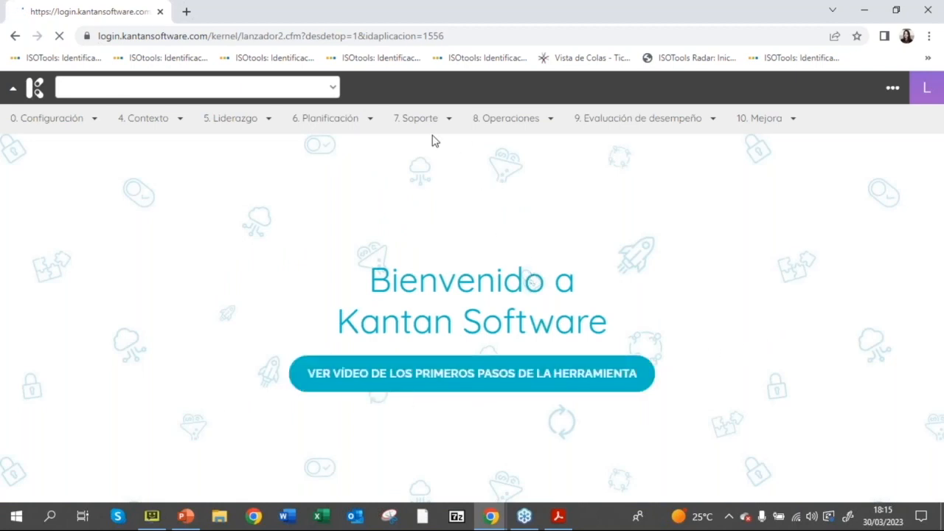
left_click(353, 126)
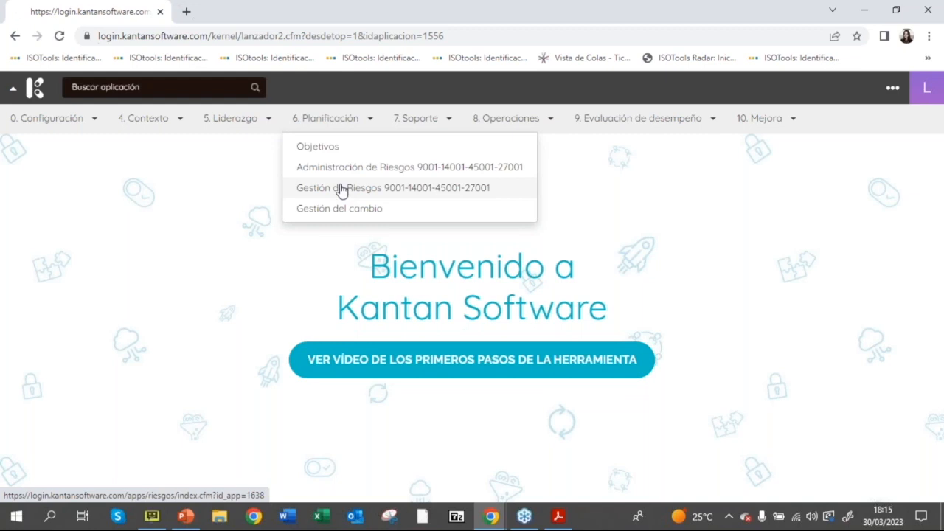
left_click(341, 189)
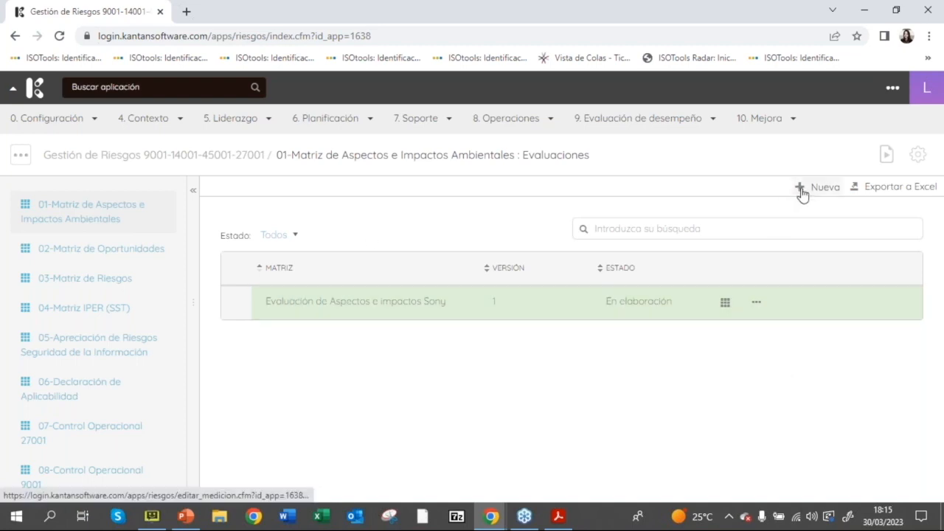
left_click(725, 304)
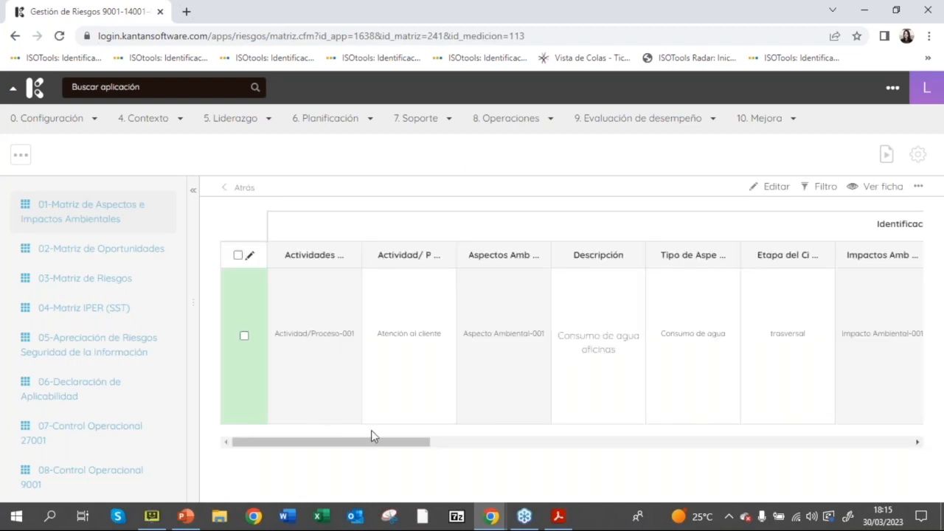
Step: Examine the existing matrix row across the identification, significance evaluation and action plan columns
mouse_move(376, 451)
left_mouse_down()
mouse_move(398, 450)
mouse_move(378, 453)
left_mouse_up()
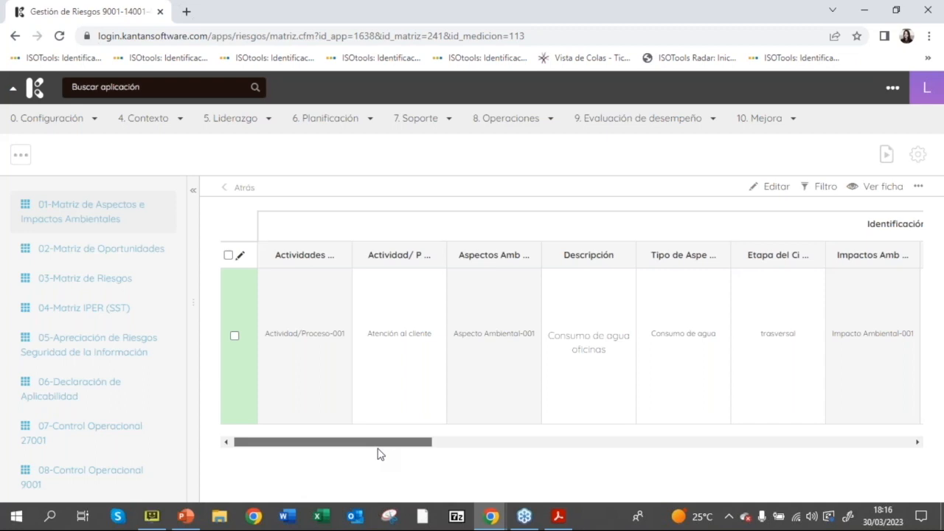
left_click_drag(381, 448, 486, 448)
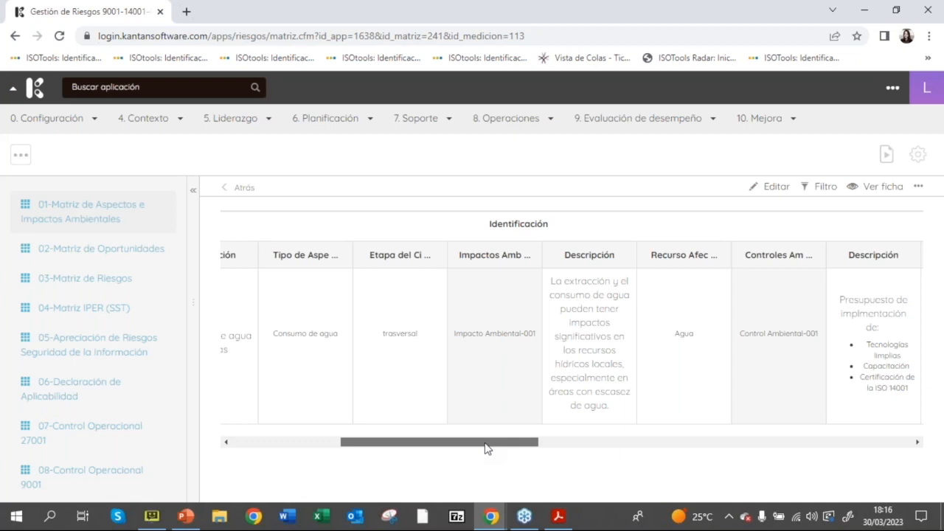
left_click_drag(485, 447, 534, 448)
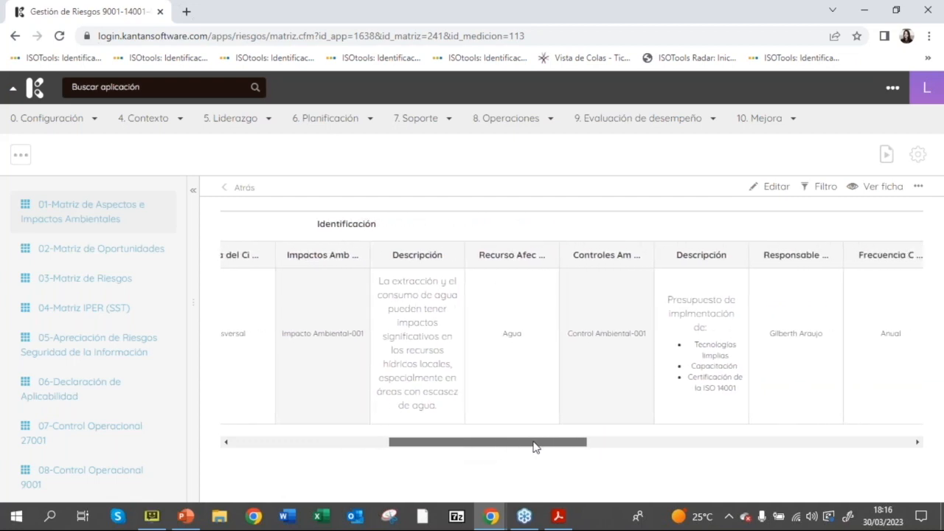
left_click_drag(534, 448, 555, 447)
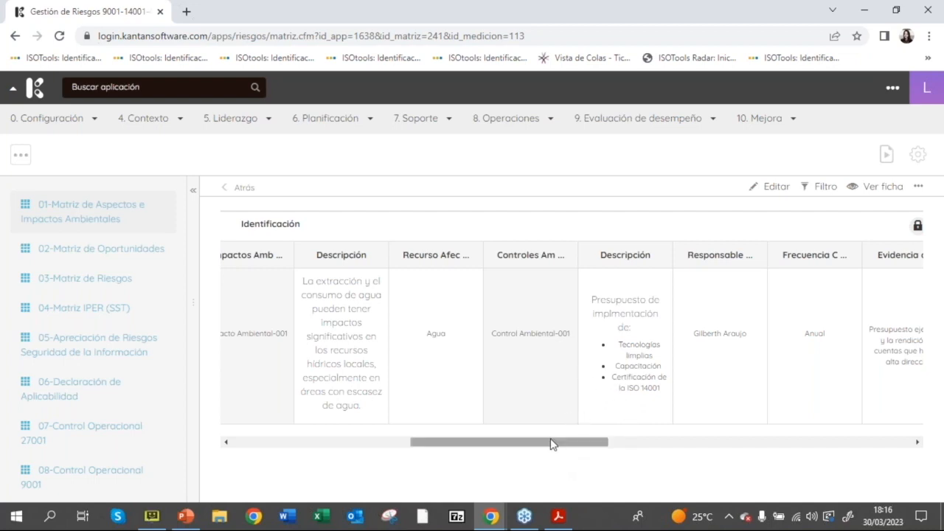
left_click_drag(554, 445, 589, 453)
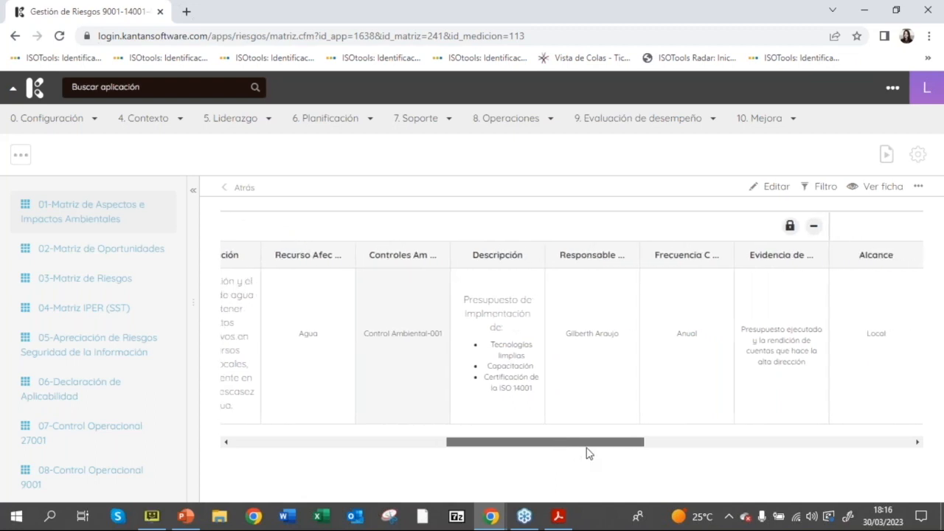
left_click_drag(589, 453, 721, 469)
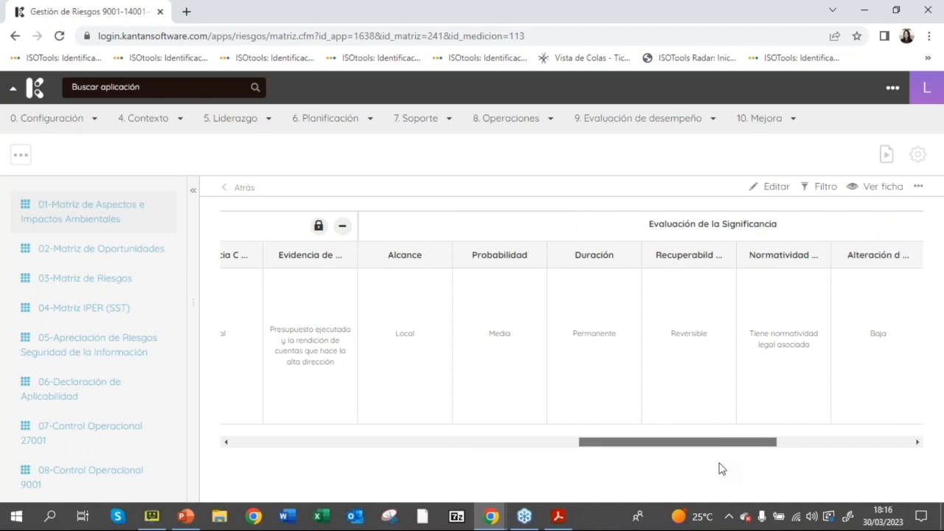
left_click_drag(721, 469, 723, 469)
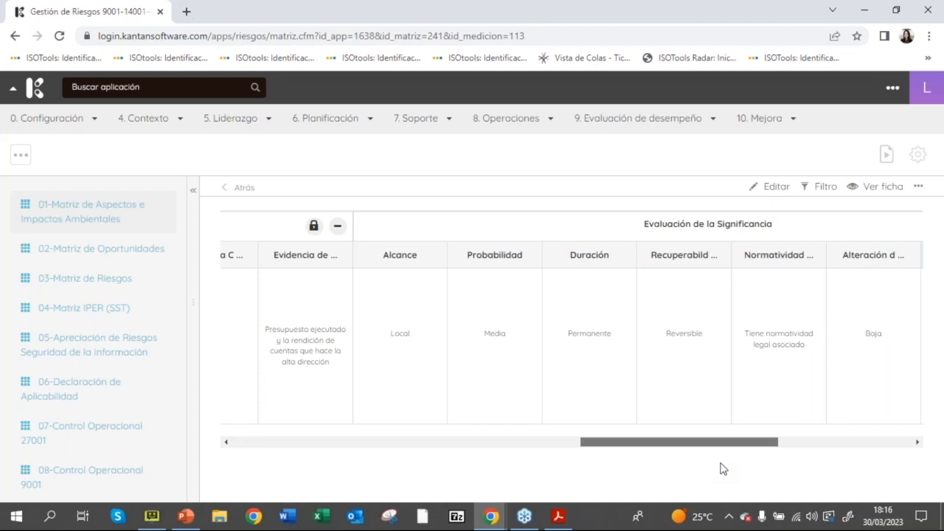
left_click_drag(723, 469, 742, 468)
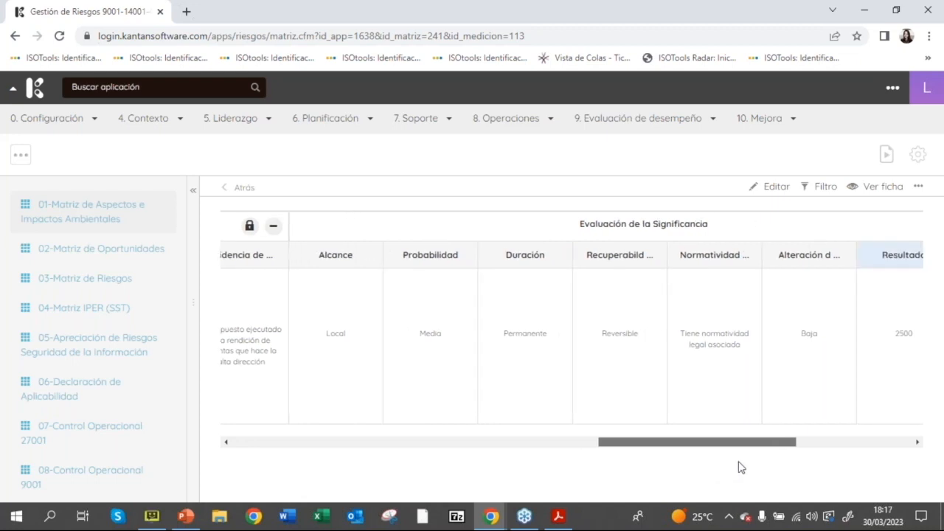
left_click_drag(741, 468, 749, 466)
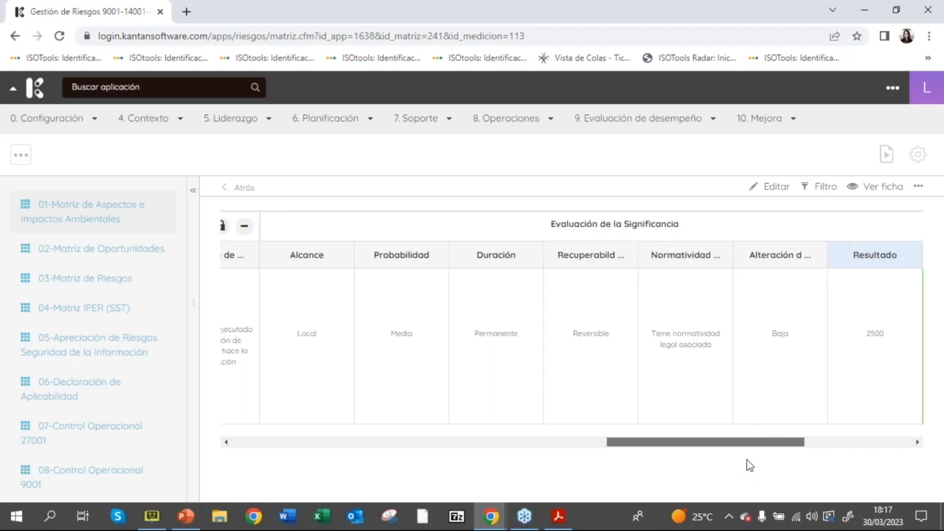
left_click_drag(747, 465, 751, 461)
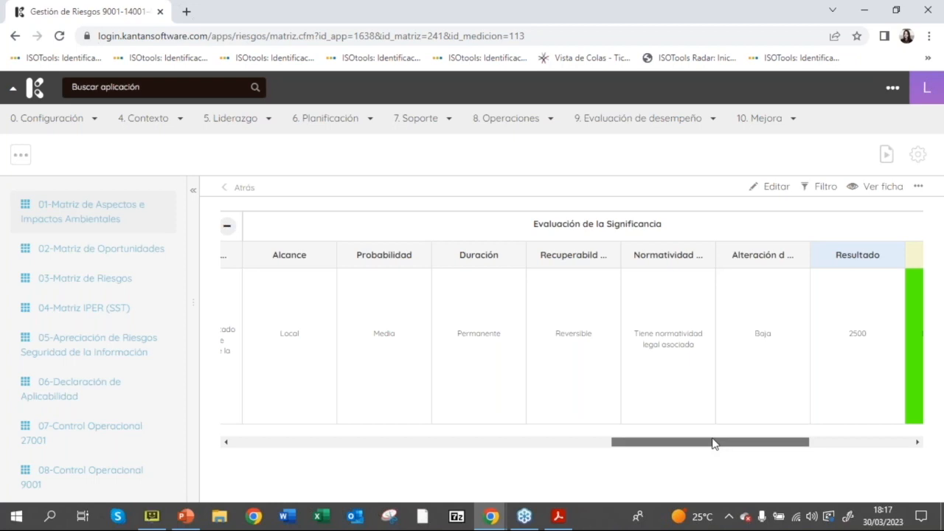
left_click_drag(713, 443, 793, 448)
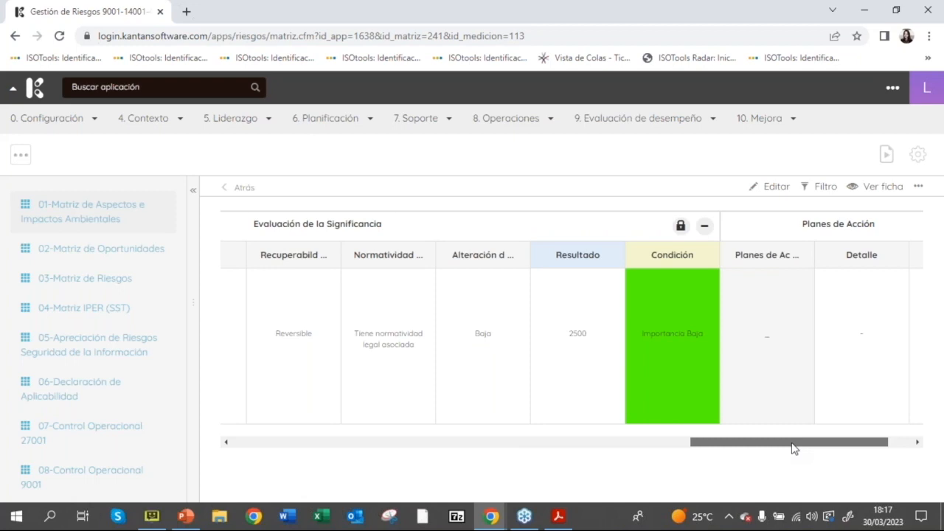
left_click_drag(793, 448, 822, 450)
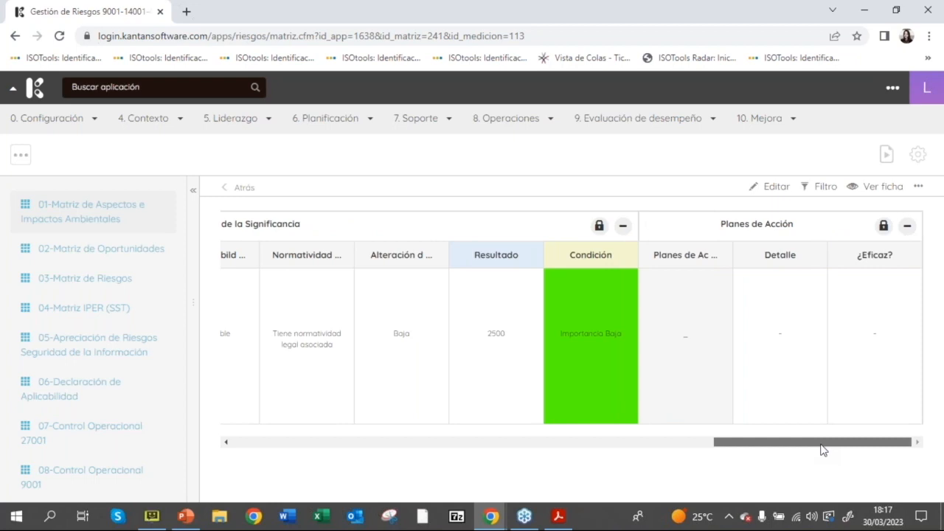
left_click_drag(818, 449, 311, 458)
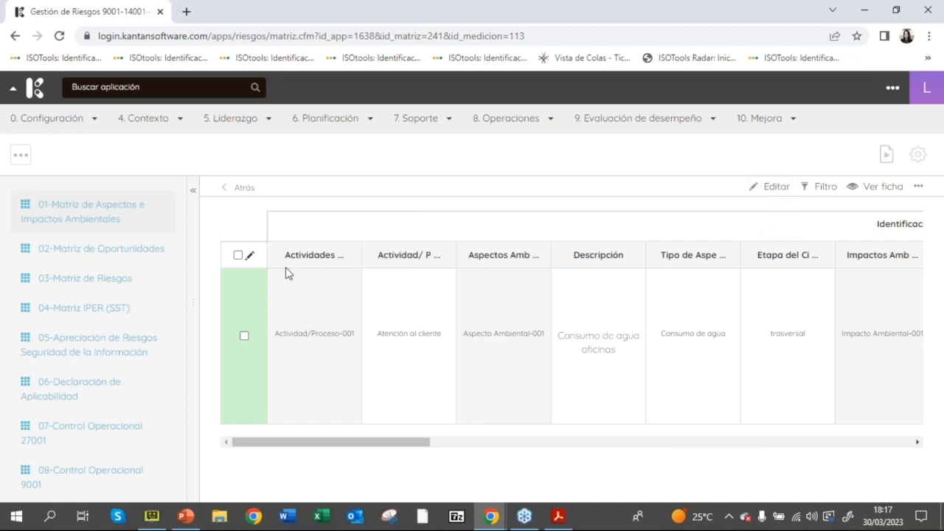
Step: Put the environmental aspects matrix in edit mode and open a Nuevo activity/process form for the empty row
left_click(238, 256)
left_click(775, 188)
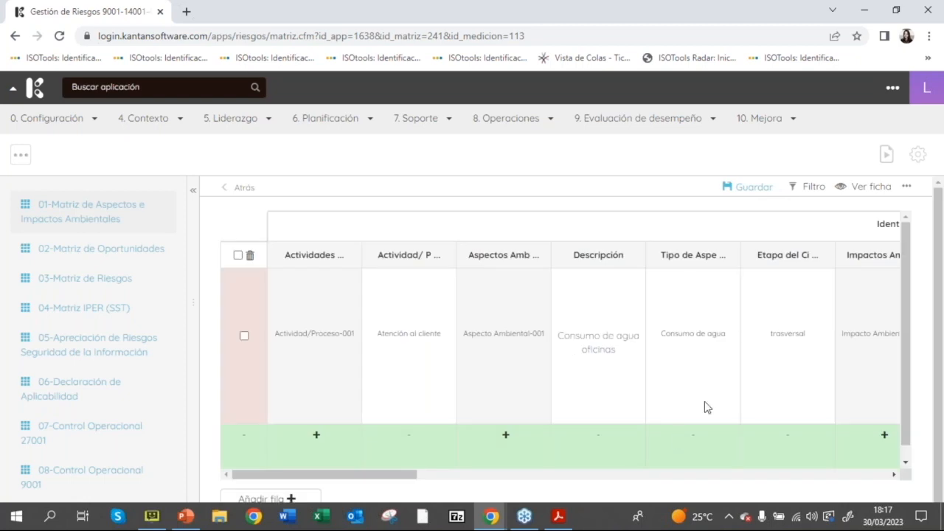
left_click(322, 440)
left_click(281, 178)
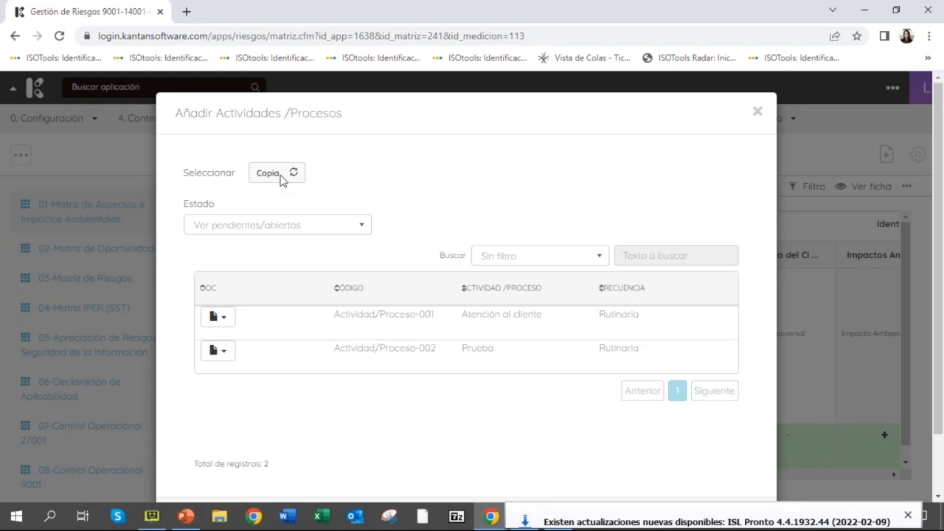
left_click(281, 179)
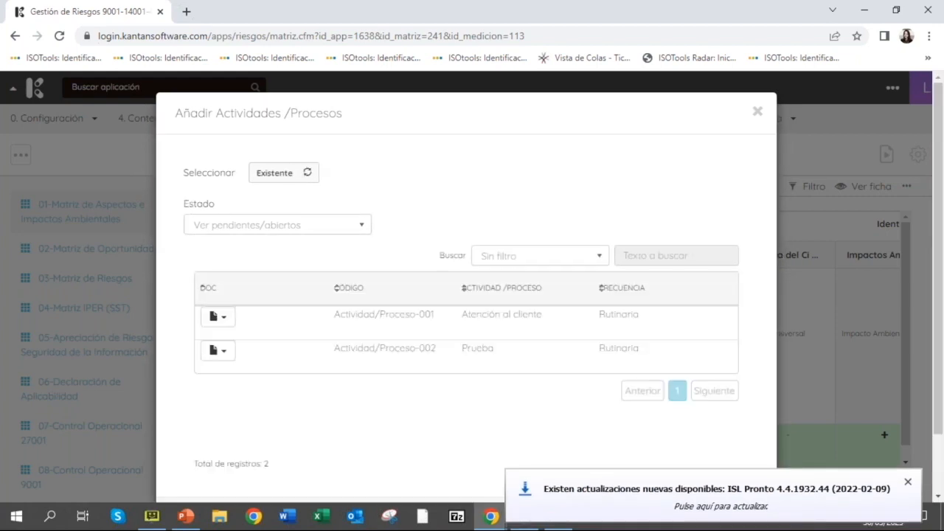
left_click(282, 174)
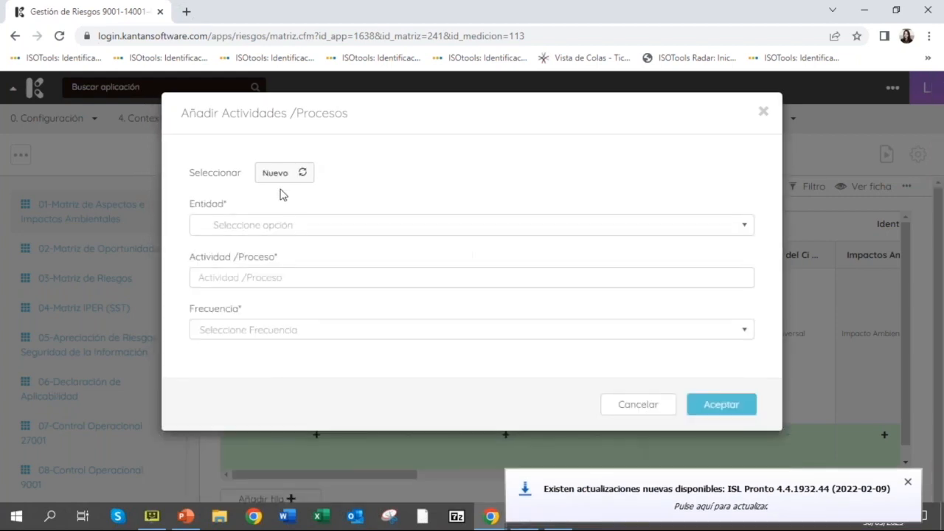
Step: Add the activity/process Producción with entity Sede principal and frequency Rutinaria
left_click(291, 225)
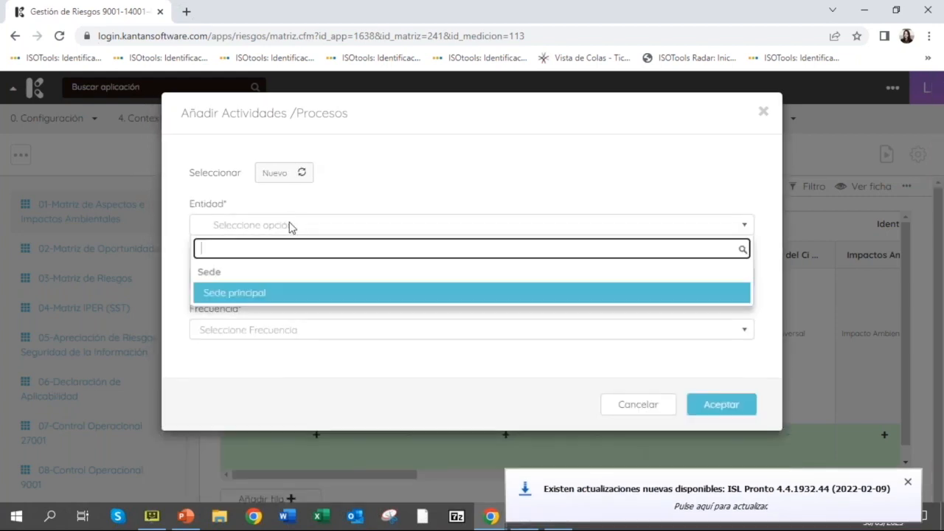
left_click(299, 295)
left_click(908, 483)
left_click(292, 278)
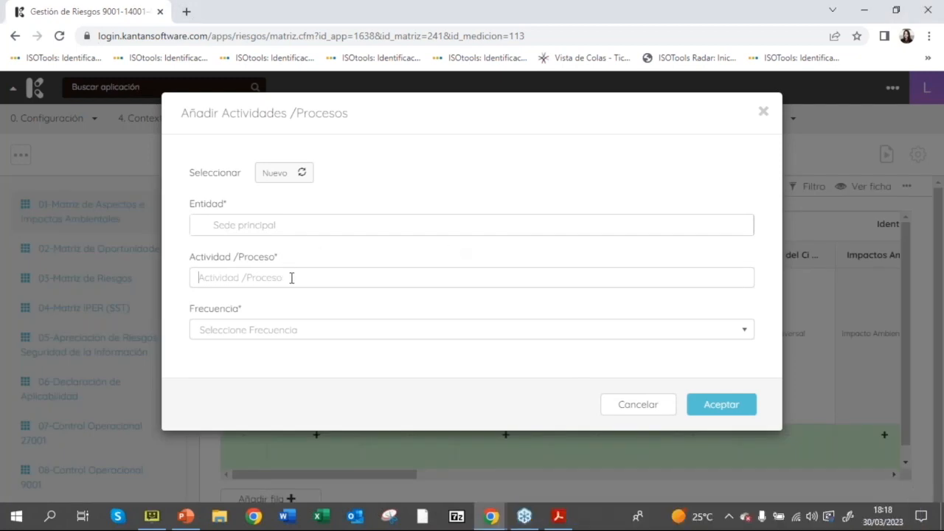
type("Produccion")
left_click(278, 332)
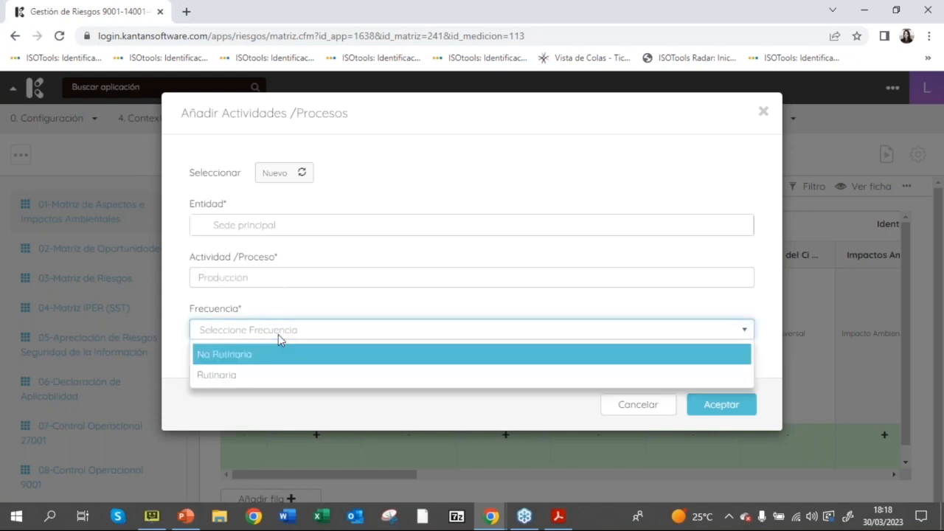
left_click(305, 379)
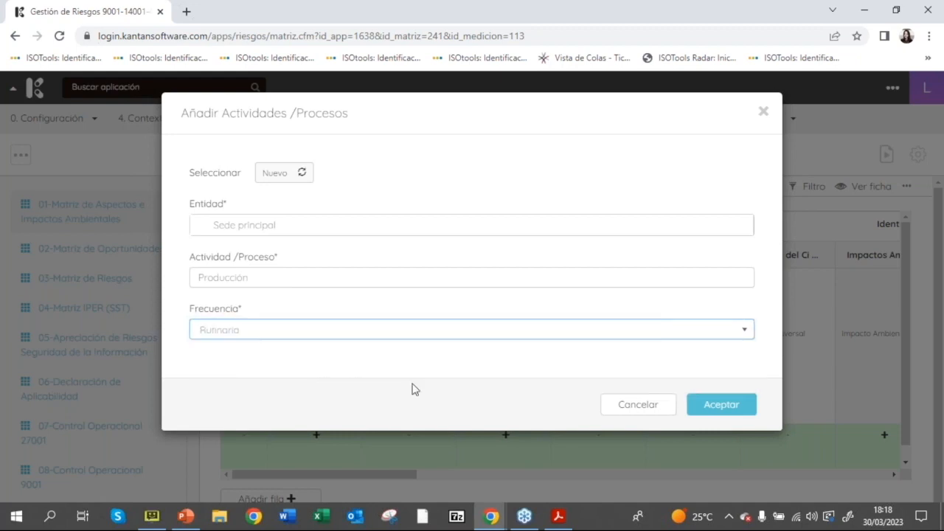
left_click(706, 405)
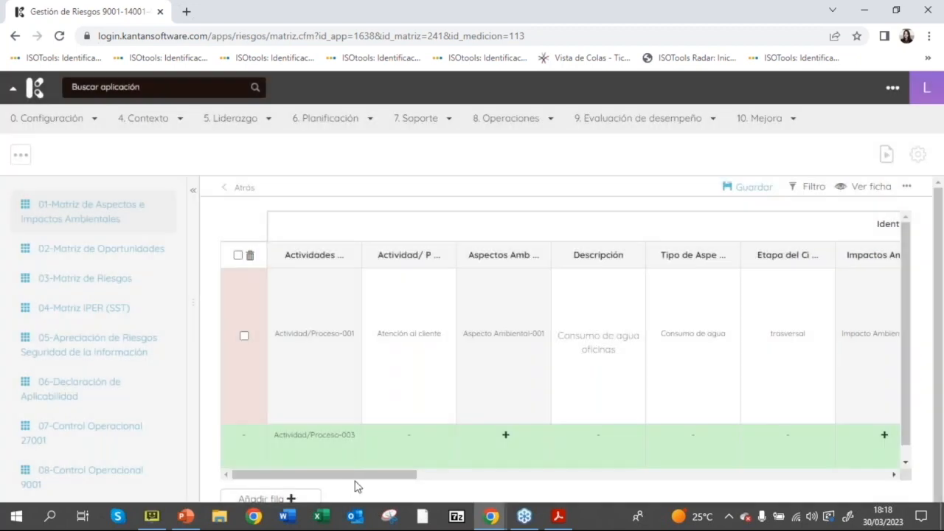
Step: Start a new environmental aspect in the empty row with entity Sede principal and aspect type "Uso de energía"
left_click_drag(362, 483, 412, 483)
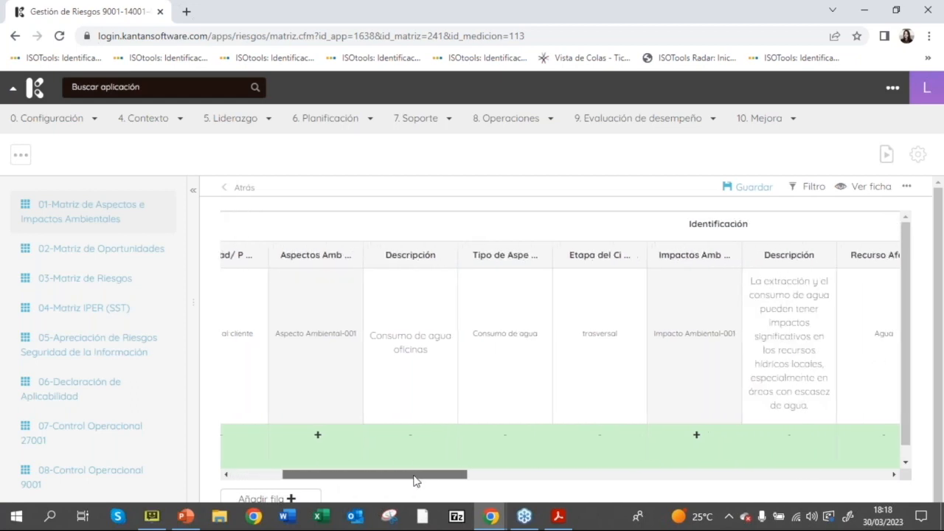
left_click(318, 438)
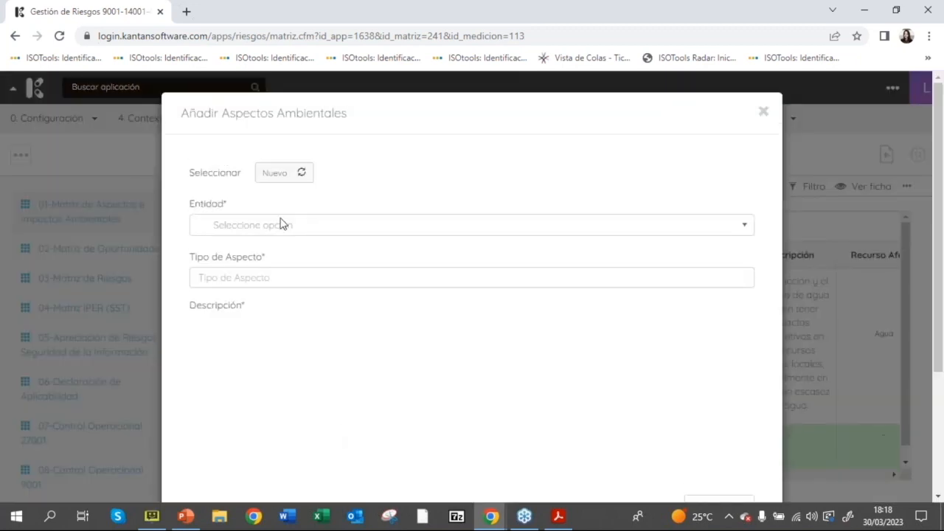
left_click(258, 226)
left_click(274, 293)
type("Uso de energía")
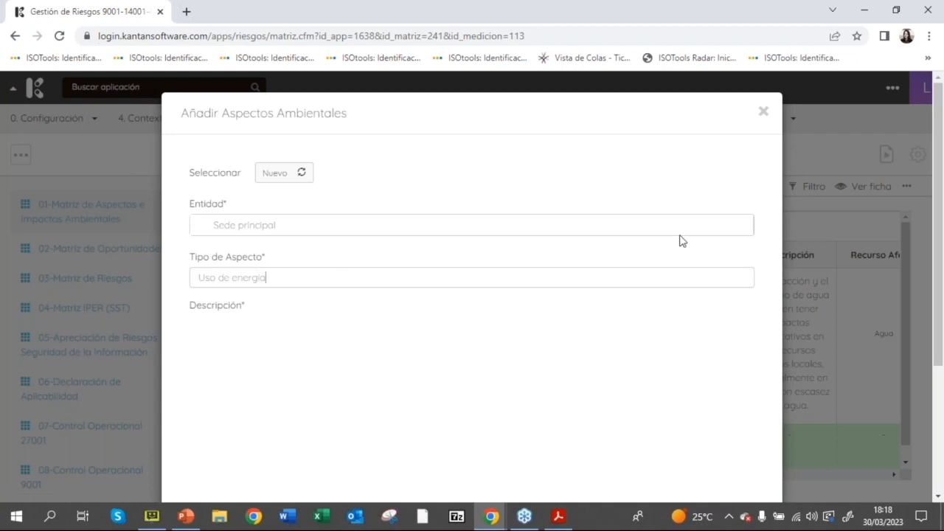
Step: Enter "Maquinaria utilizada en nuestra actividad" as the environmental aspect's description
scroll(942, 276, "down", 3)
left_click(357, 210)
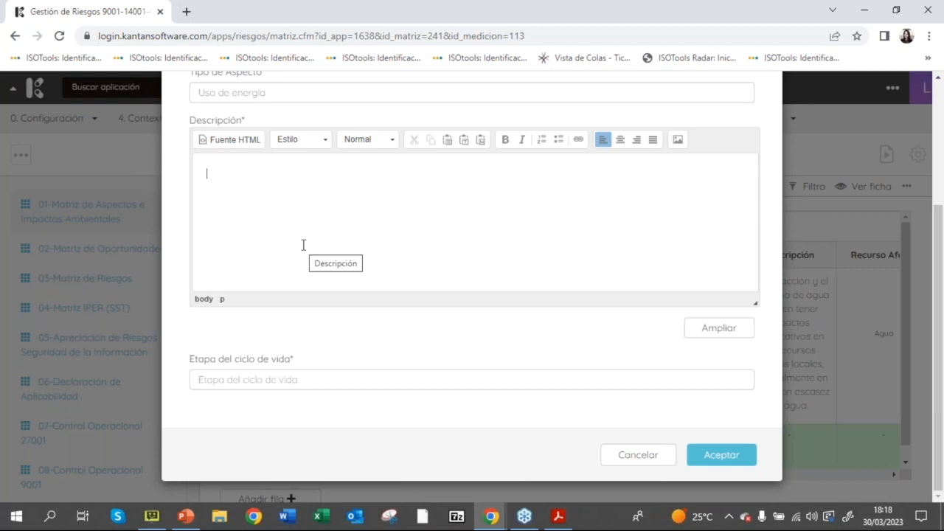
type("ma")
key("BackSpace")
key("BackSpace")
type("maqui")
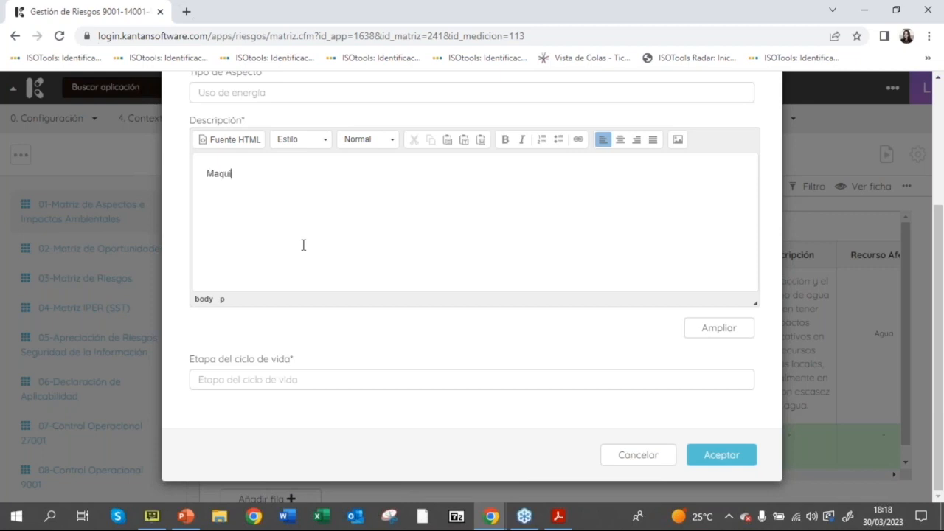
type("nariia utilizada en nuestra actividad")
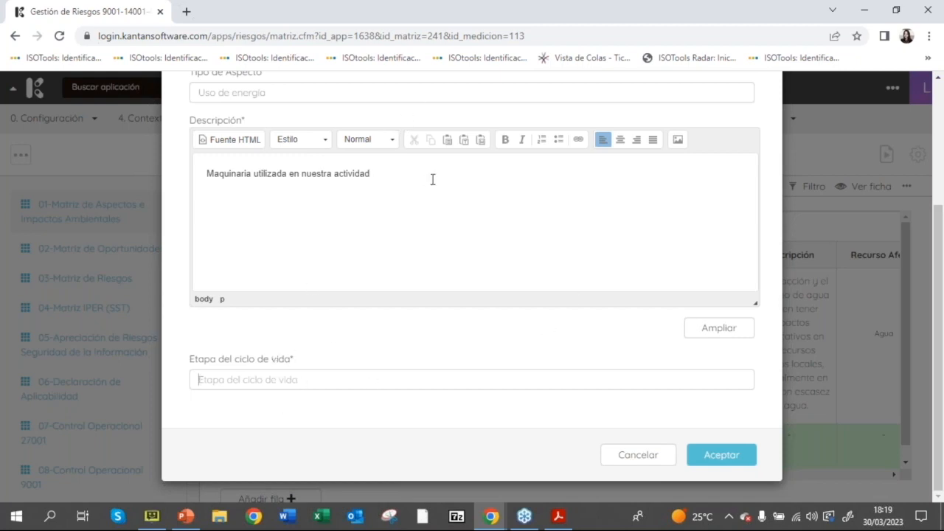
Step: Set the aspect's life cycle stage to "Producción" and accept the new environmental aspect
left_click(305, 385)
type("P")
key("BackSpace")
type("Iden")
key("BackSpace")
key("BackSpace")
key("BackSpace")
key("BackSpace")
type("Po")
key("BackSpace")
type("roducción")
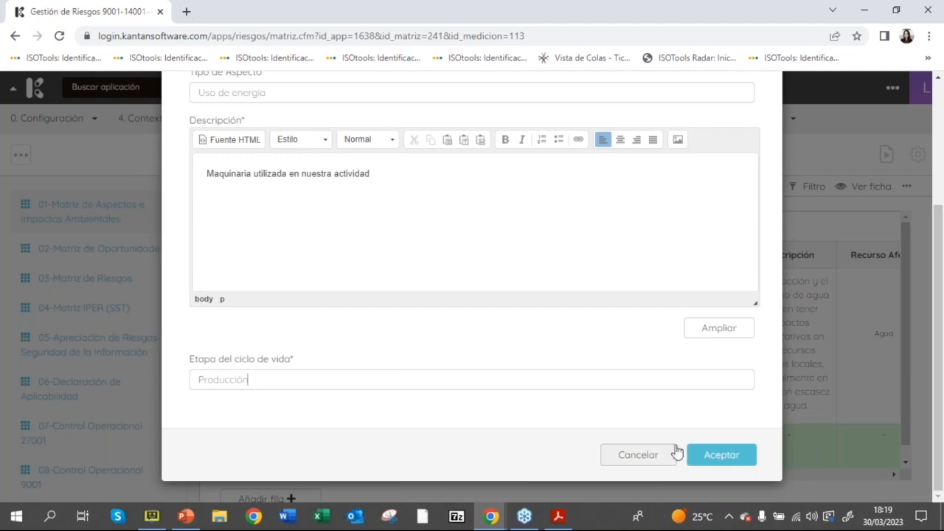
left_click(697, 454)
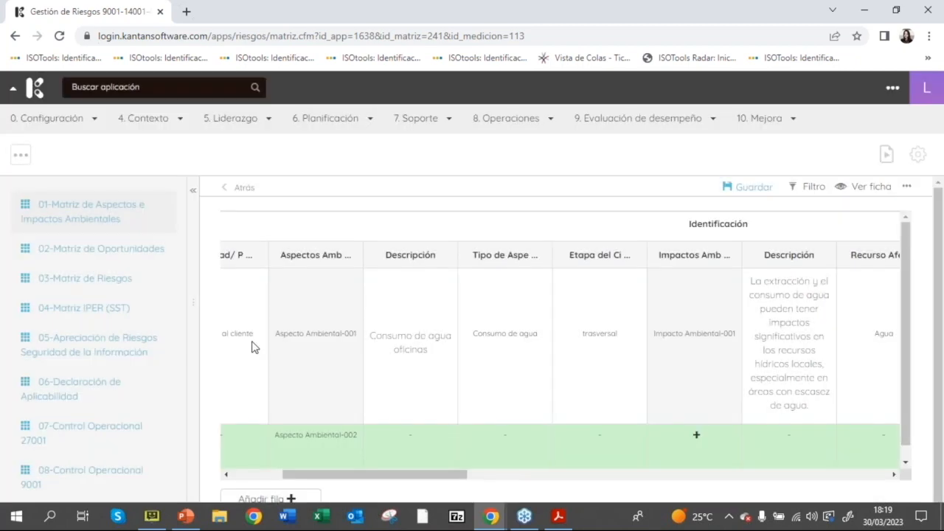
Step: Start a new environmental impact in the new row with entity Sede principal
left_click_drag(445, 479, 523, 478)
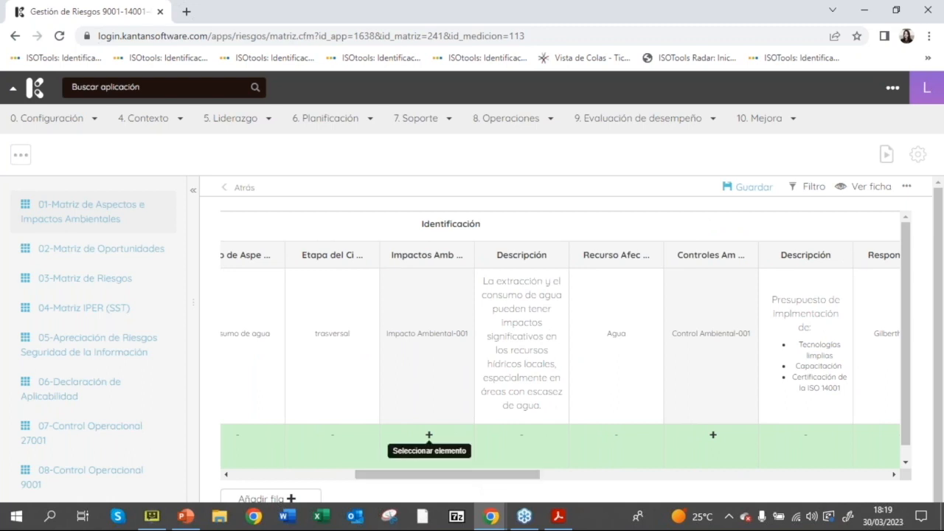
left_click(429, 435)
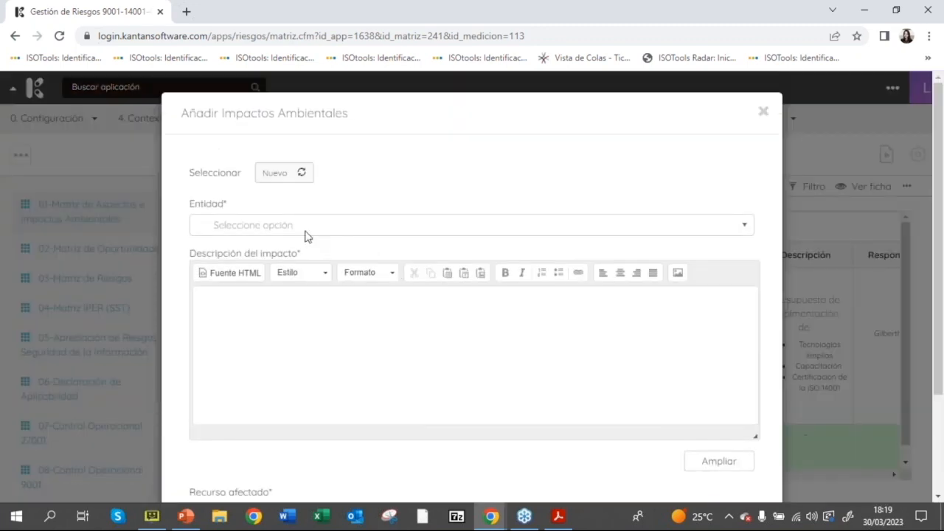
left_click(306, 226)
left_click(297, 293)
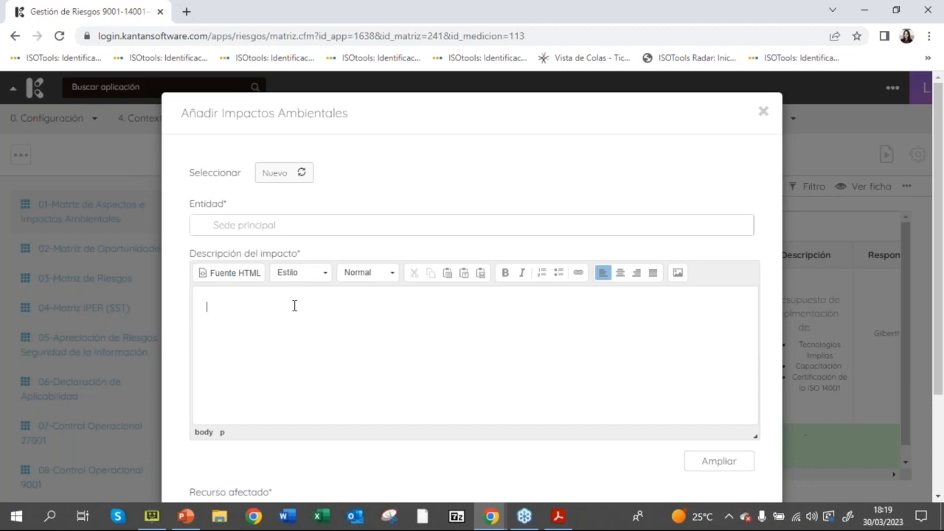
Step: Describe the impact as "Emisiones de gase de efecto invernadero y contaminación de aire y agua"
type("Emisiones de gase ")
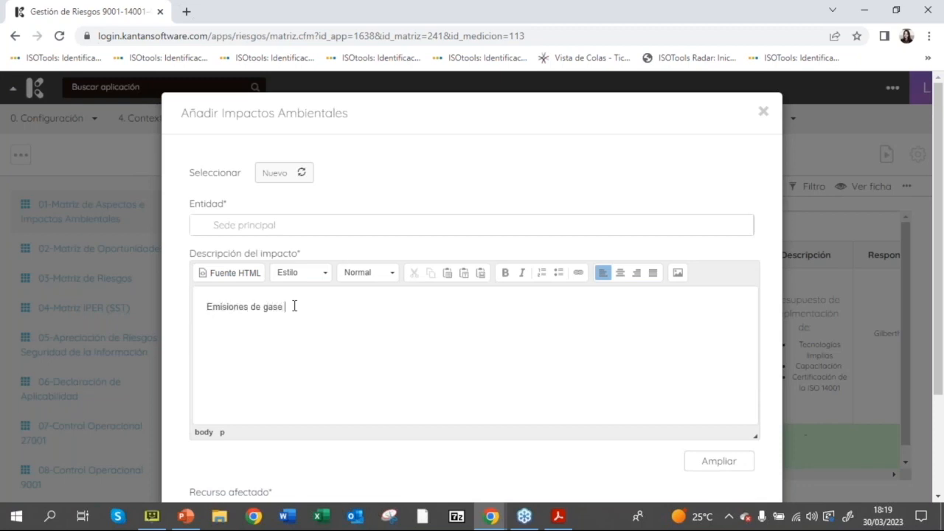
type("de efecto invernadero y contamina")
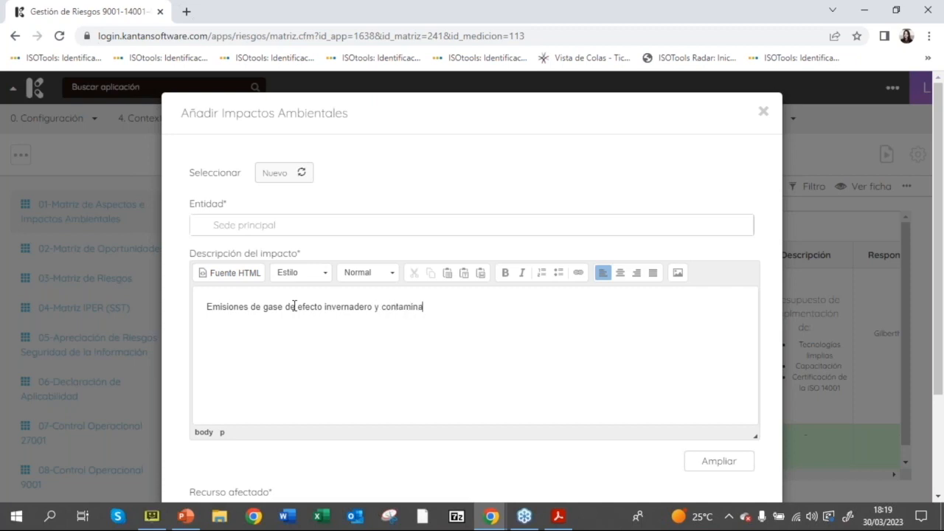
type("ción de aire y agua")
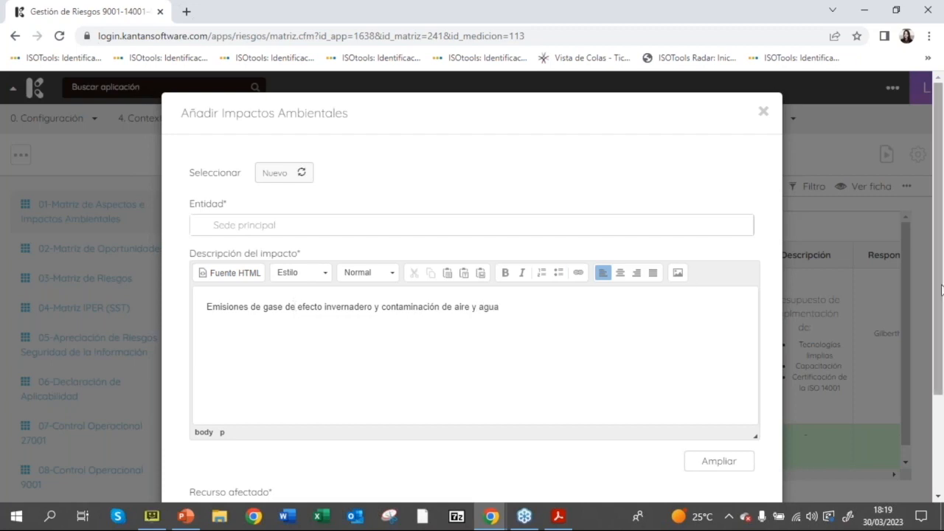
Step: Set the impact's affected resource to Aire
scroll(940, 295, "down", 2)
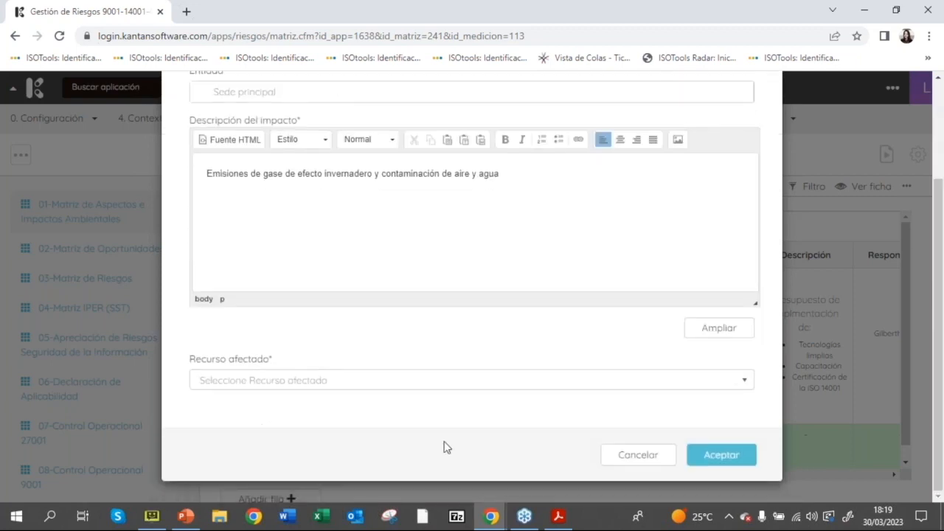
left_click(282, 380)
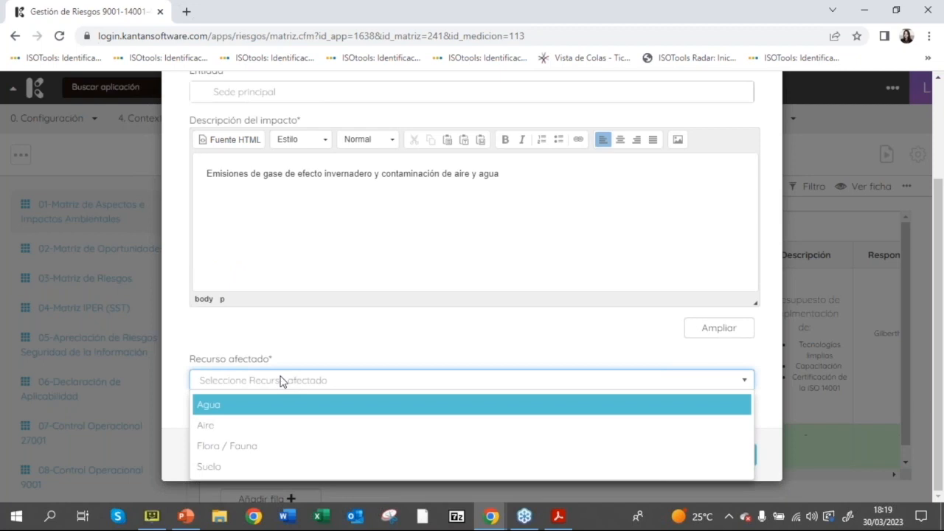
left_click(290, 426)
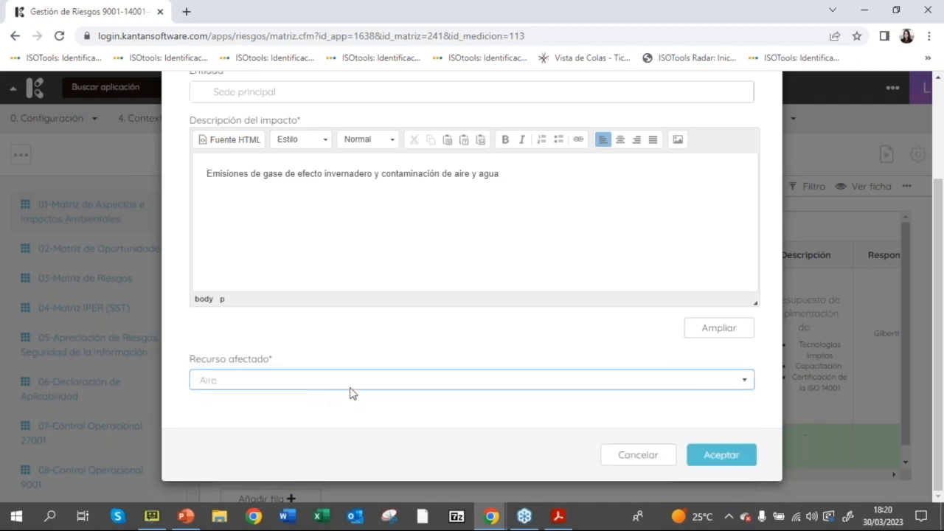
Step: Remove "y contaminación de aire y agua" from the impact description and accept the new environmental impact
left_click_drag(518, 197, 375, 193)
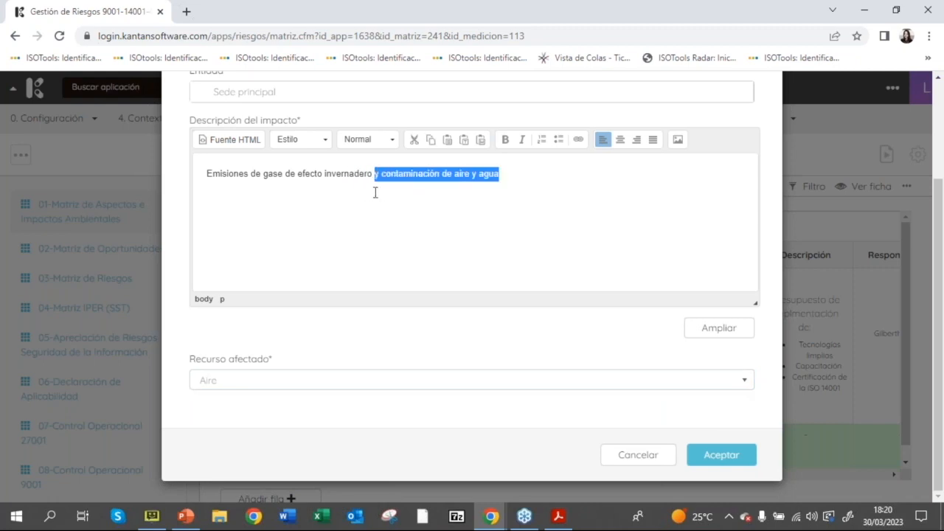
key("BackSpace")
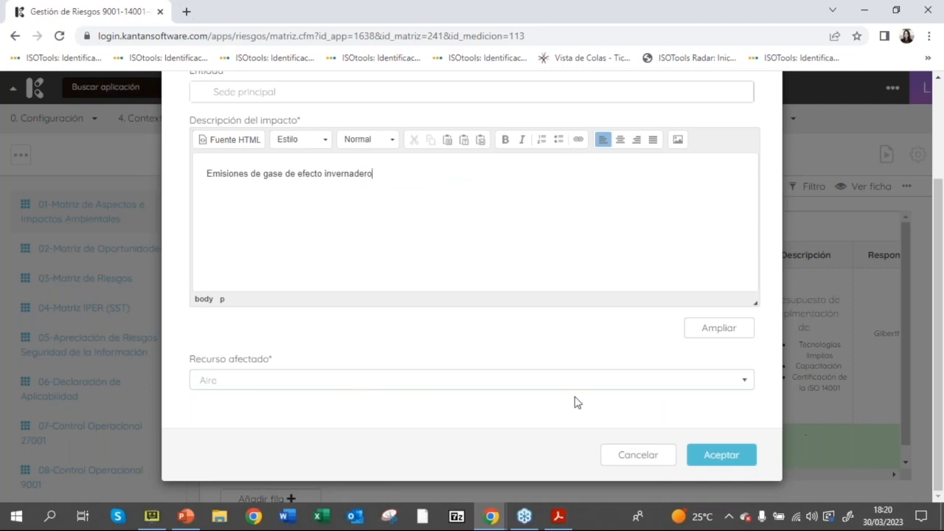
left_click(732, 457)
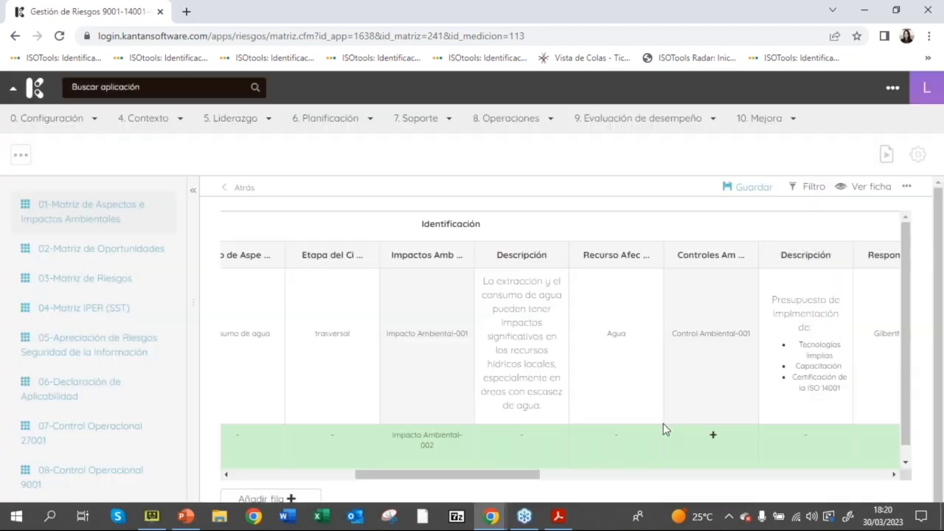
Step: Start a new environmental control in the same row with entity Sede principal
left_click_drag(438, 478, 494, 477)
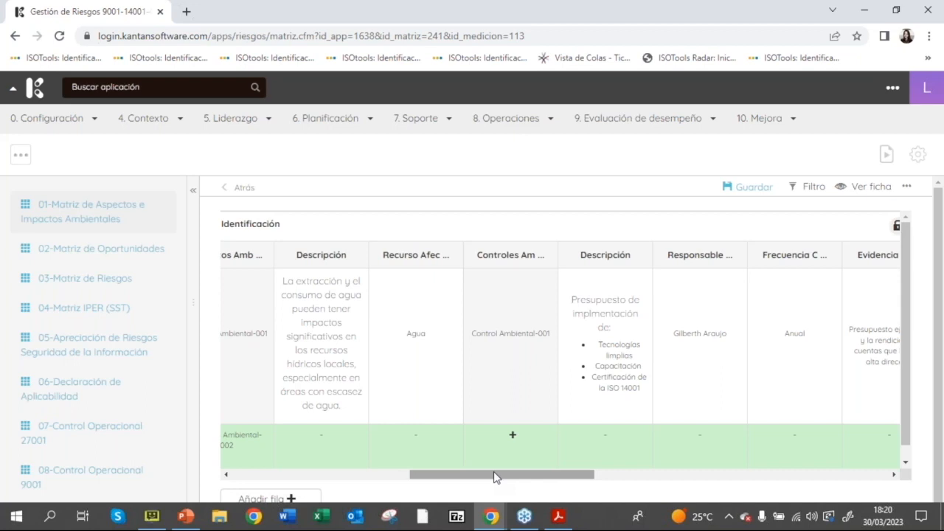
left_click(513, 438)
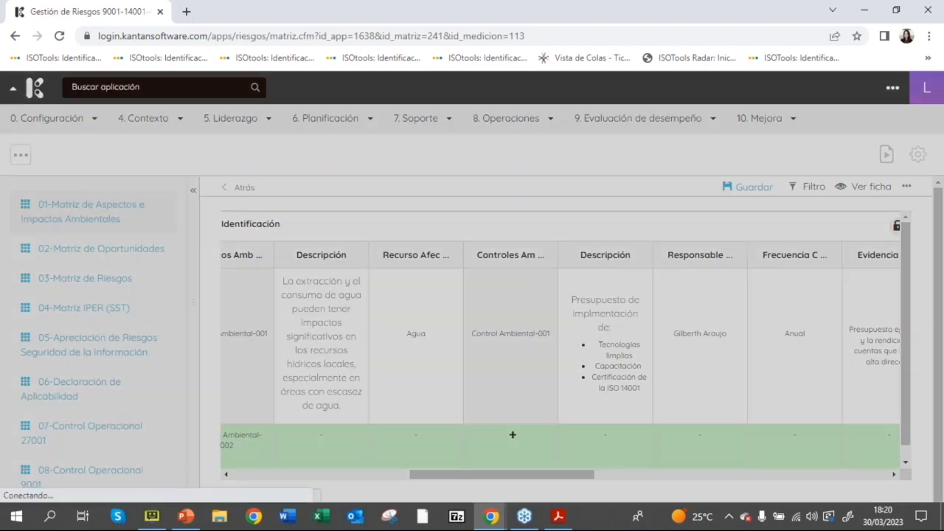
left_click(357, 225)
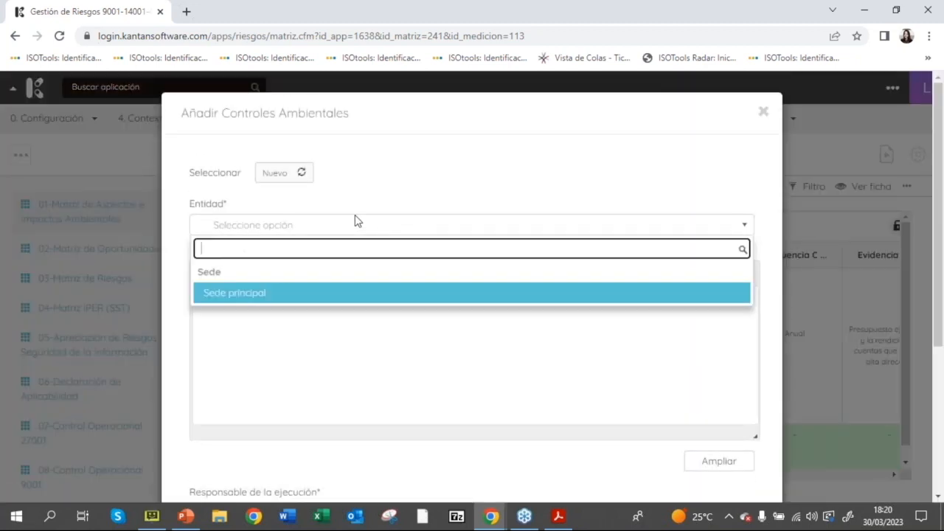
left_click(345, 293)
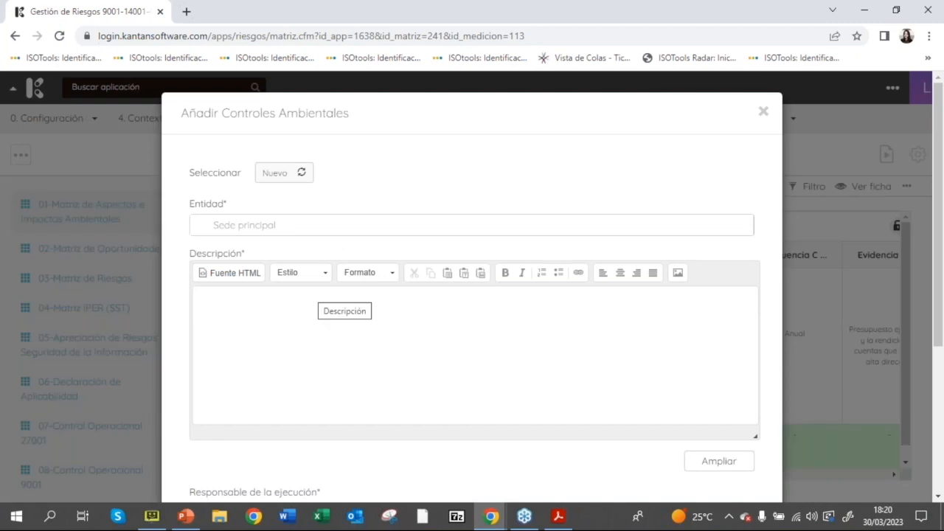
Step: Enter "Instalación de monitoreo energético." as the environmental control's description
type("n")
key("BackSpace")
key("Escape")
left_click(301, 306)
type("Instalación de ")
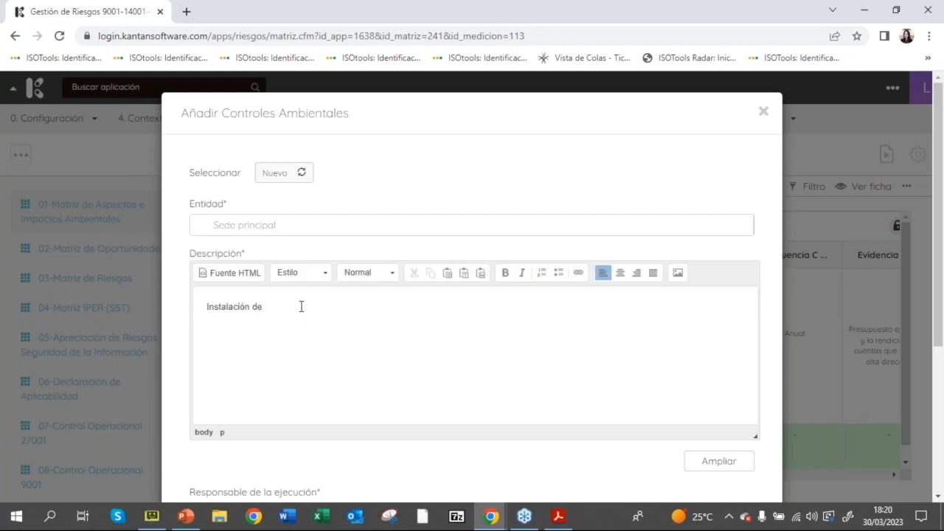
type("monitores")
type(" energético.")
Step: Enter the full name of the person responsible for the control and set its application frequency to Mensual
scroll(316, 336, "down", 3)
left_click(320, 327)
type("c")
key("BackSpace")
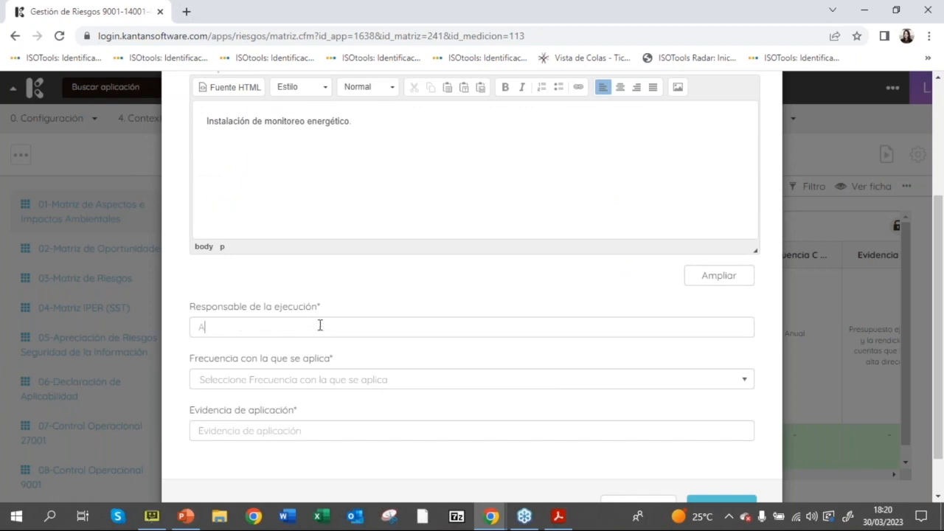
key("Tab")
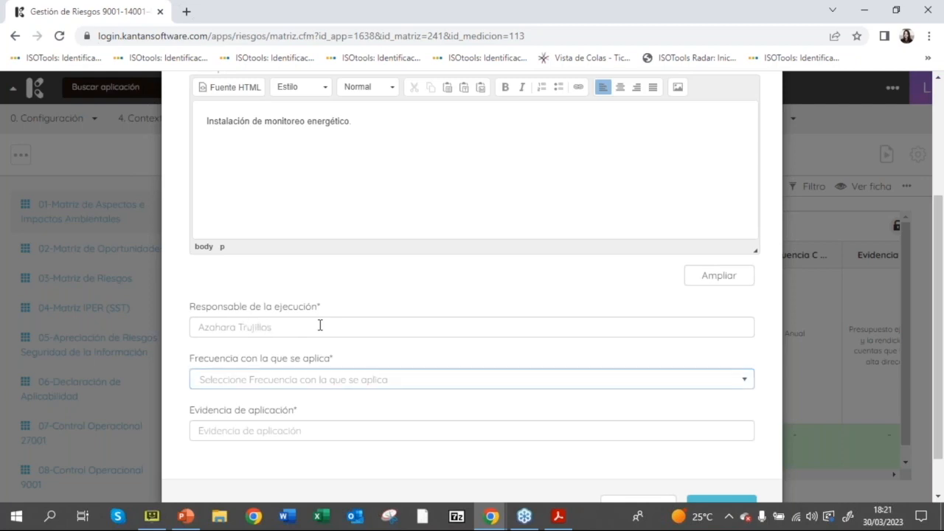
left_click(396, 382)
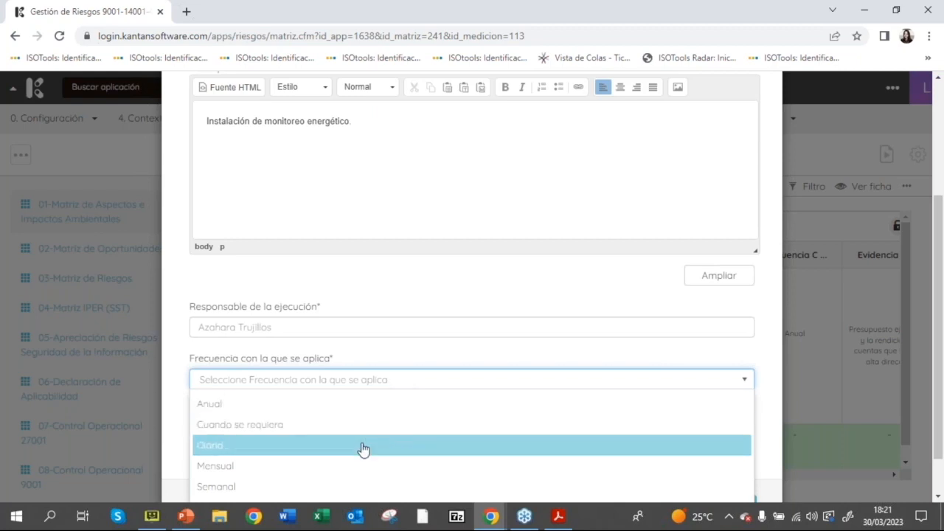
left_click(365, 464)
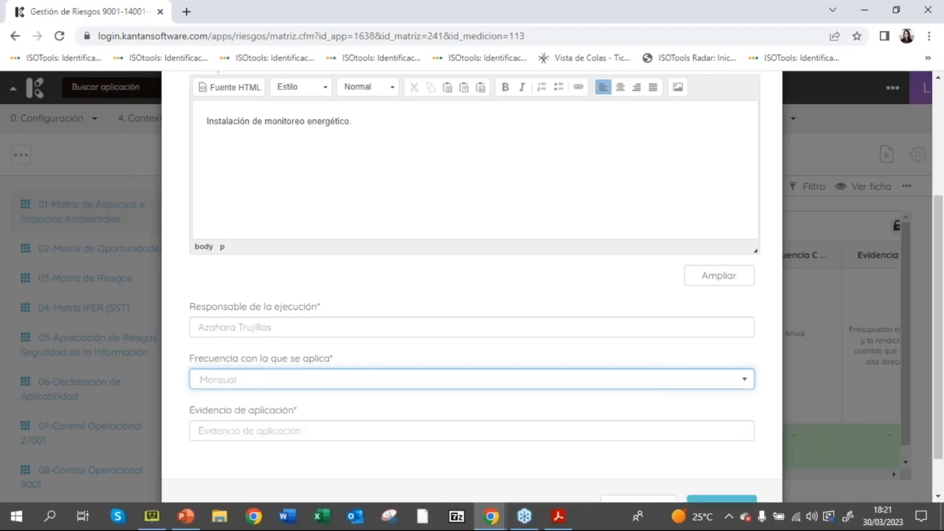
Step: Enter "Factura de instalación" as the evidence of application and accept the new environmental control
scroll(324, 371, "down", 2)
left_click(324, 372)
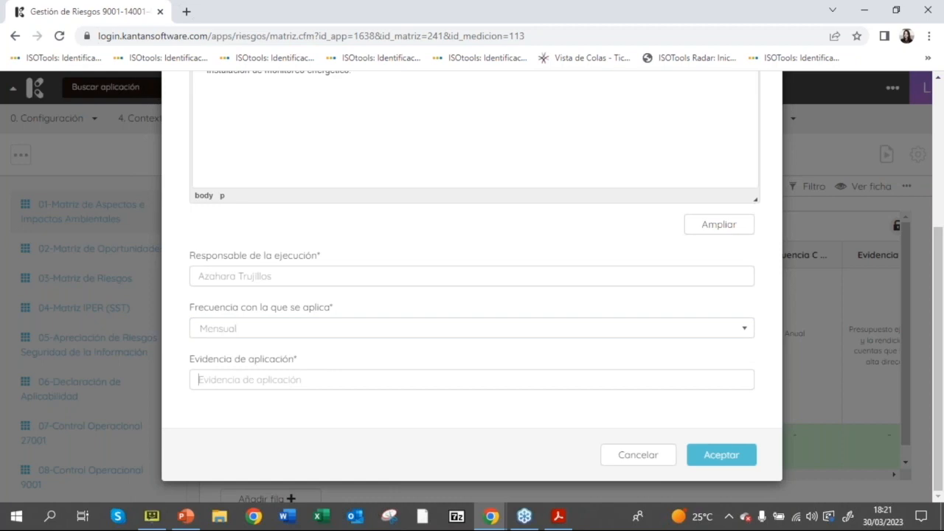
type("Factura de instalación")
left_click(697, 455)
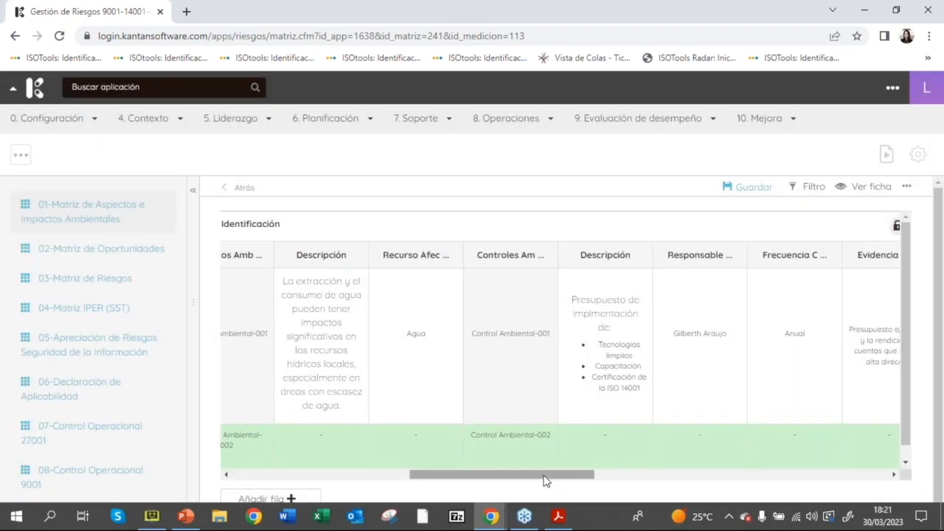
Step: In the new row's significance evaluation, set Alcance to Regional and Probabilidad to Media
left_click_drag(544, 478, 672, 497)
scroll(910, 386, "down", 1)
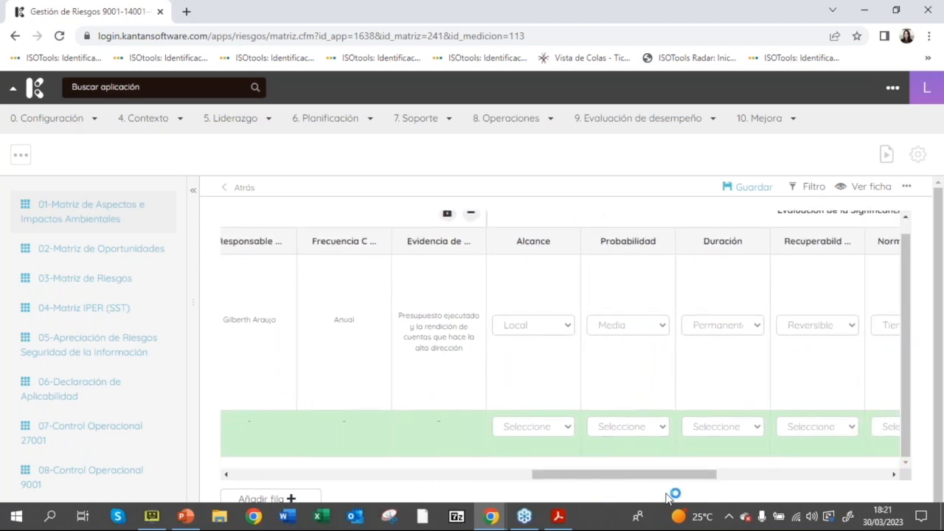
left_click_drag(639, 477, 675, 489)
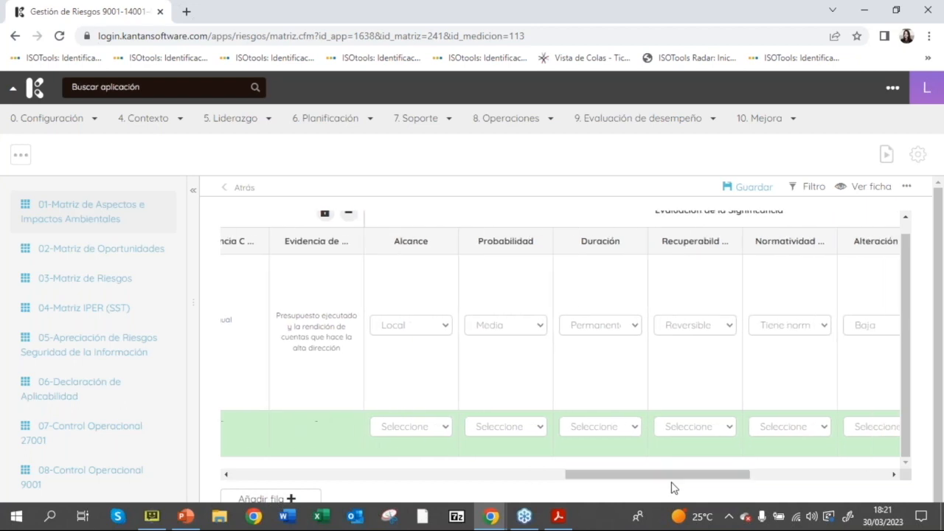
scroll(909, 385, "up", 1)
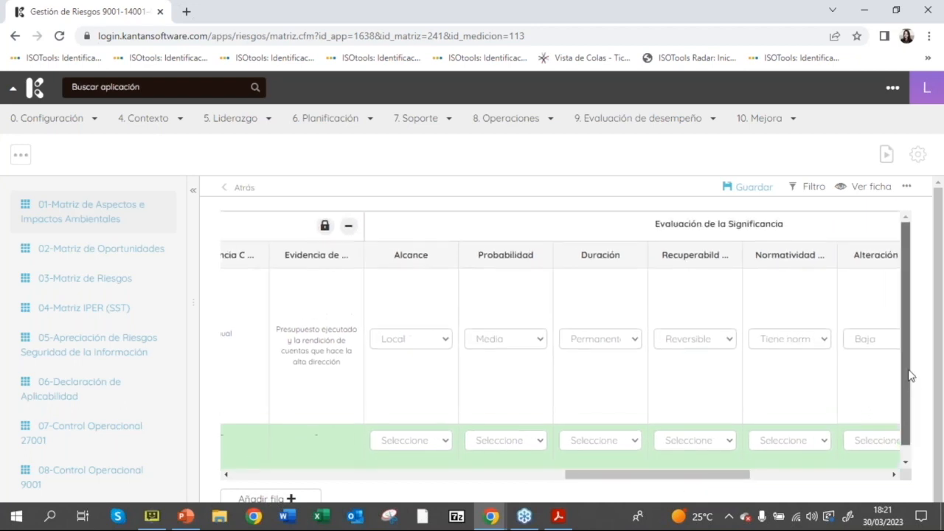
scroll(905, 385, "down", 1)
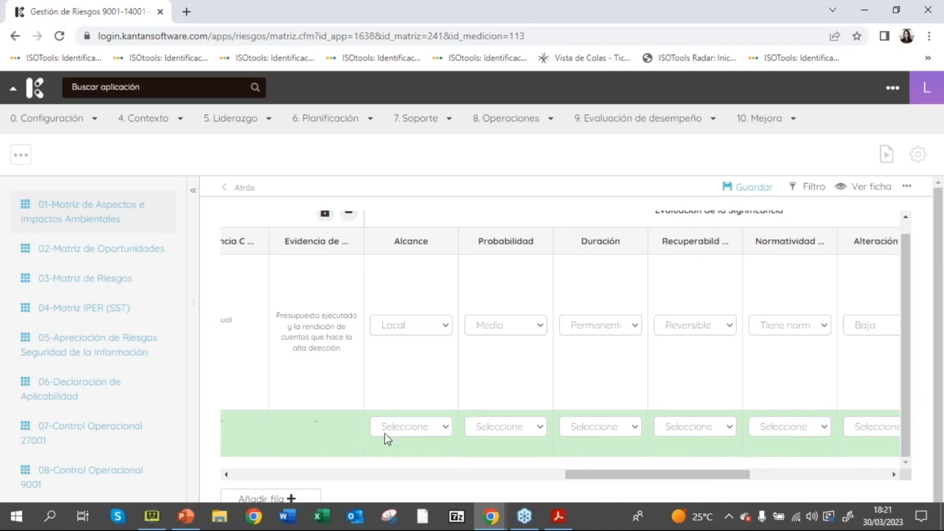
left_click(424, 431)
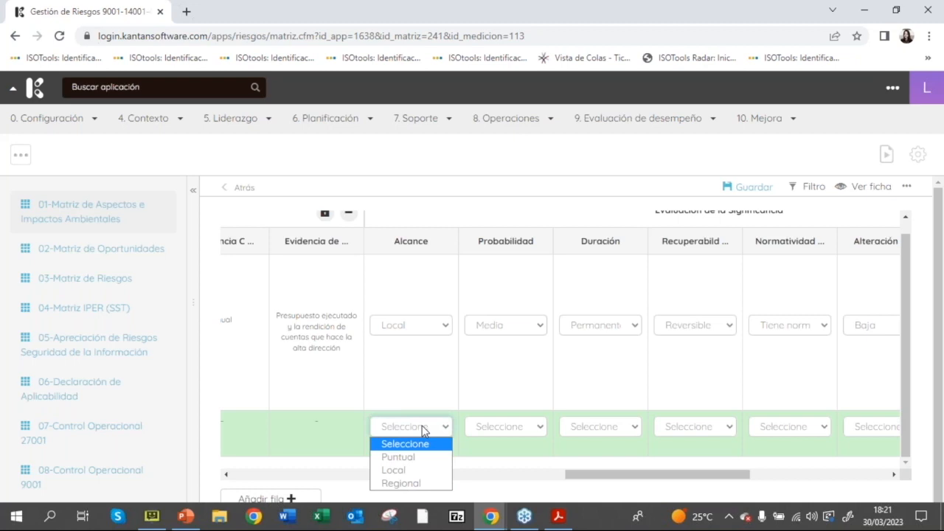
left_click(415, 485)
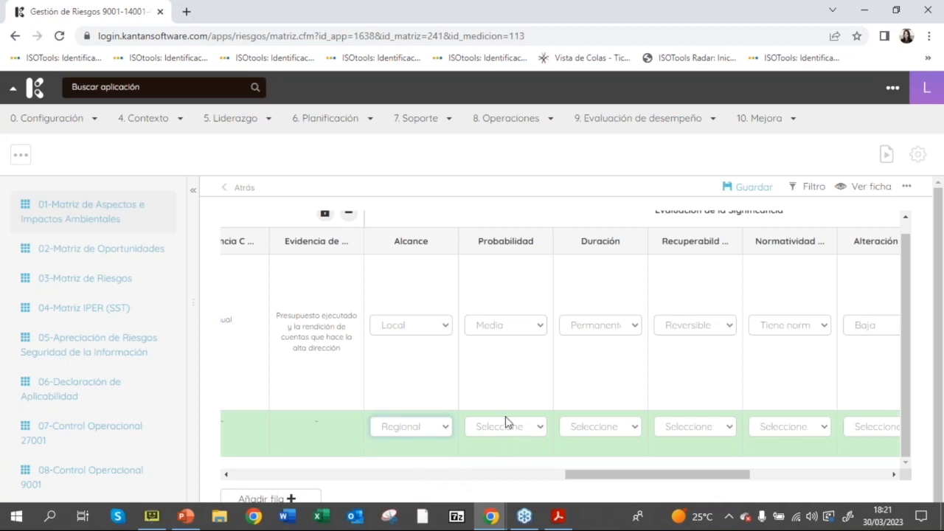
left_click(504, 431)
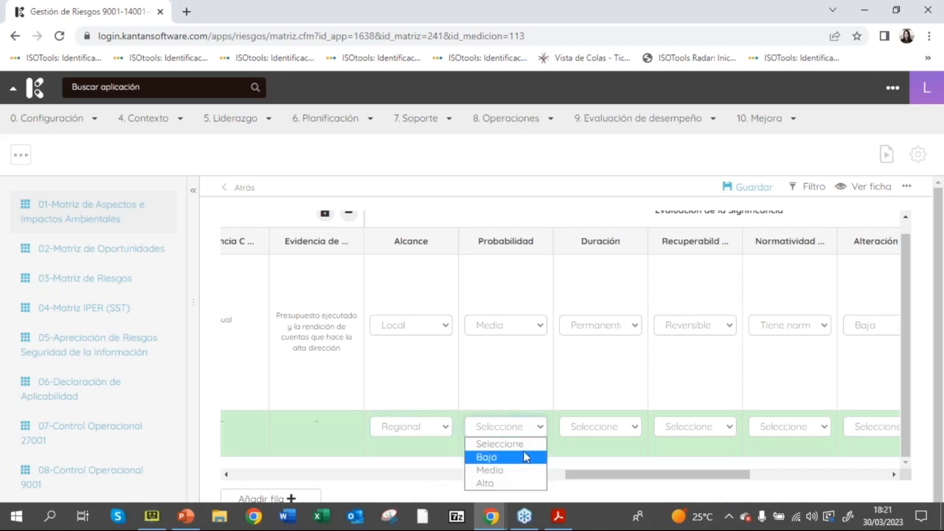
left_click(521, 471)
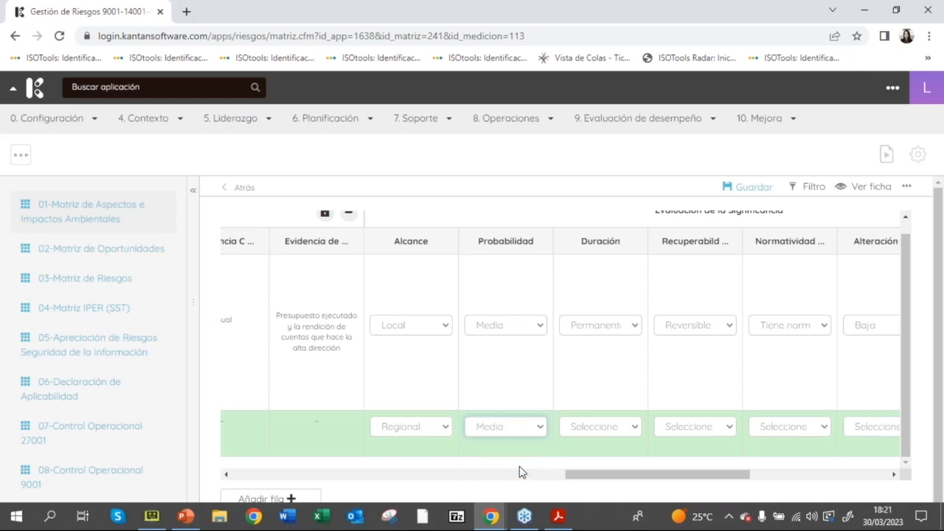
Step: Set the new row's Duración to Permanente and its Recuperabilidad to Recuperable
left_click(609, 428)
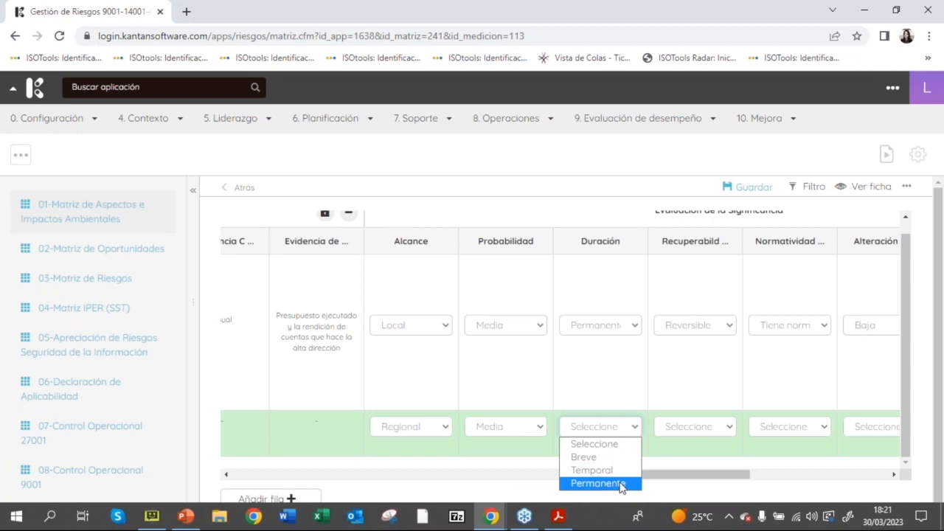
left_click(621, 483)
left_click_drag(645, 478, 679, 480)
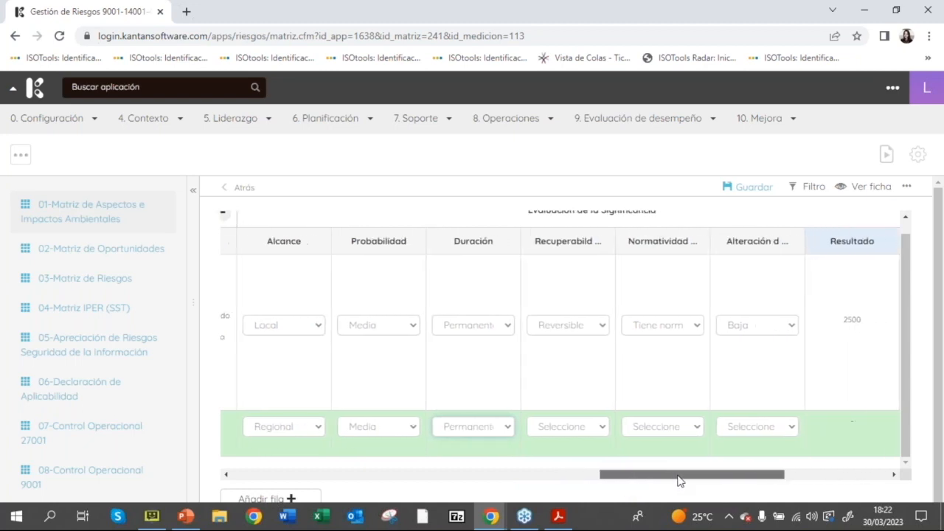
left_click(590, 428)
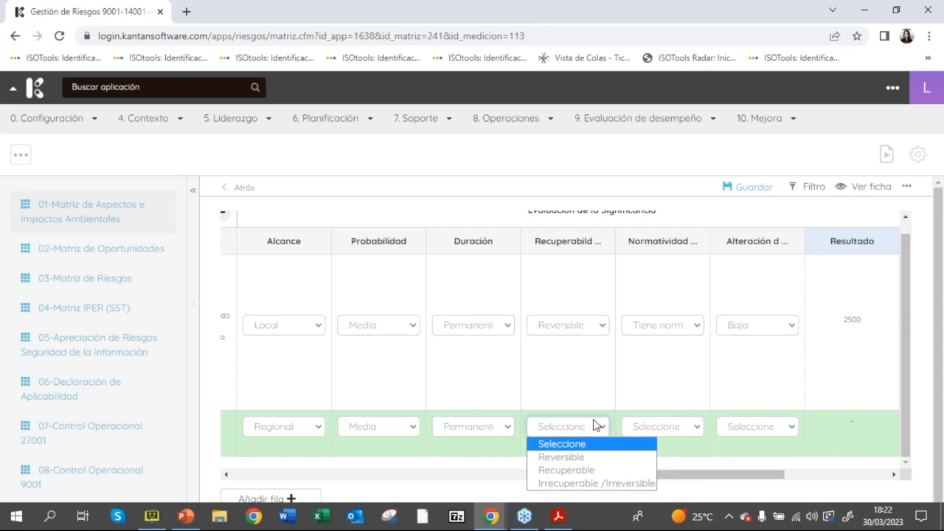
left_click(627, 469)
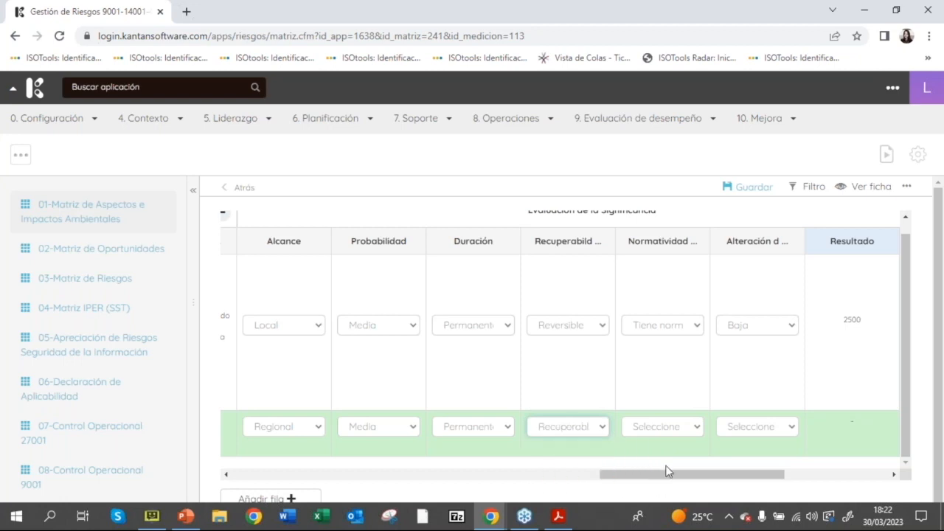
Step: Set the new row's Normatividad to Tiene normatividad legal asociada
left_click_drag(666, 477, 698, 477)
left_click(558, 428)
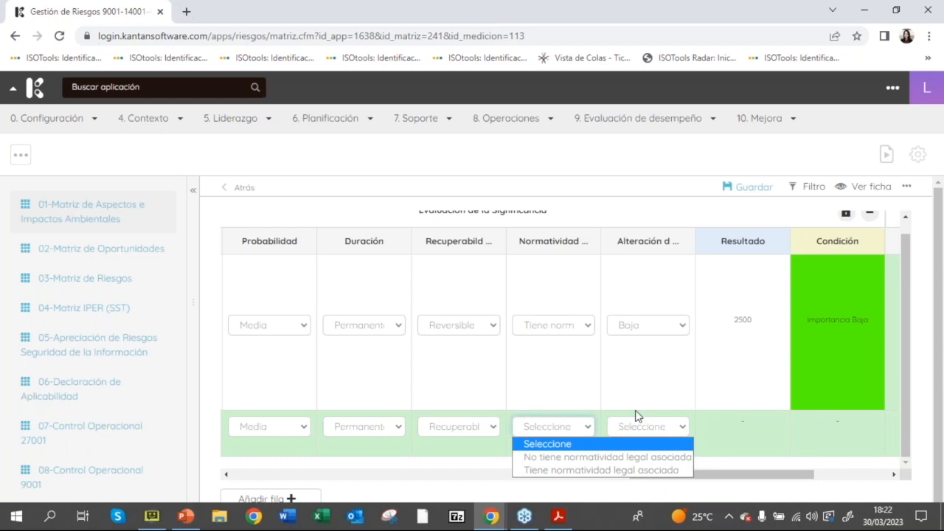
left_click(576, 470)
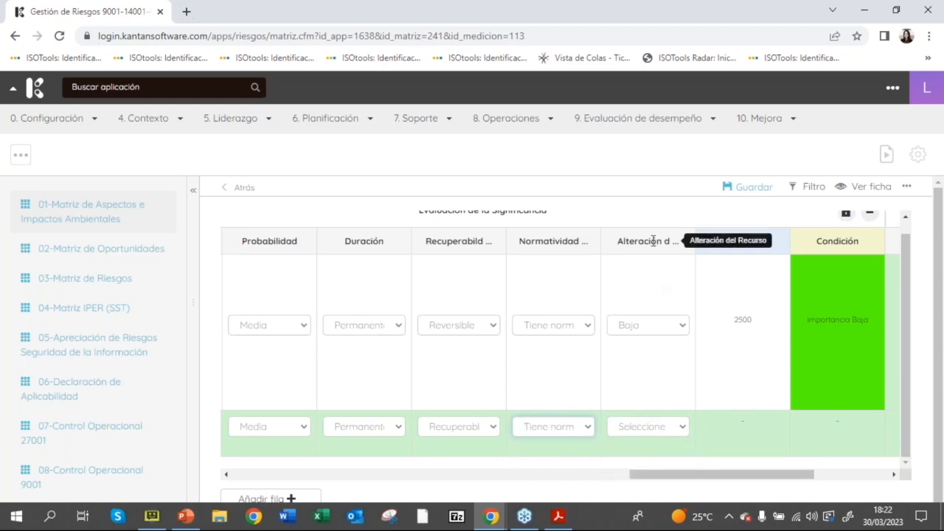
Step: Set the new row's Alteración del Recurso to Alta and save the matrix
left_click(634, 426)
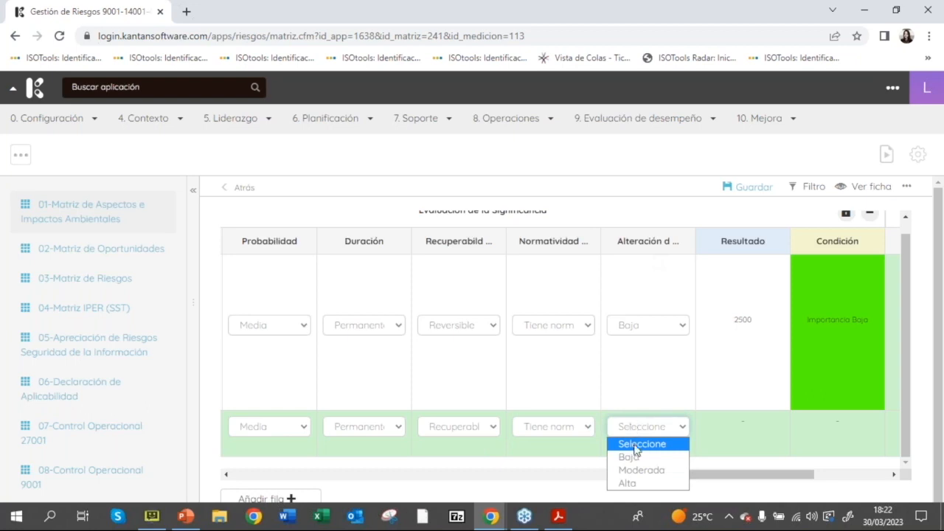
left_click(642, 470)
left_click_drag(702, 477, 741, 476)
left_click(558, 426)
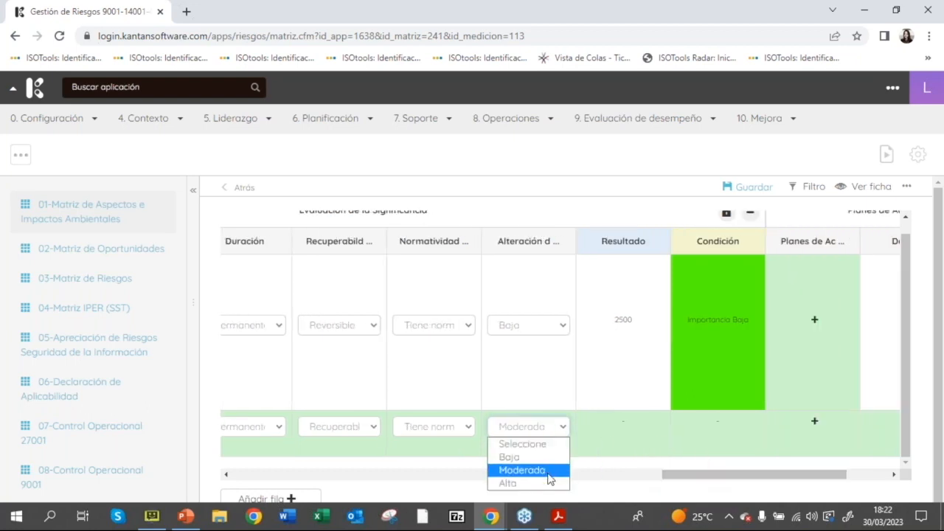
left_click(546, 485)
left_click_drag(691, 478, 705, 481)
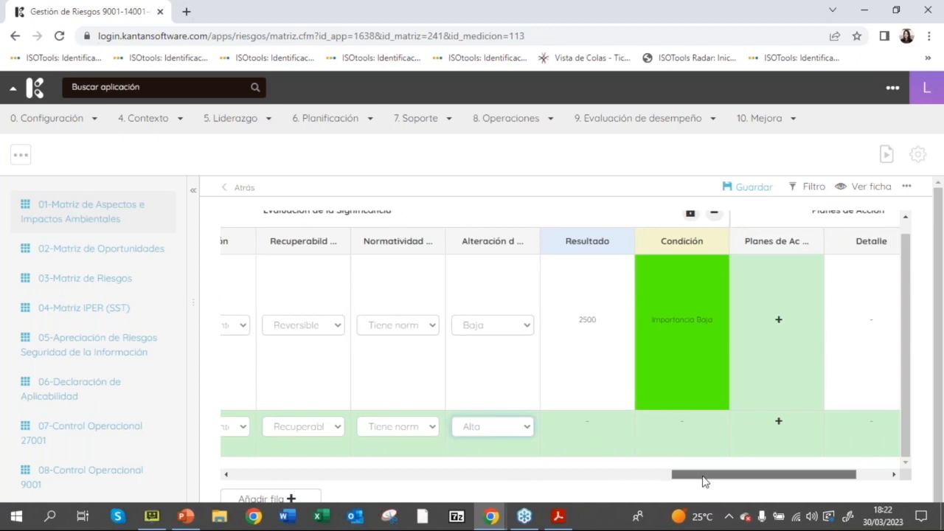
left_click(765, 190)
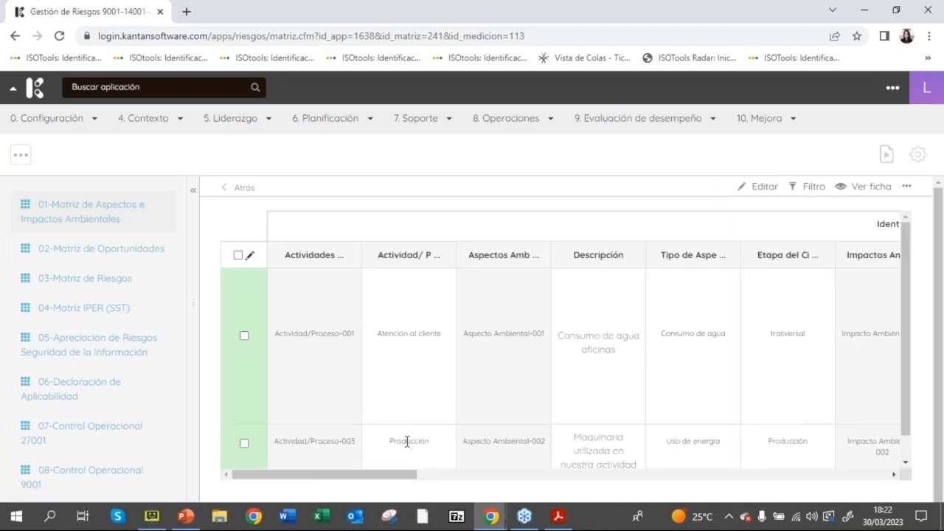
Step: Review the saved significance evaluation of the Producción row and open that row for editing
left_click_drag(392, 479, 811, 519)
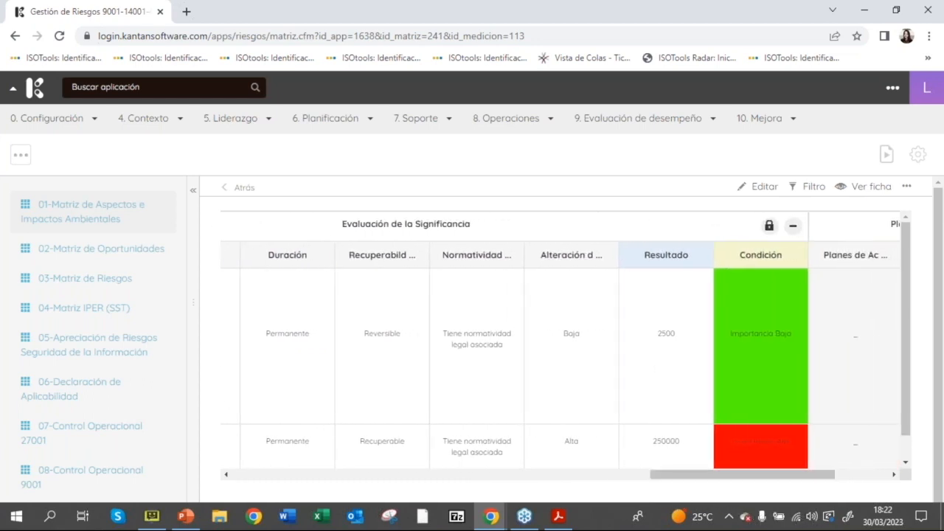
left_click_drag(740, 443, 793, 447)
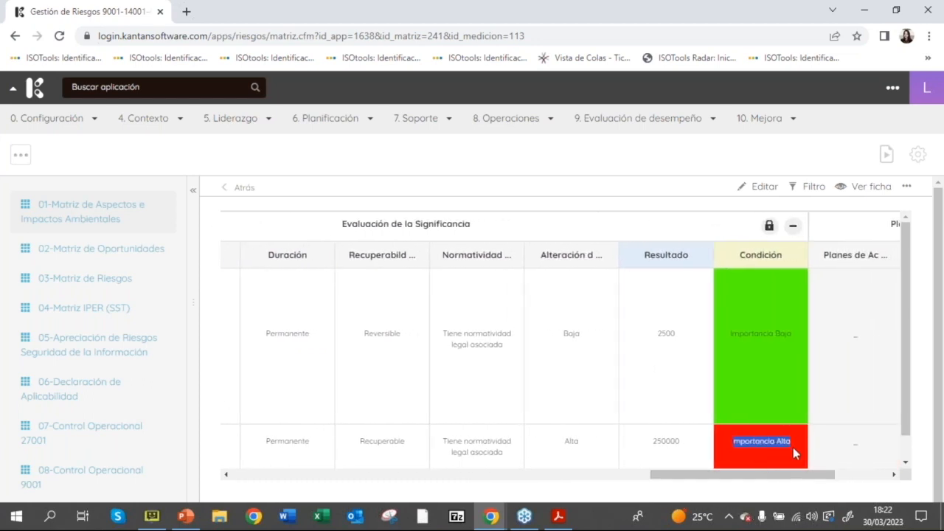
left_click_drag(786, 479, 256, 474)
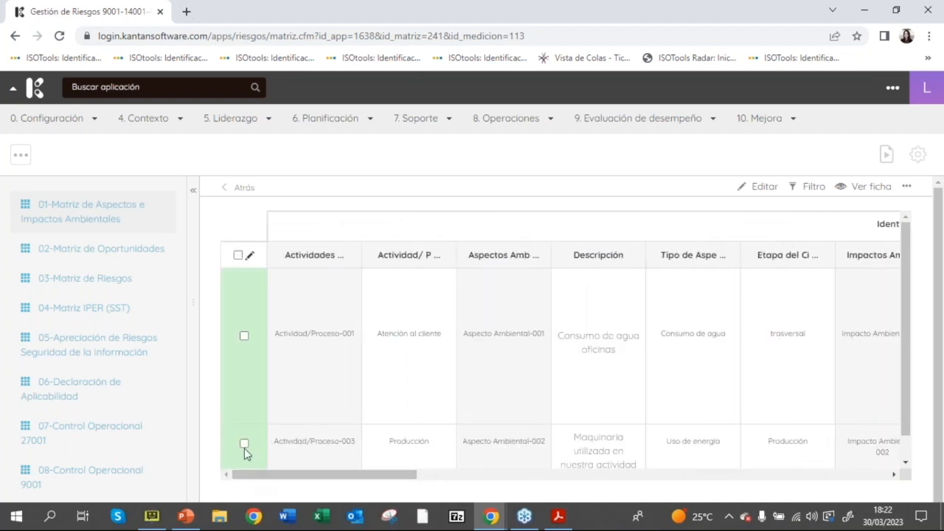
left_click(244, 444)
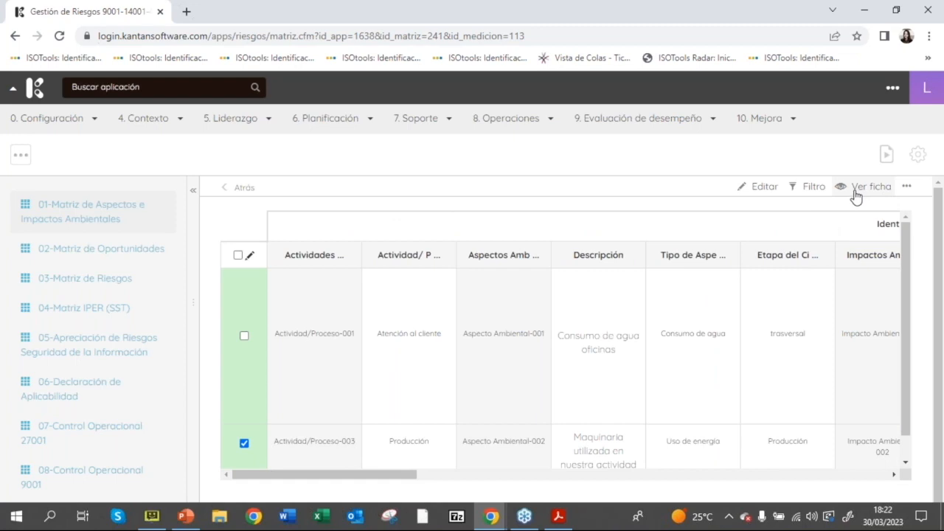
left_click(767, 187)
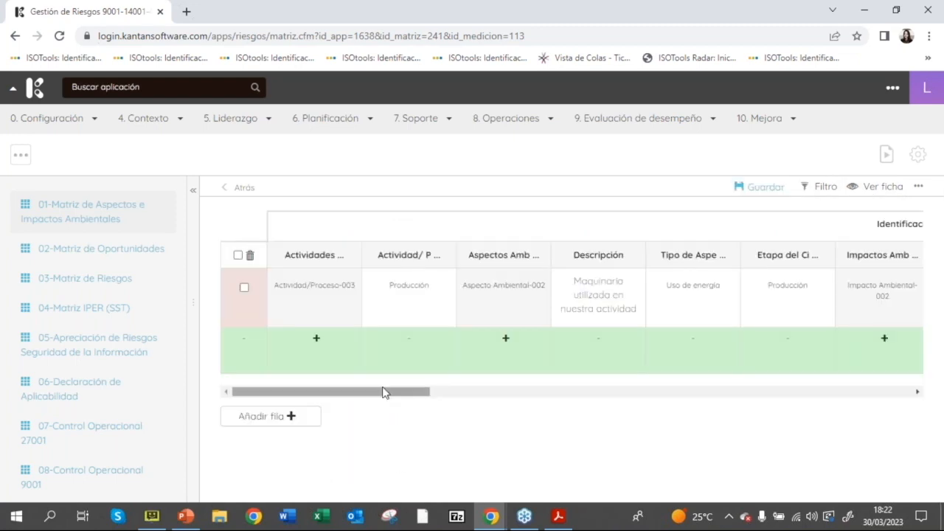
Step: Start a new action plan for the Producción row with Sede principal as its Entidad
left_click_drag(390, 393, 666, 411)
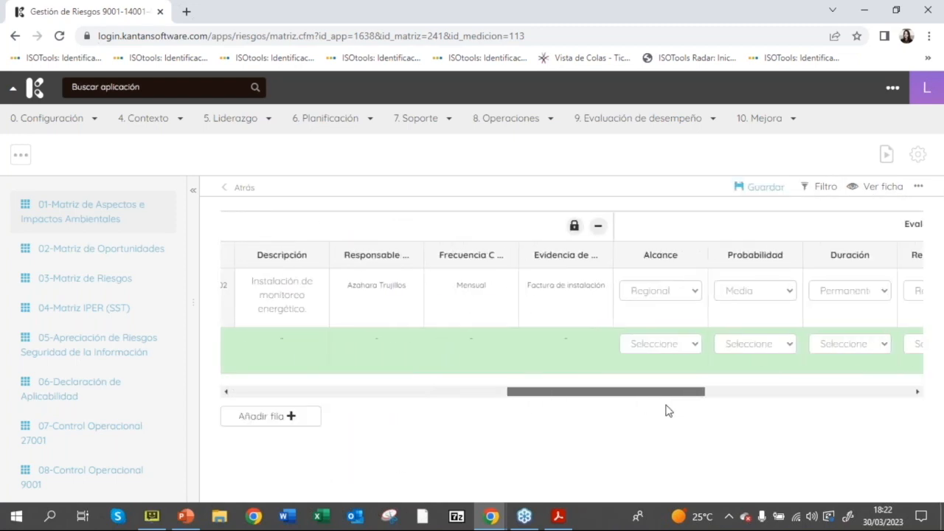
left_click_drag(666, 411, 881, 406)
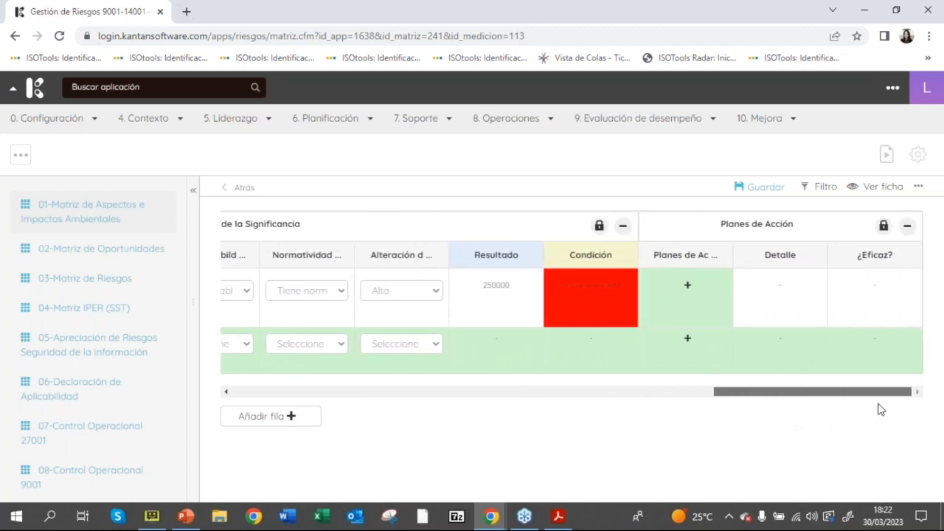
left_click(686, 288)
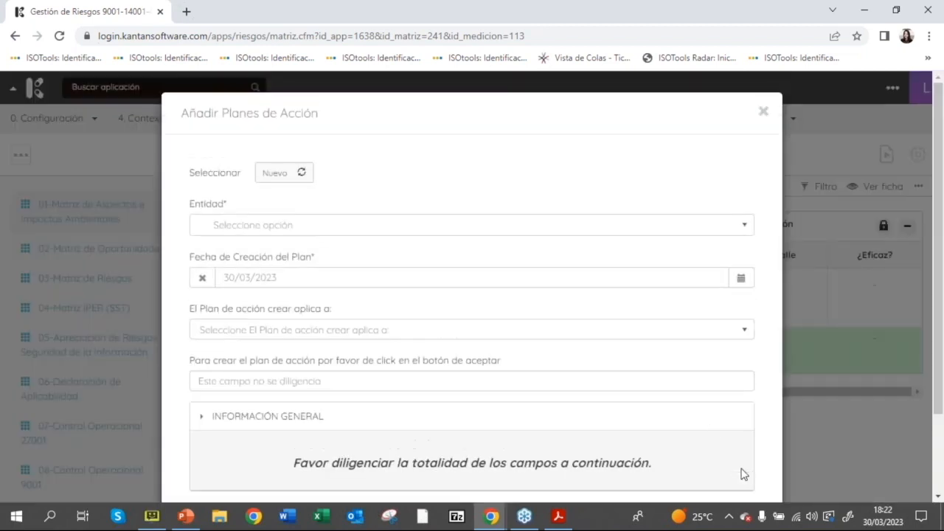
left_click(319, 230)
left_click(287, 284)
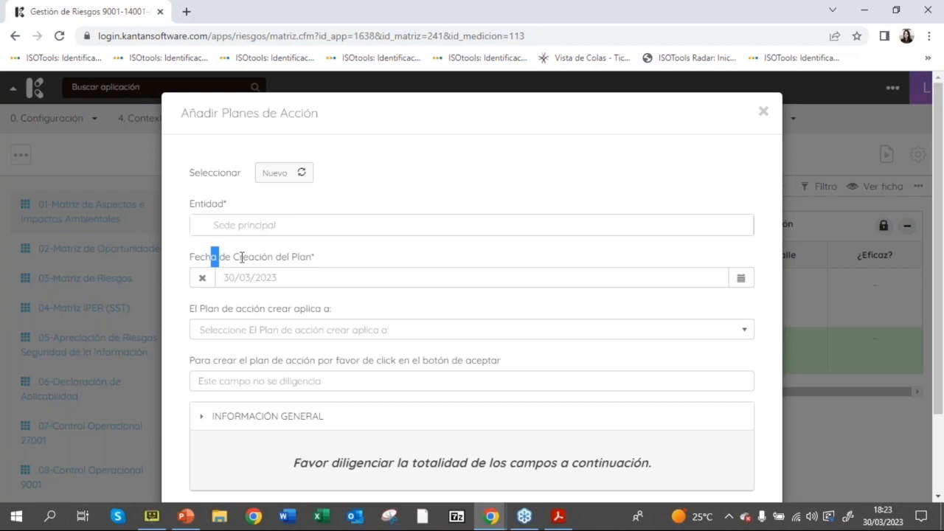
left_click_drag(212, 256, 357, 269)
left_click(365, 258)
Step: Make the action plan apply to Aspectos e Impactos, accept it and save the matrix
left_click(310, 333)
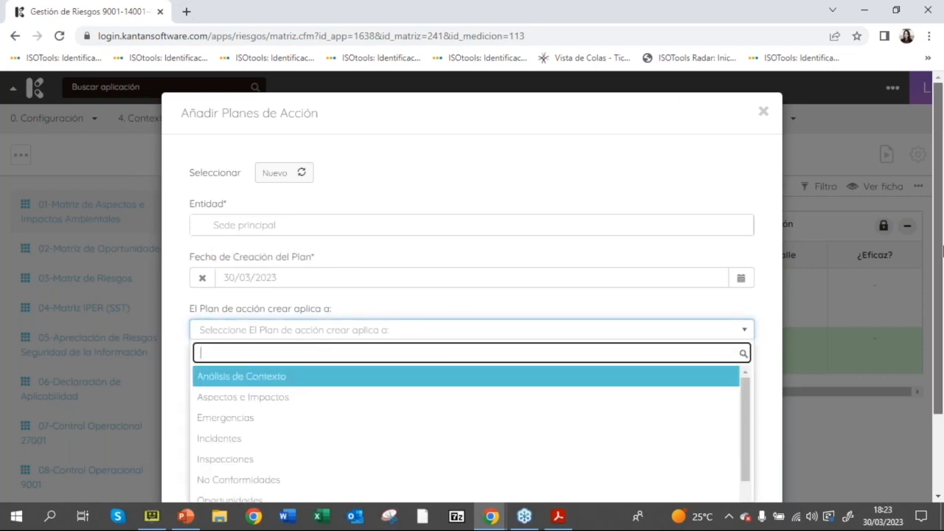
scroll(928, 343, "down", 2)
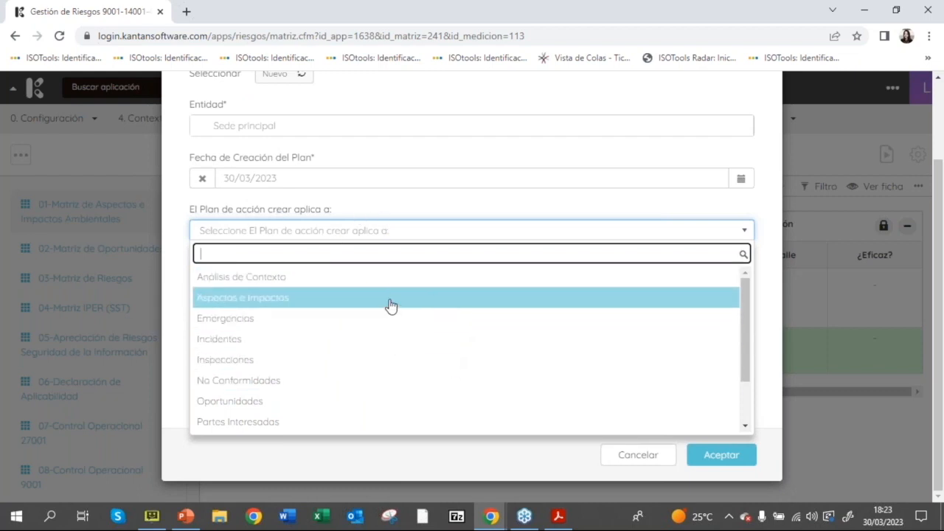
left_click(388, 299)
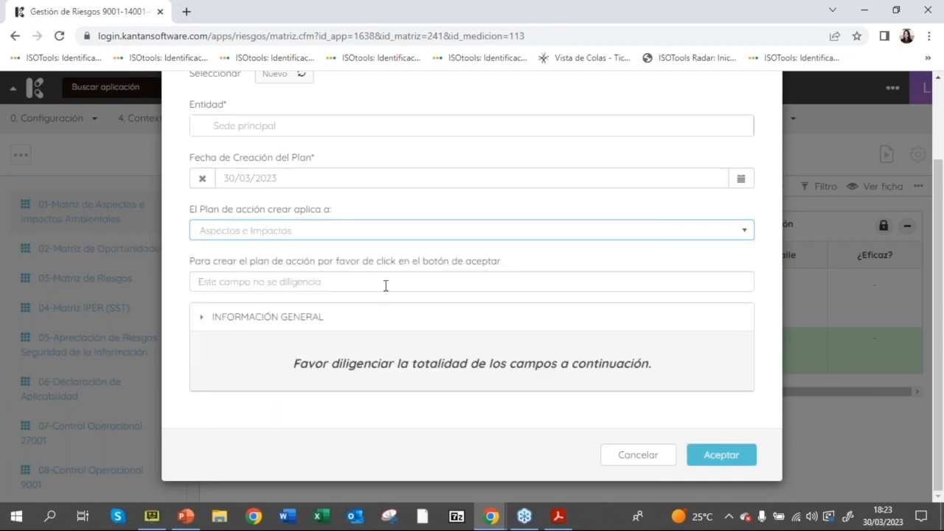
left_click(385, 286)
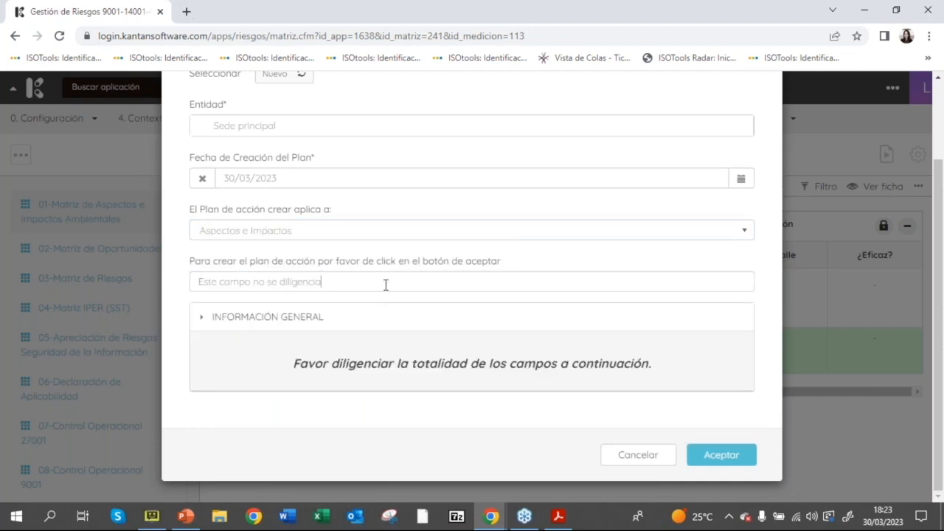
left_click(720, 456)
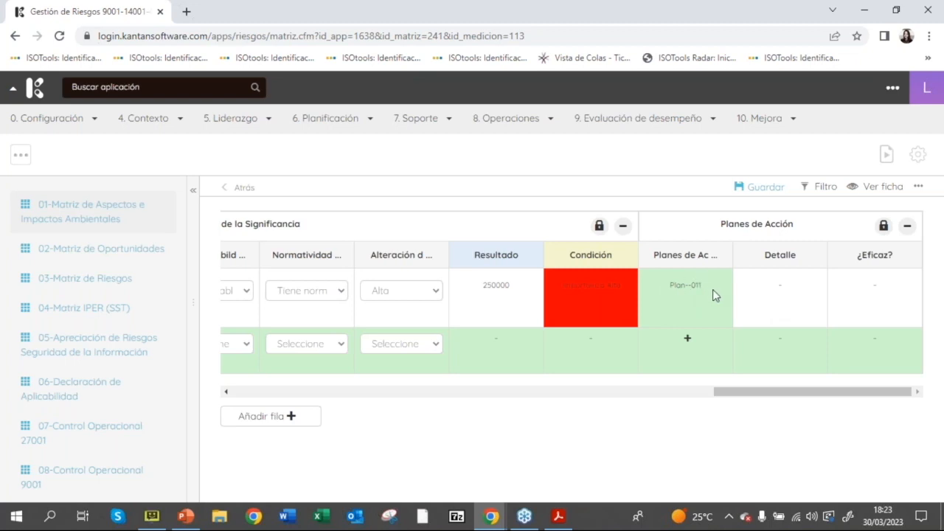
left_click(760, 187)
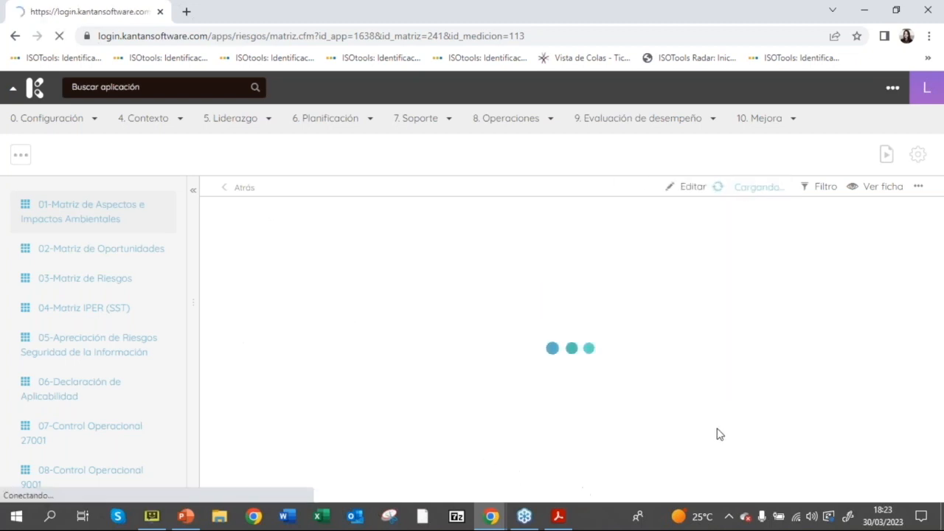
Step: Check the action plan column in the saved matrix and reopen the Producción row for editing
left_click_drag(296, 476, 738, 512)
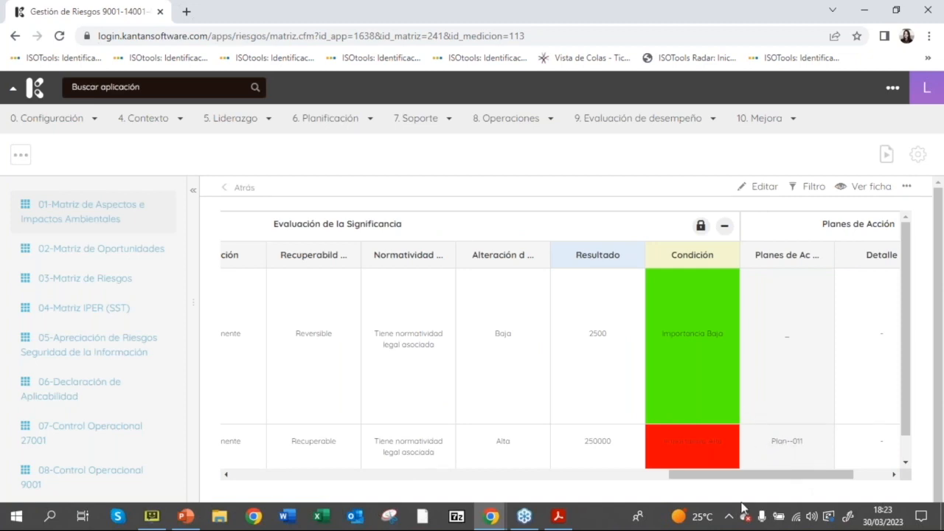
left_click_drag(750, 480, 259, 470)
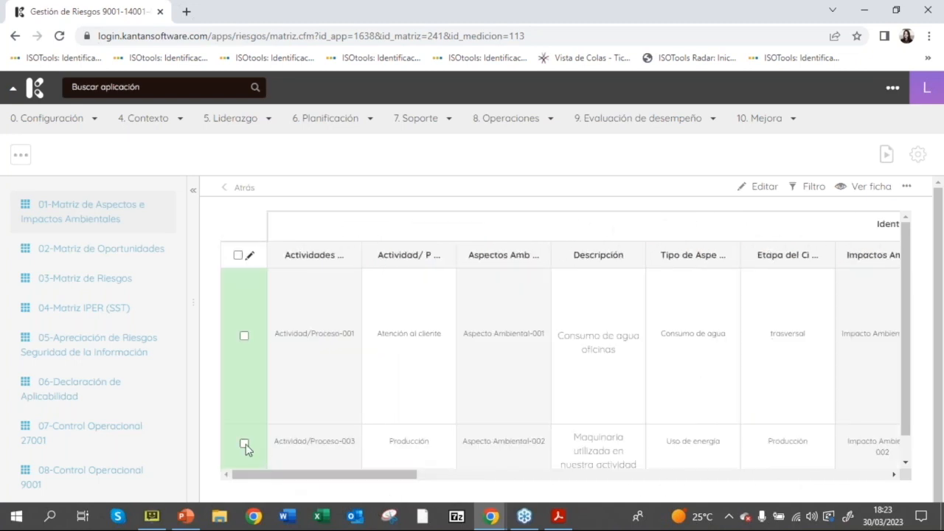
left_click(244, 443)
left_click_drag(279, 480, 723, 473)
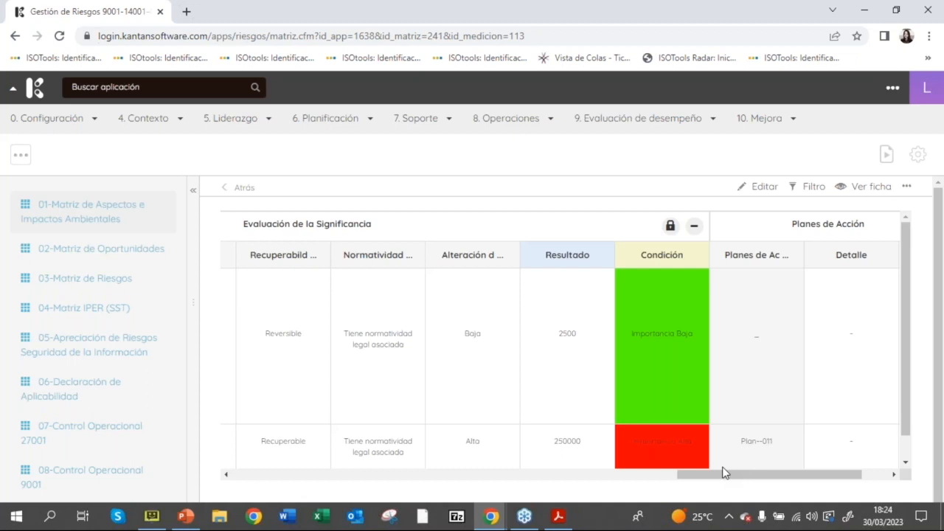
left_click_drag(723, 472, 791, 469)
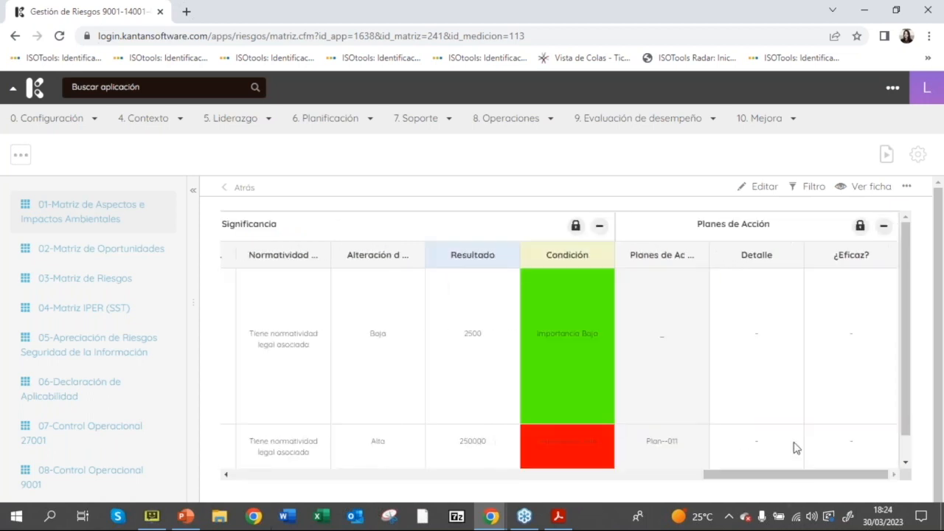
left_click(745, 186)
Step: Open the Producción row's action plan and add a task of type Planes de Acción para Aspectos e Impactos
left_click_drag(403, 394, 905, 410)
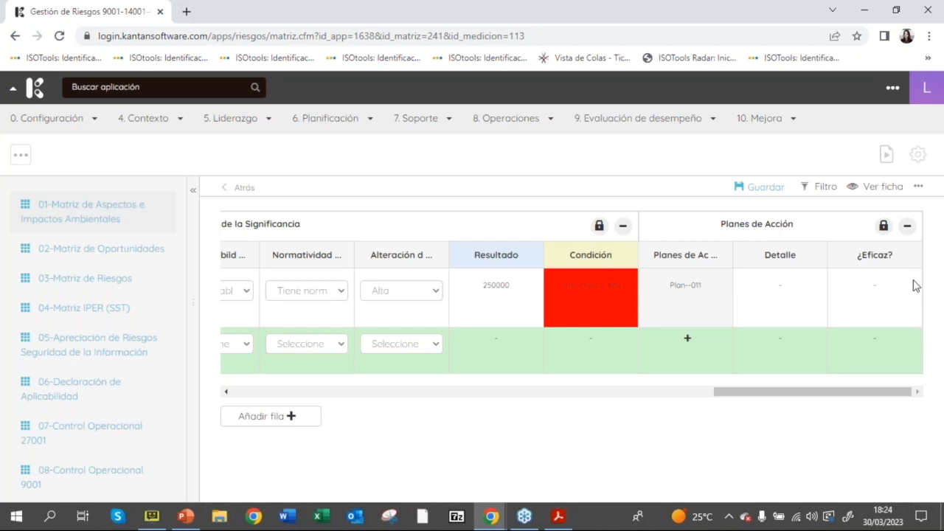
left_click(682, 287)
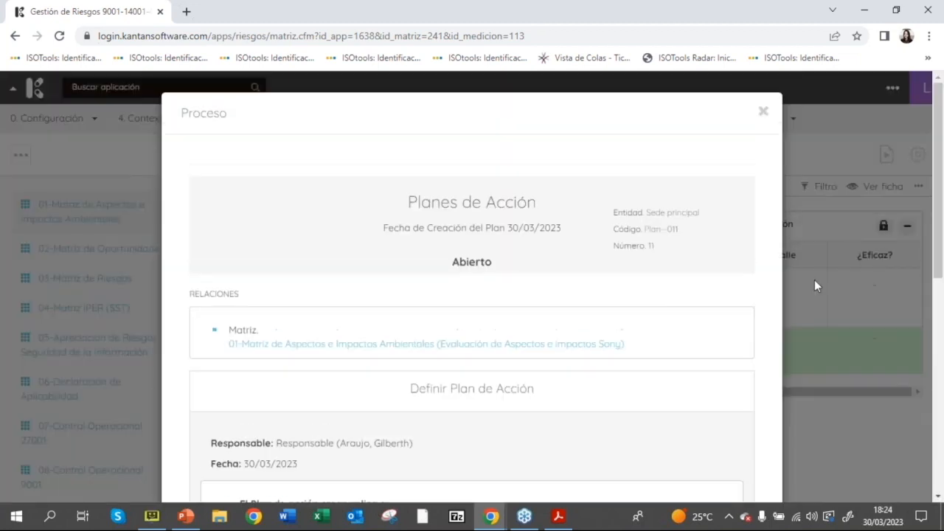
left_click_drag(942, 251, 928, 444)
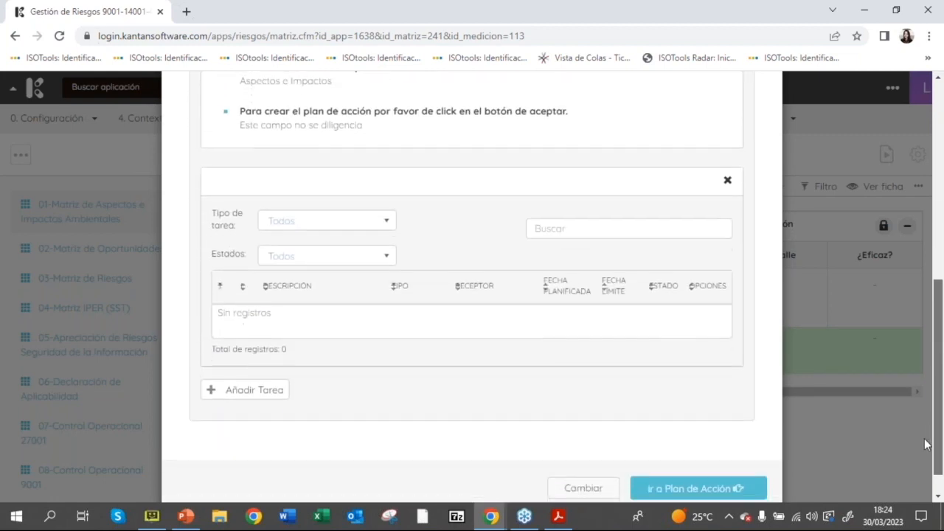
left_click(245, 392)
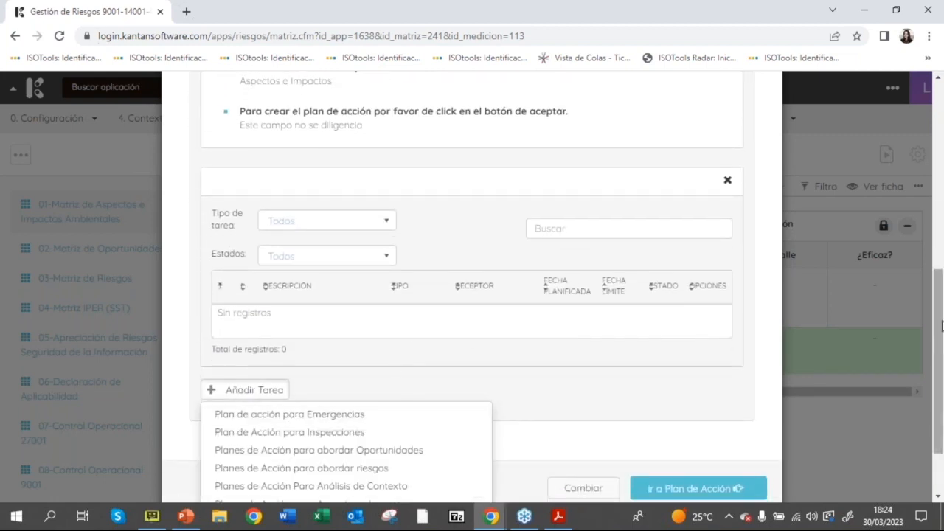
scroll(455, 321, "down", 2)
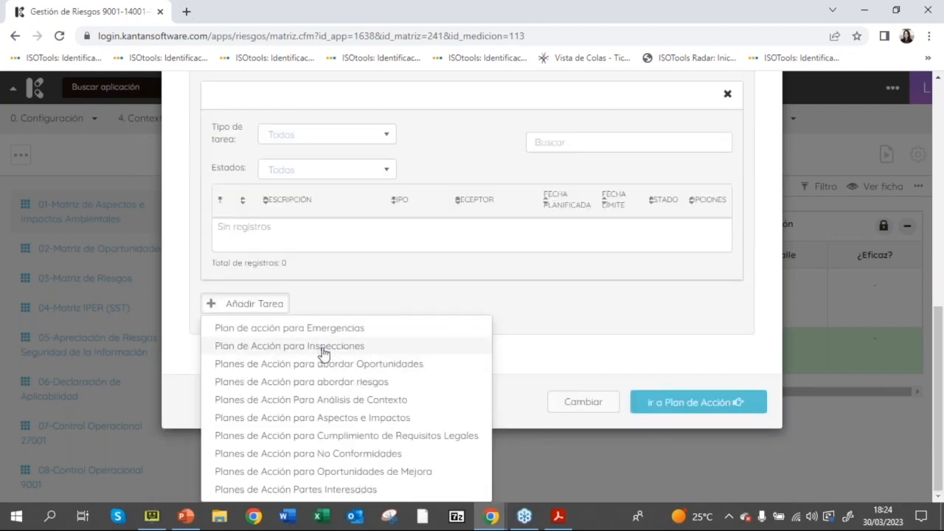
left_click(413, 417)
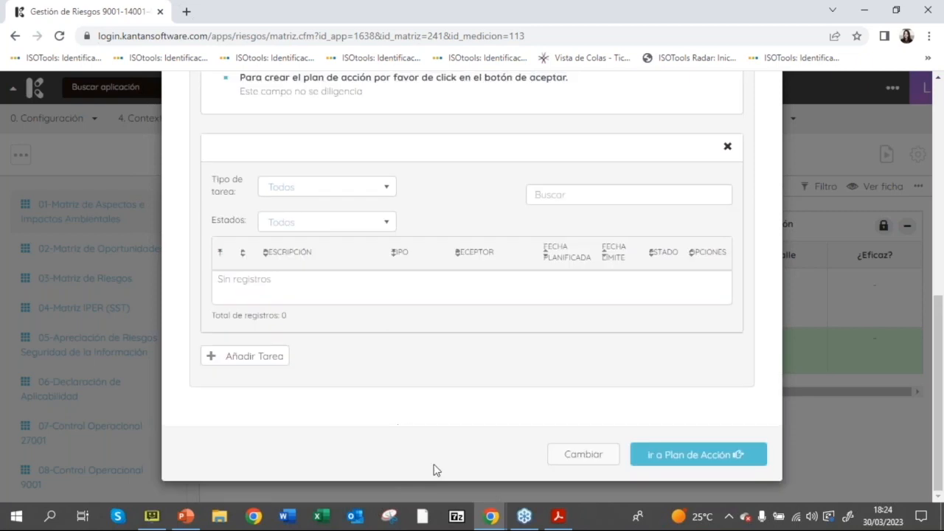
Step: Enter "Instalación de control energético" as the new task's description
left_click_drag(941, 313, 941, 397)
left_click(407, 177)
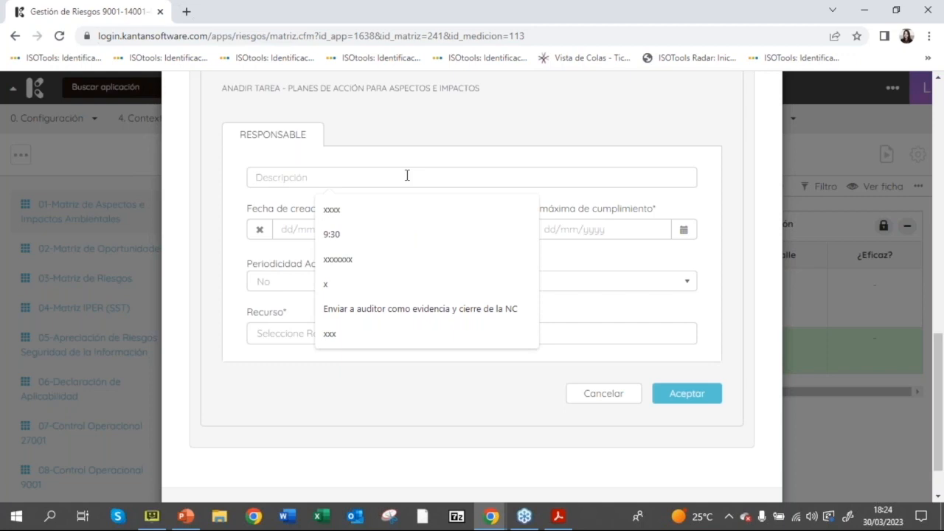
type("In")
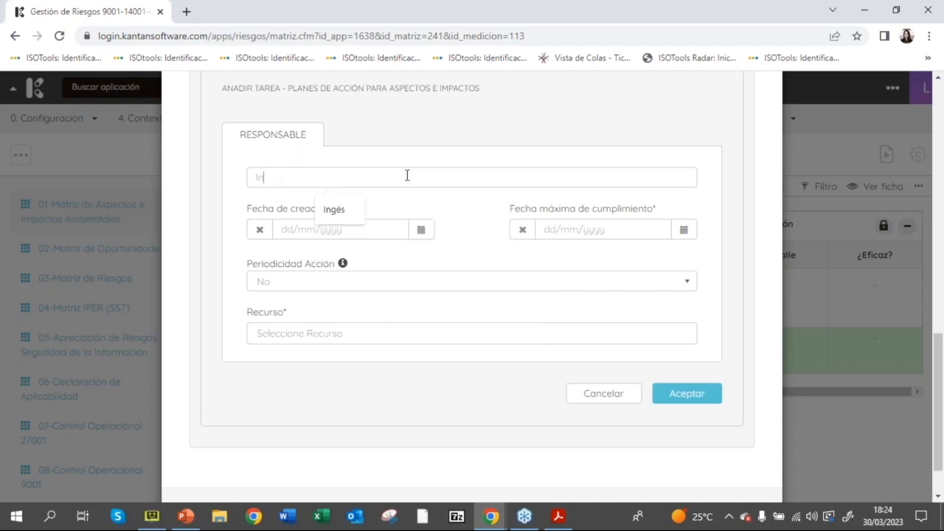
type("stalación de control energético")
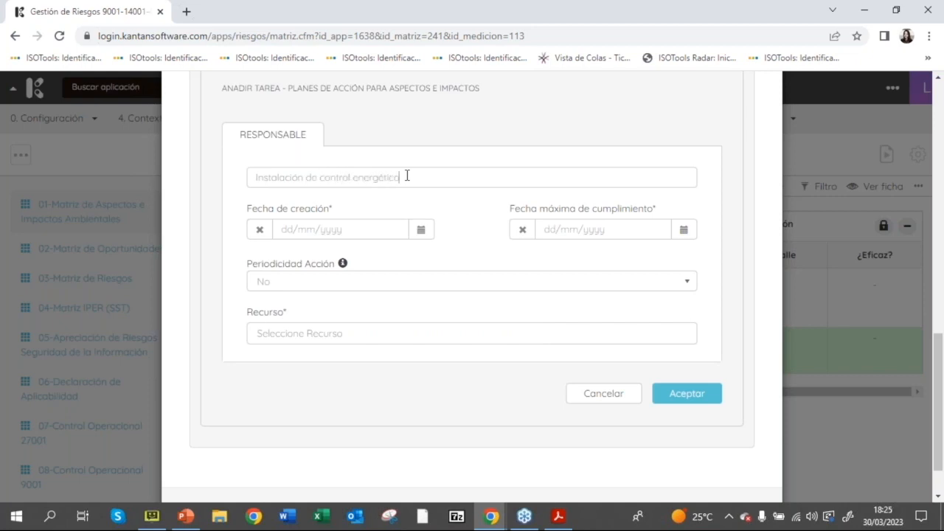
Step: Set the task's creation date to 03/04/2023 and its maximum completion date to 15/04/2023
left_click(420, 231)
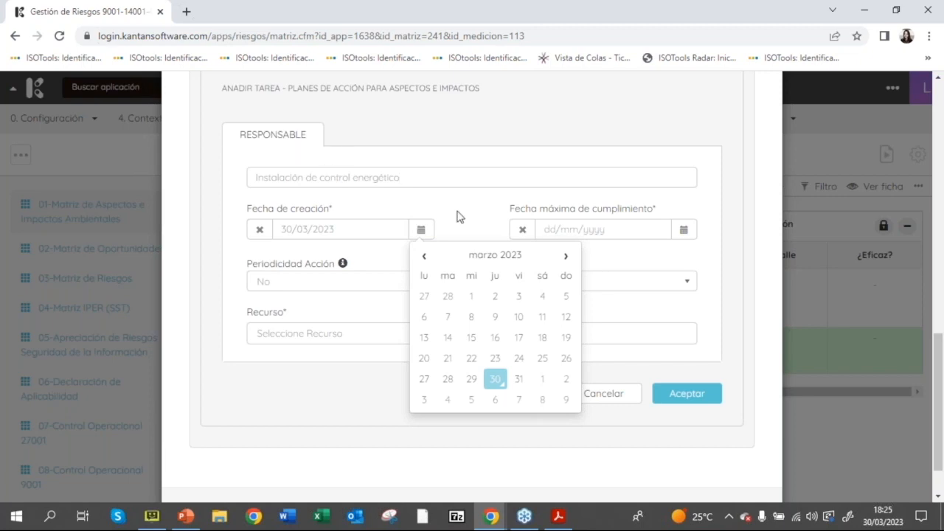
left_click(426, 399)
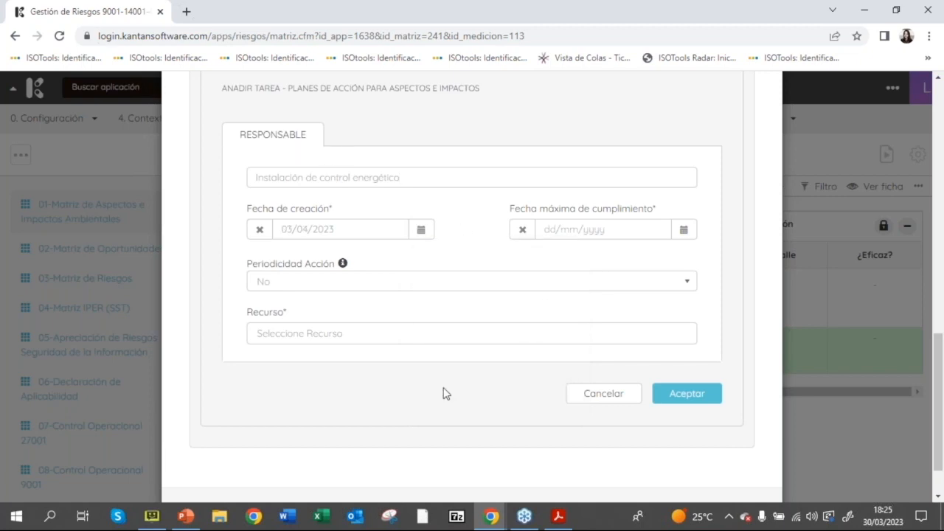
left_click(683, 231)
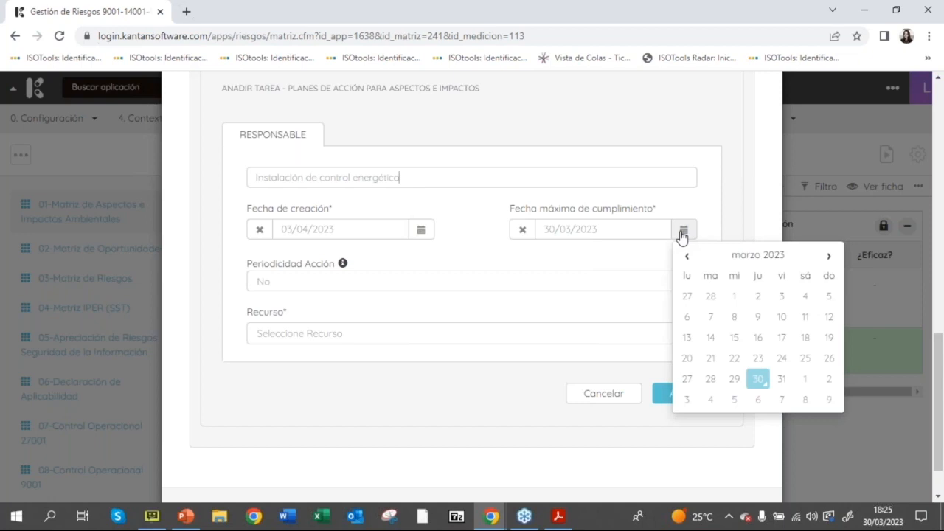
left_click(828, 256)
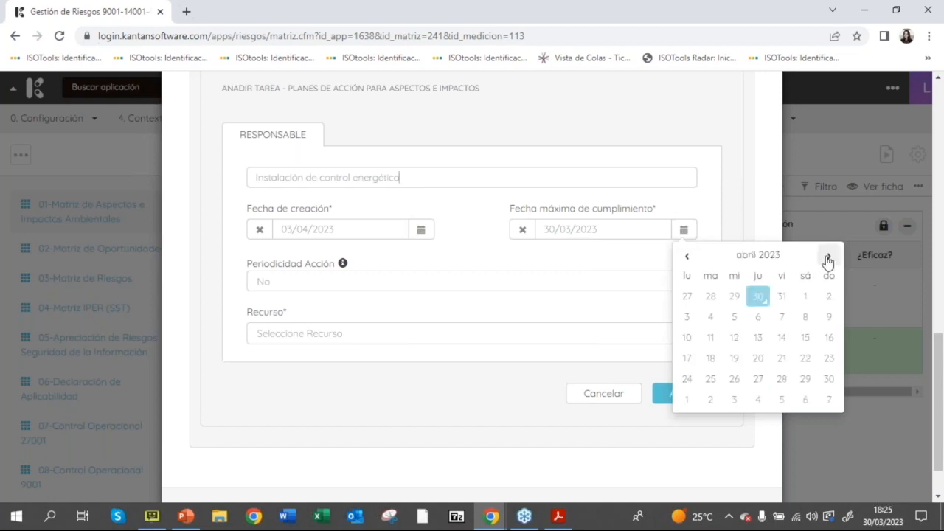
left_click(804, 338)
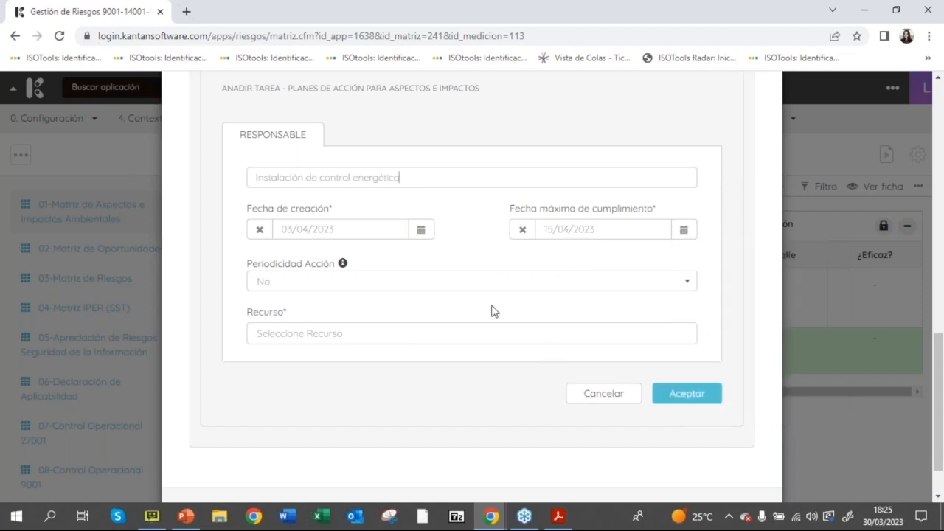
Step: Check the periodicity options, assign the responsible person as the task's resource and accept the task
left_click(331, 287)
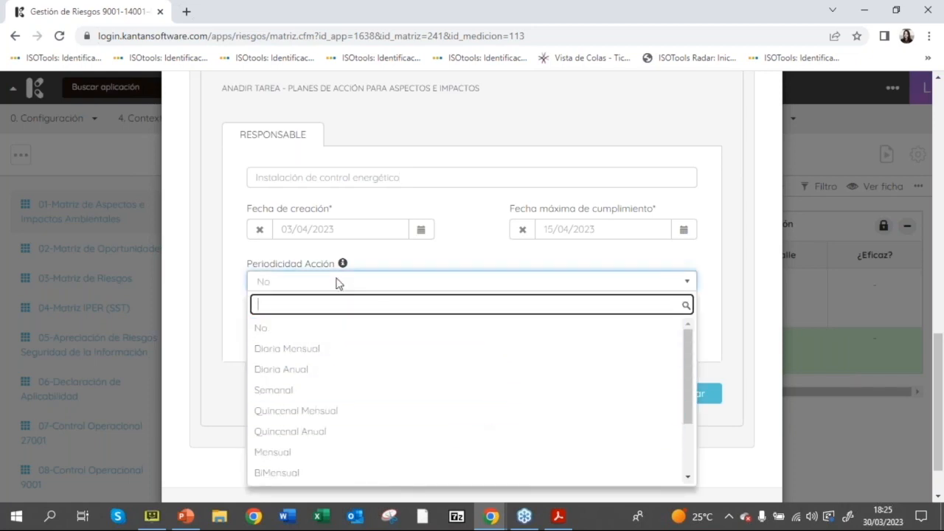
left_click(271, 266)
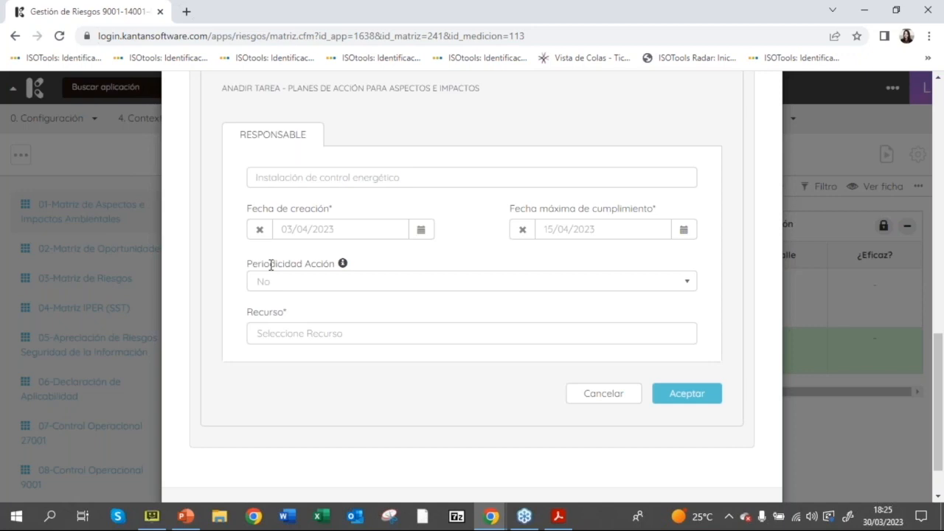
left_click(292, 332)
left_click(317, 357)
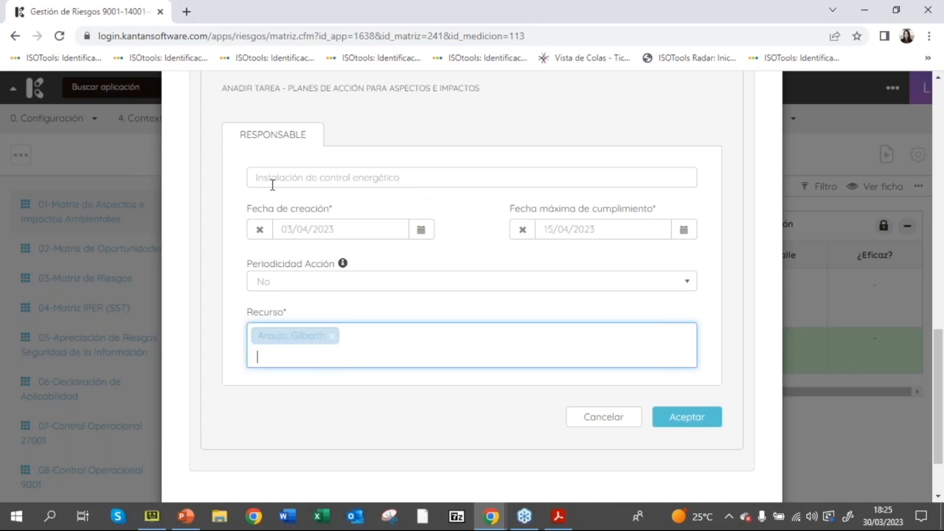
left_click_drag(270, 178, 426, 184)
left_click(429, 178)
left_click(672, 419)
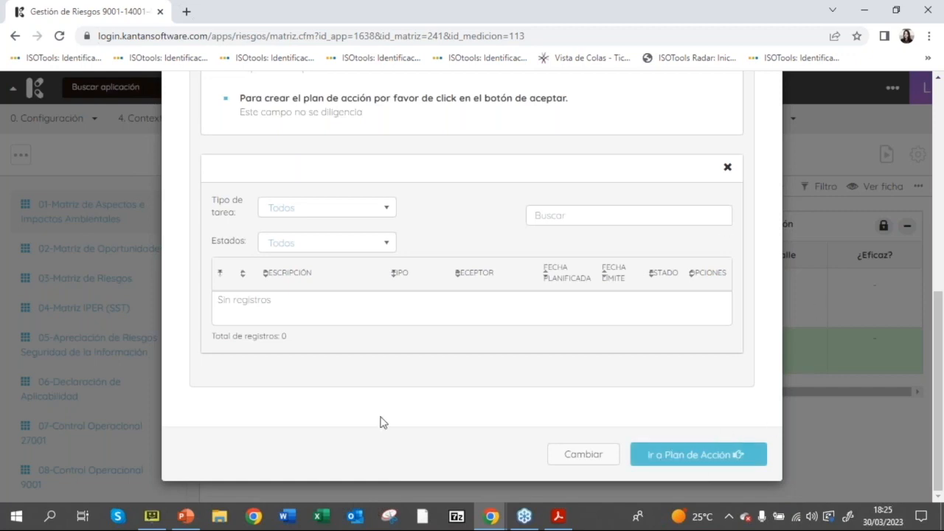
Step: Go from the Producción row's plan definition to the full action plan record
left_click_drag(940, 350, 939, 292)
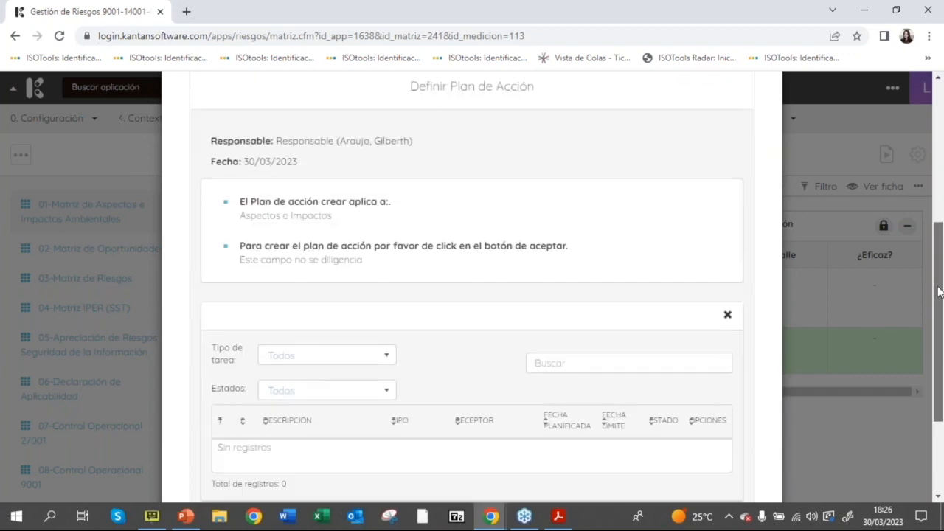
left_click(915, 480)
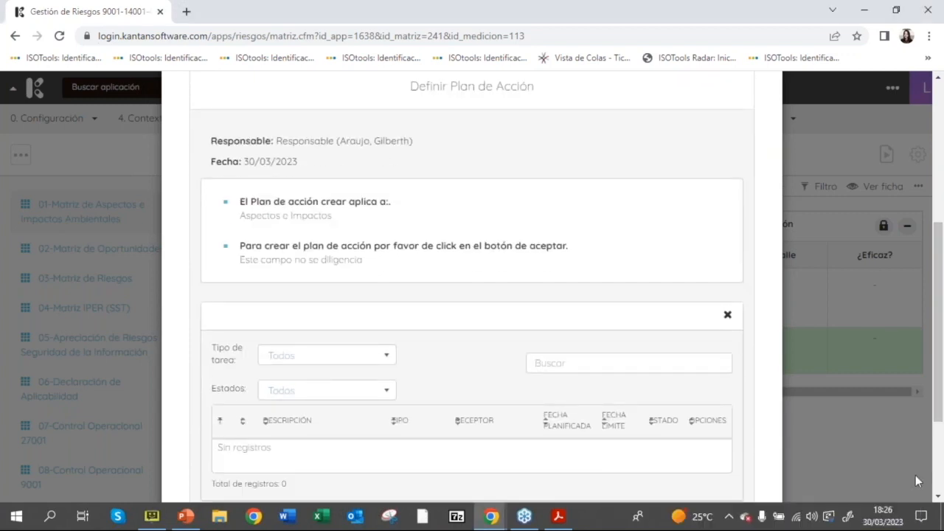
scroll(938, 332, "down", 2)
left_click(685, 455)
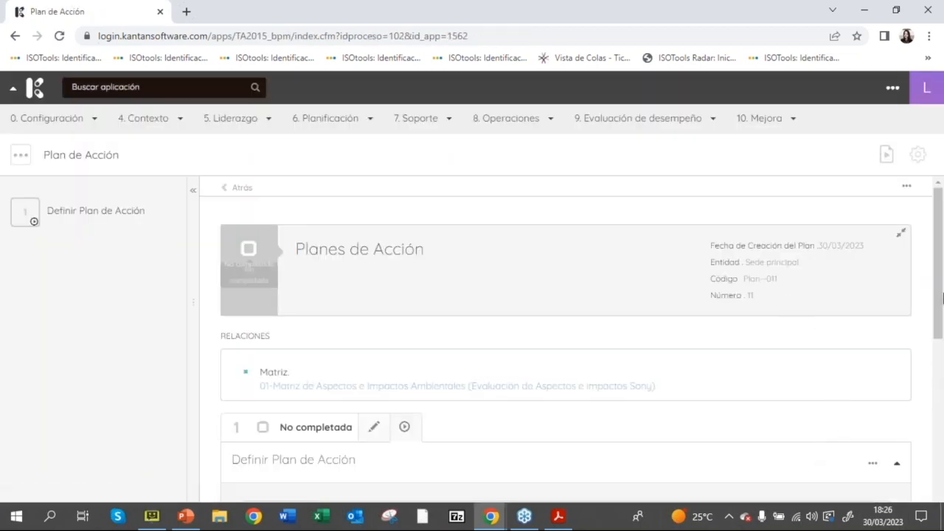
Step: Examine the registered energy-control task and the task types that can be added to the action plan
scroll(943, 296, "down", 5)
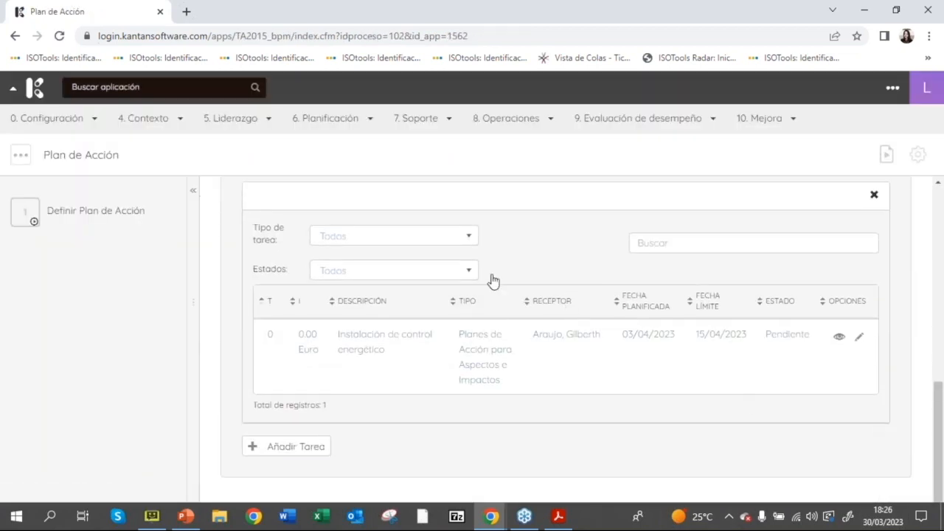
left_click(300, 448)
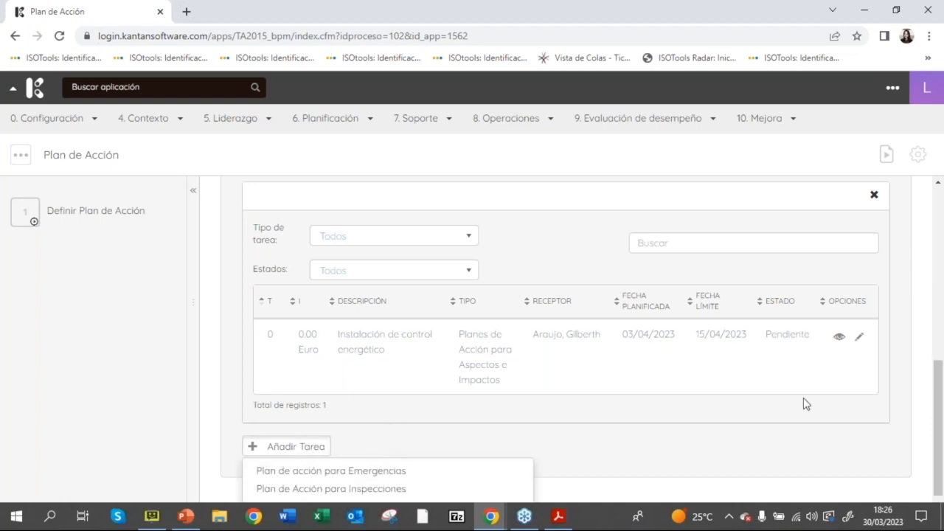
scroll(935, 414, "down", 2)
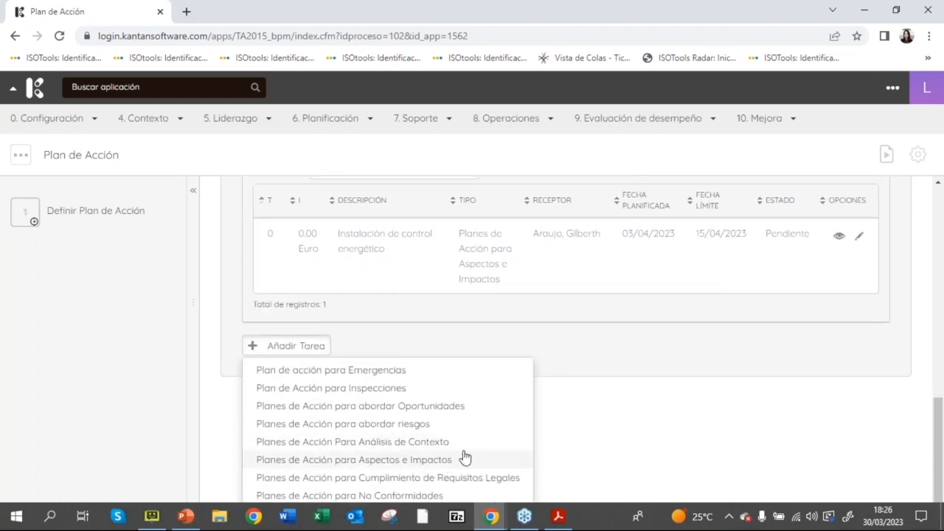
left_click(803, 452)
left_click_drag(942, 458, 942, 245)
Step: Return to Gestión de Riesgos and open the Evaluación de Aspectos e impactos Sony matrix
left_click(240, 190)
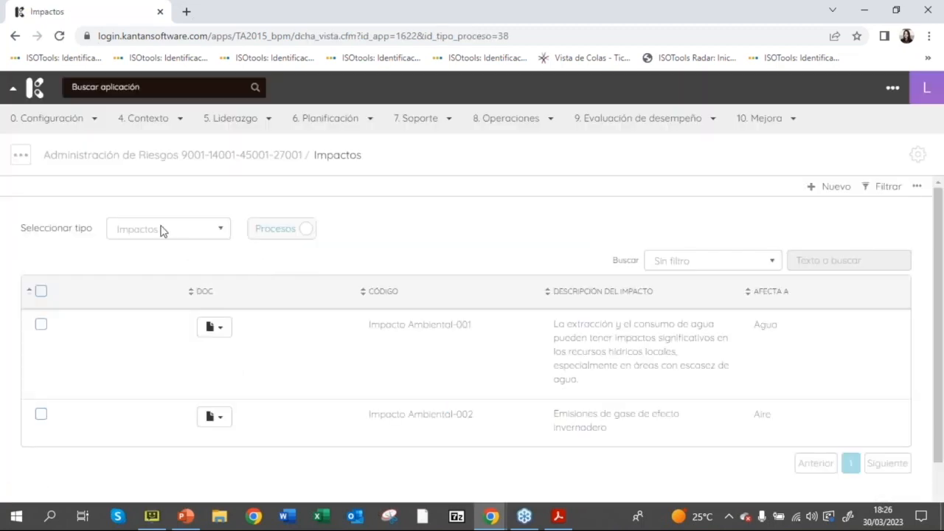
left_click(341, 119)
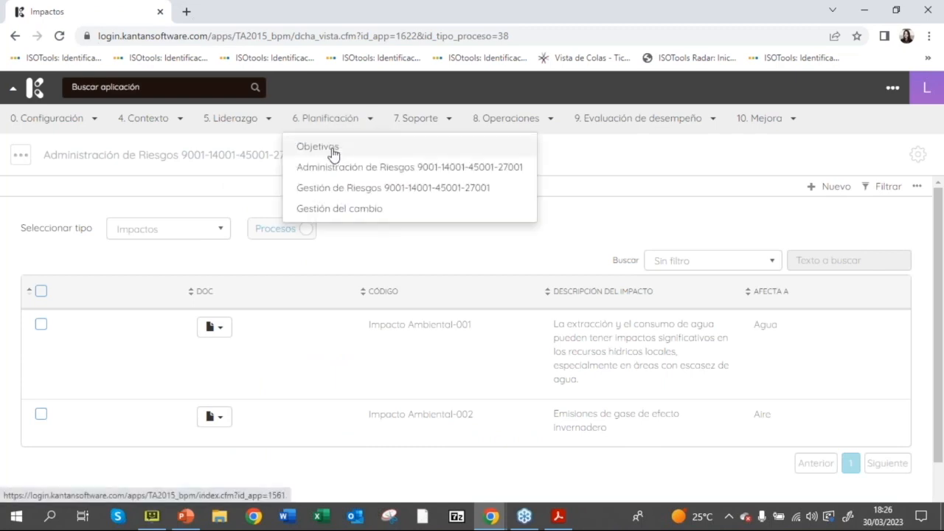
left_click(372, 189)
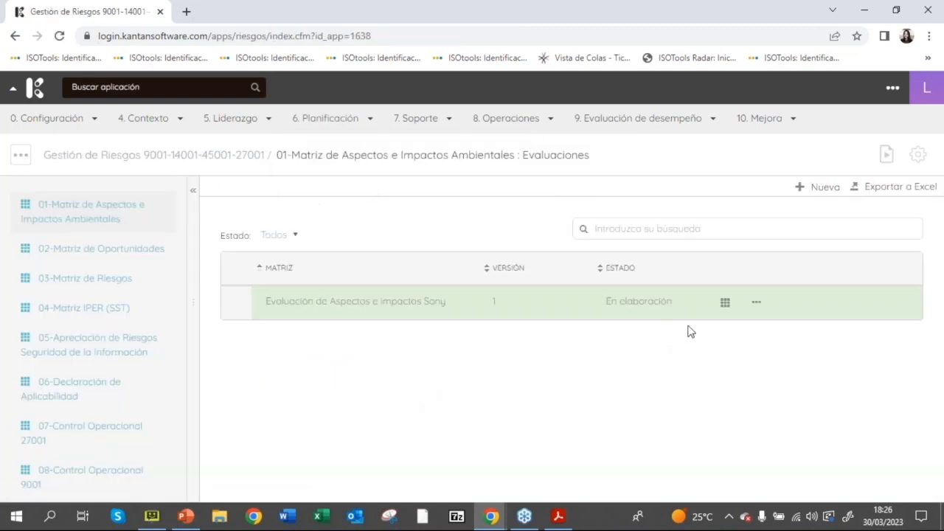
left_click(724, 304)
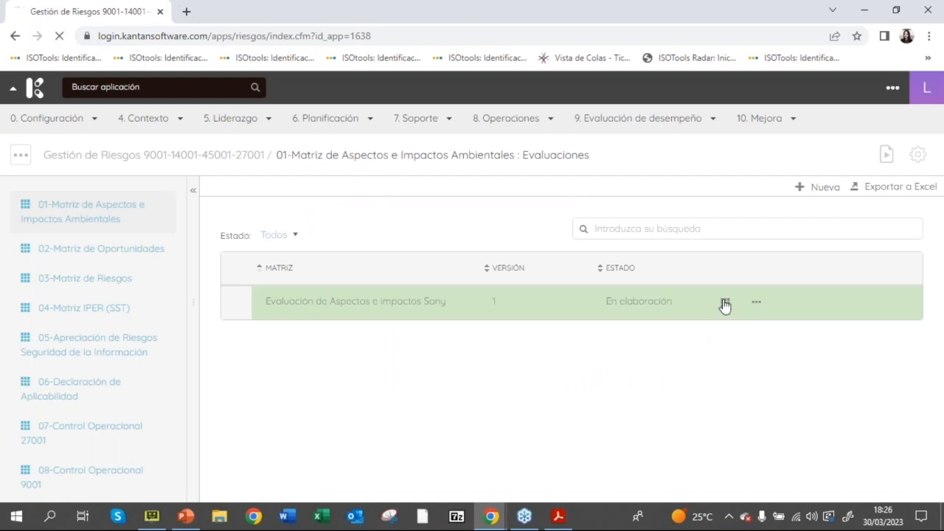
left_click_drag(906, 266, 939, 276)
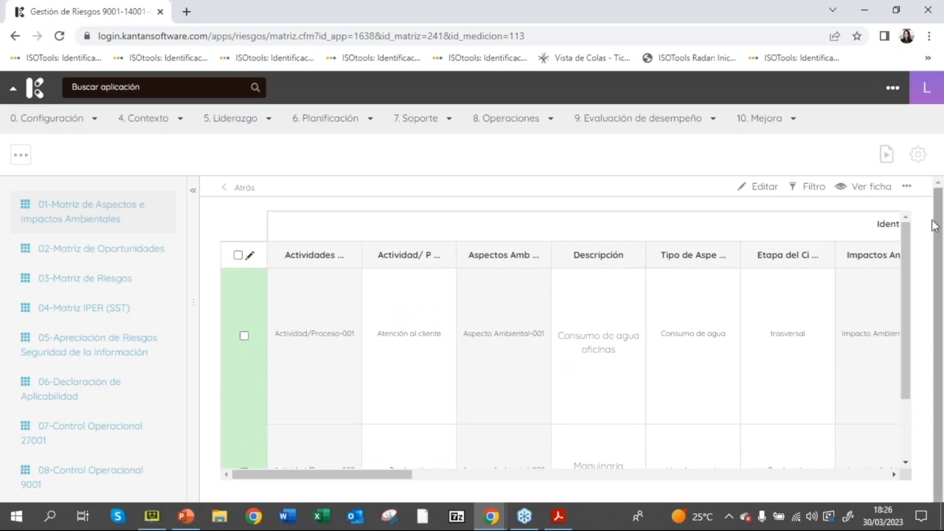
Step: Edit the matrix and add the existing activity Atención al cliente to the blank row
left_click(764, 193)
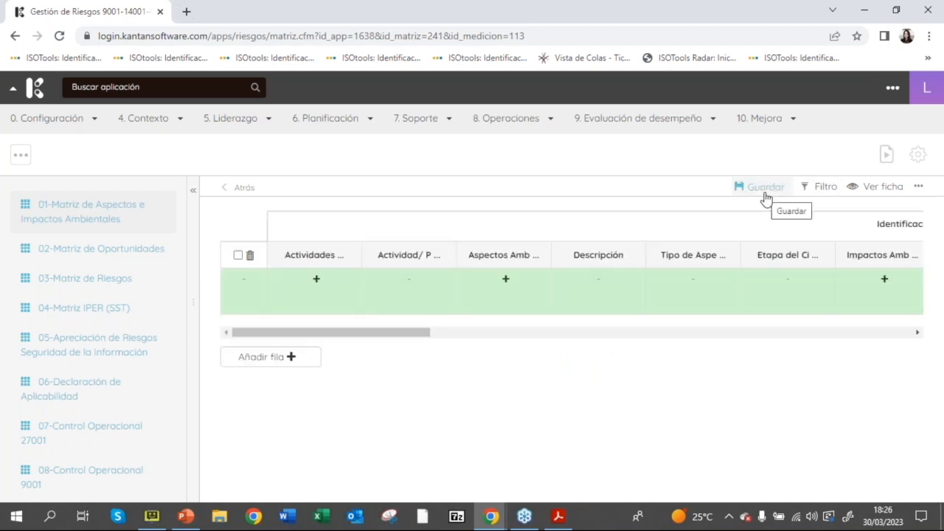
left_click(316, 282)
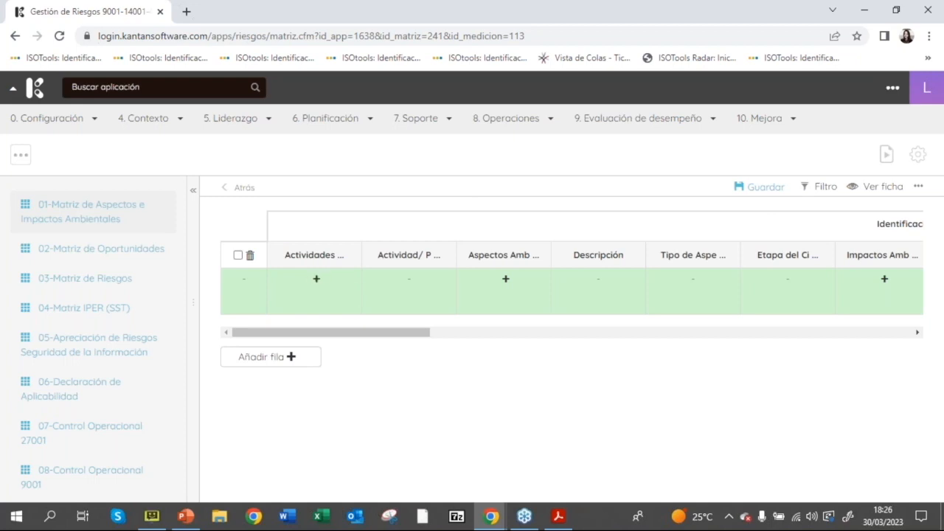
left_click(300, 177)
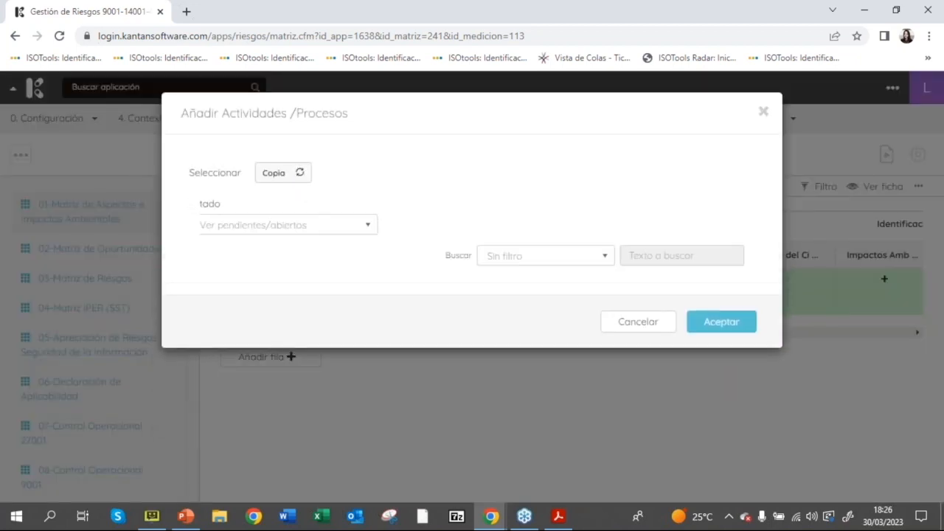
left_click(298, 175)
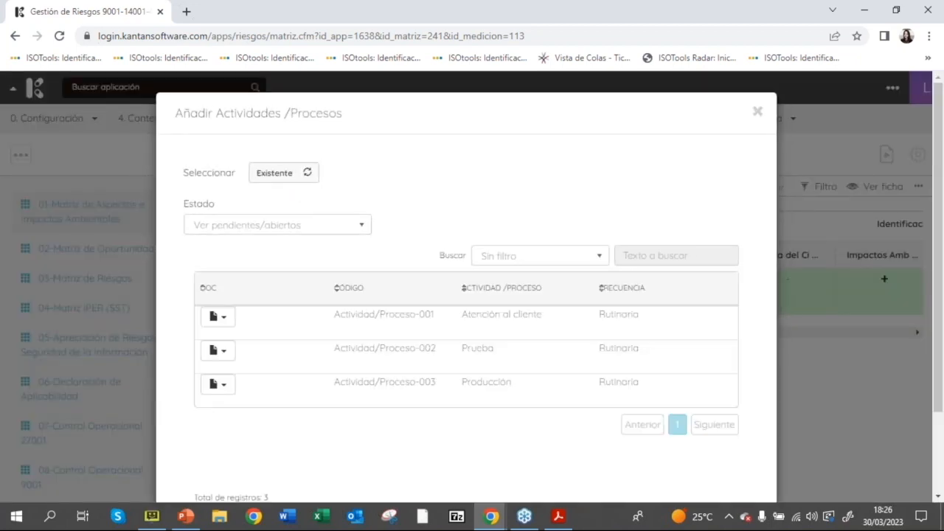
left_click(465, 318)
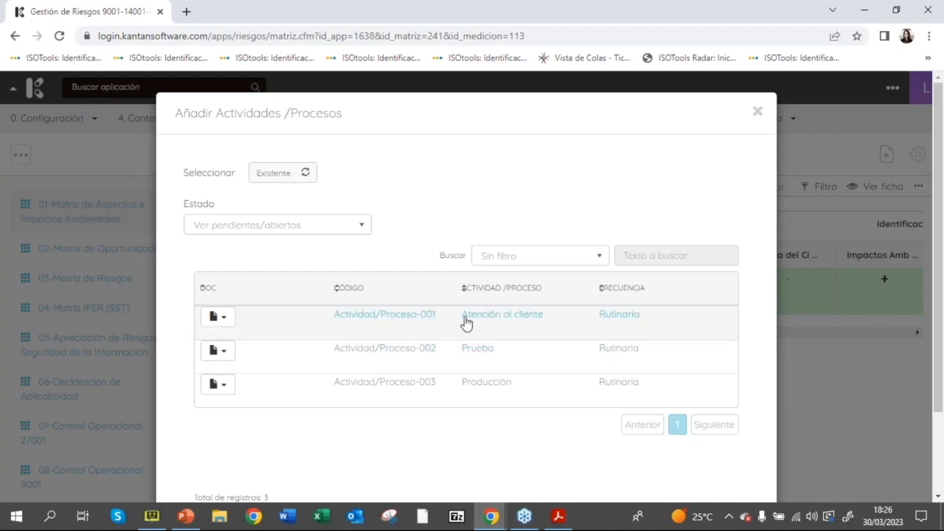
scroll(781, 339, "down", 3)
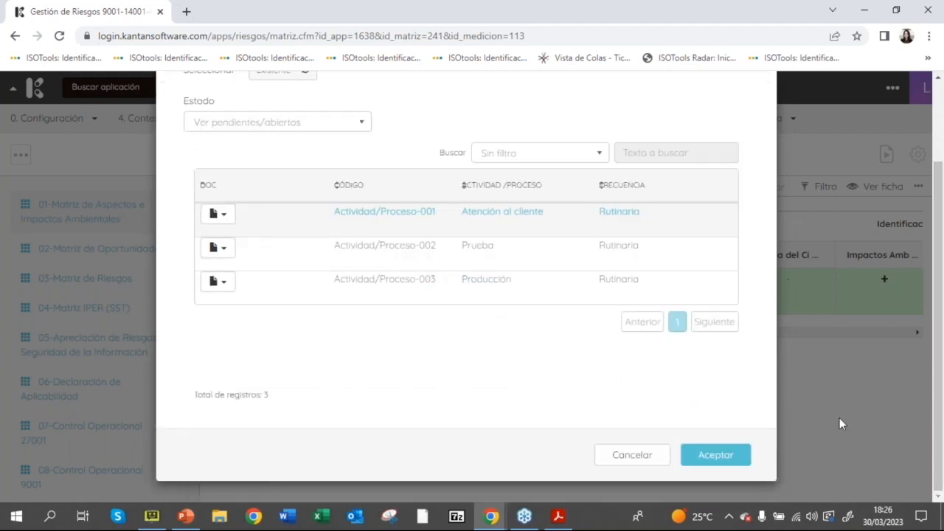
left_click(737, 457)
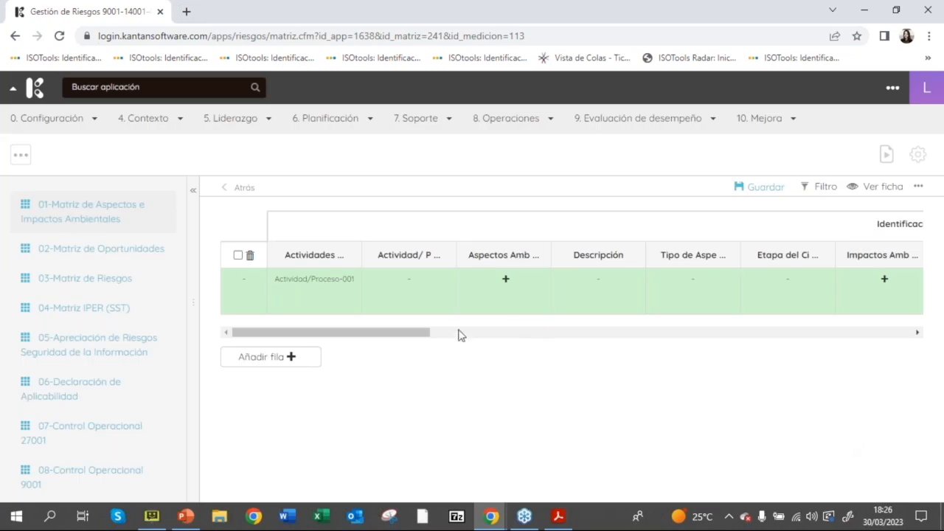
Step: Create a new environmental aspect for the row with entity Sede principal and aspect type "Uso de materiales"
left_click_drag(361, 333, 403, 333)
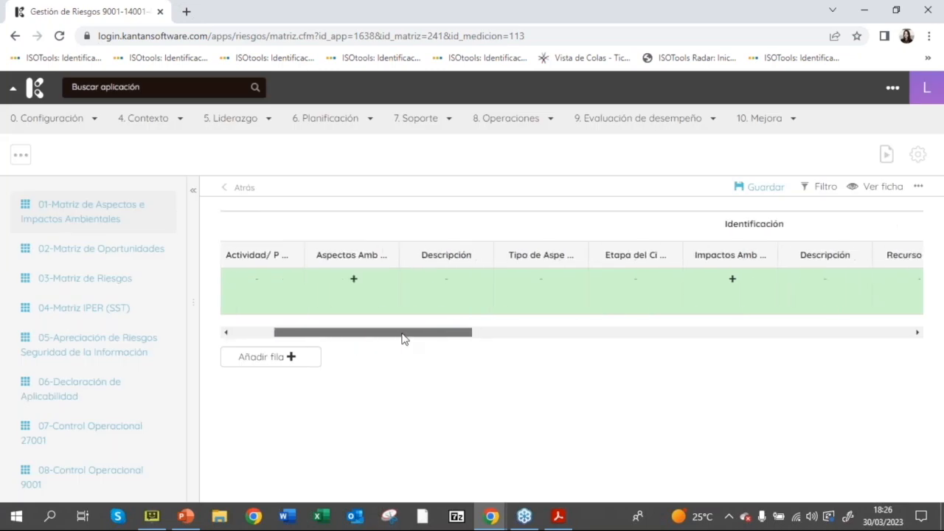
left_click(354, 279)
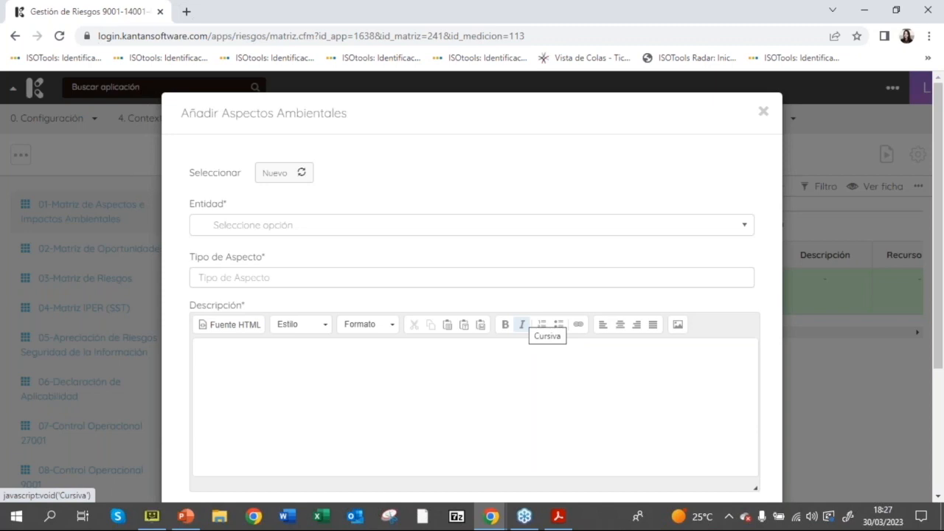
left_click(268, 234)
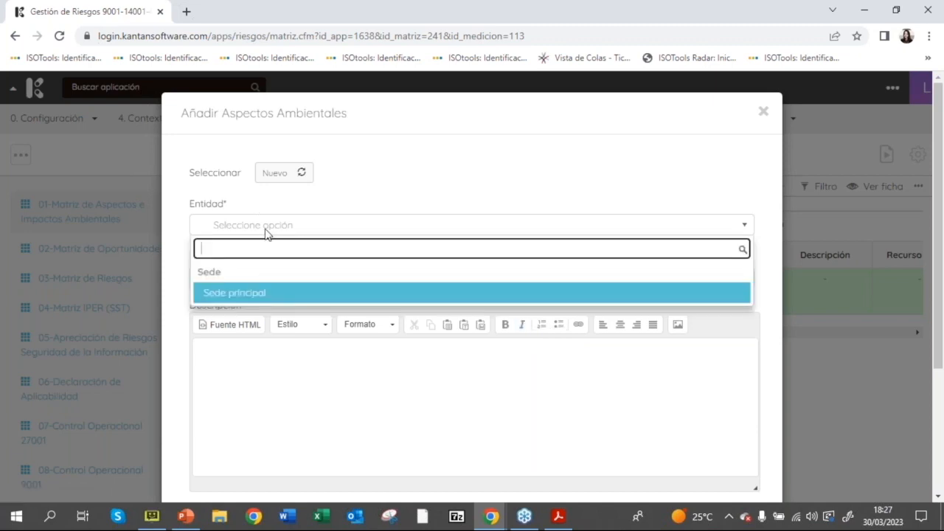
left_click(270, 294)
left_click(267, 278)
type("Uso de mo")
type("teriales")
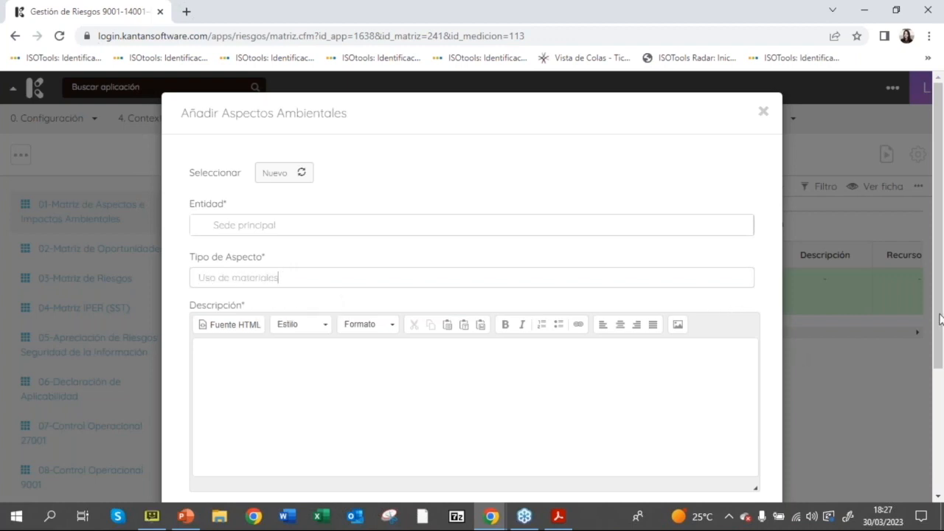
Step: Enter "Materias primas y/o productos químicos" as the new aspect's description
scroll(403, 322, "down", 2)
left_click(399, 287)
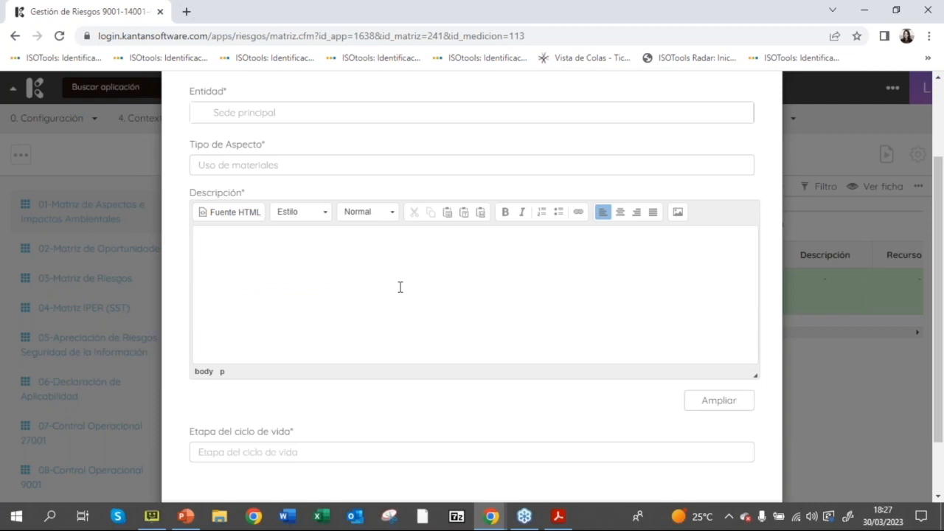
type("Materias primas y/o productor")
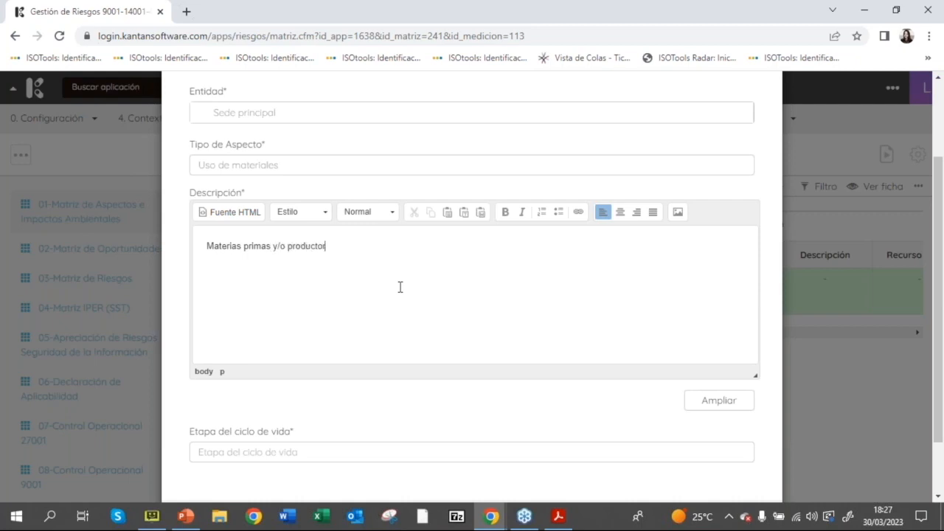
key("BackSpace")
type("s químicos")
Step: Enter "x" as the life cycle stage of the new environmental aspect and accept the record
scroll(941, 336, "down", 2)
left_click(288, 380)
left_click_drag(193, 359, 324, 362)
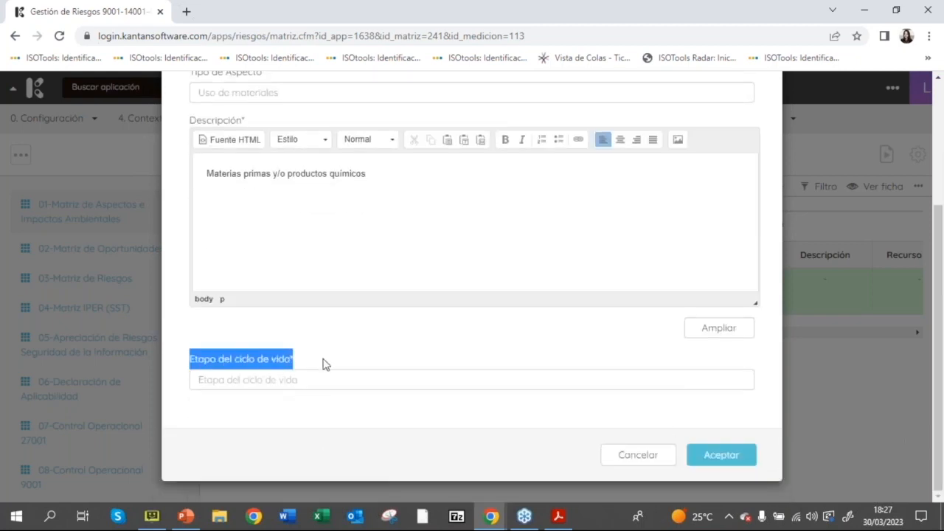
left_click(284, 383)
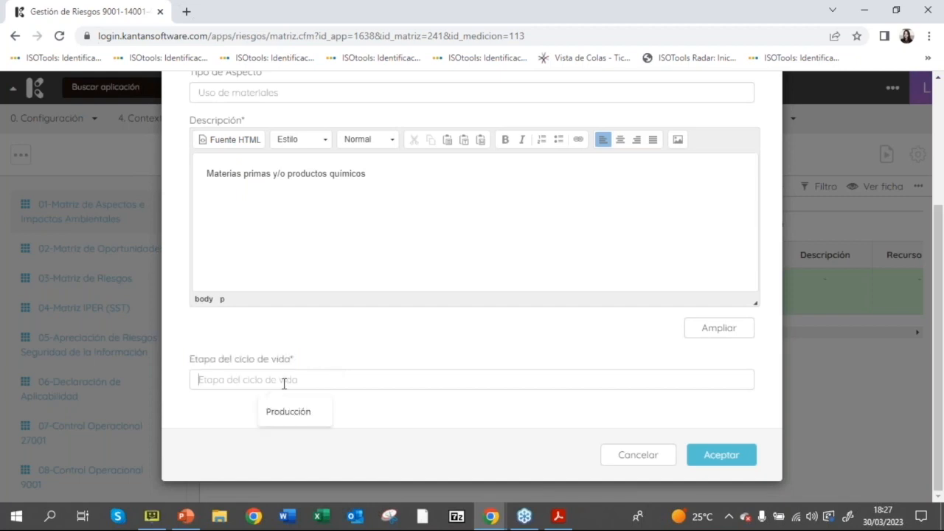
type("x")
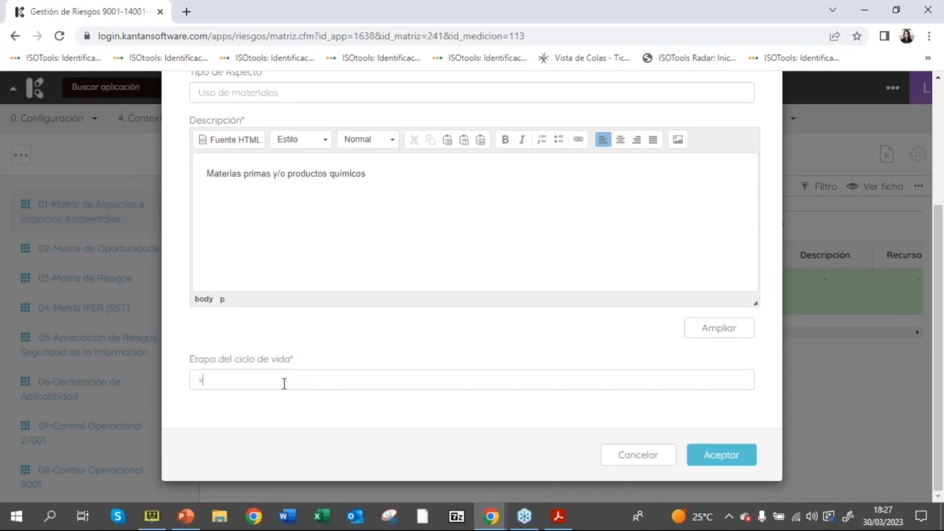
left_click(707, 459)
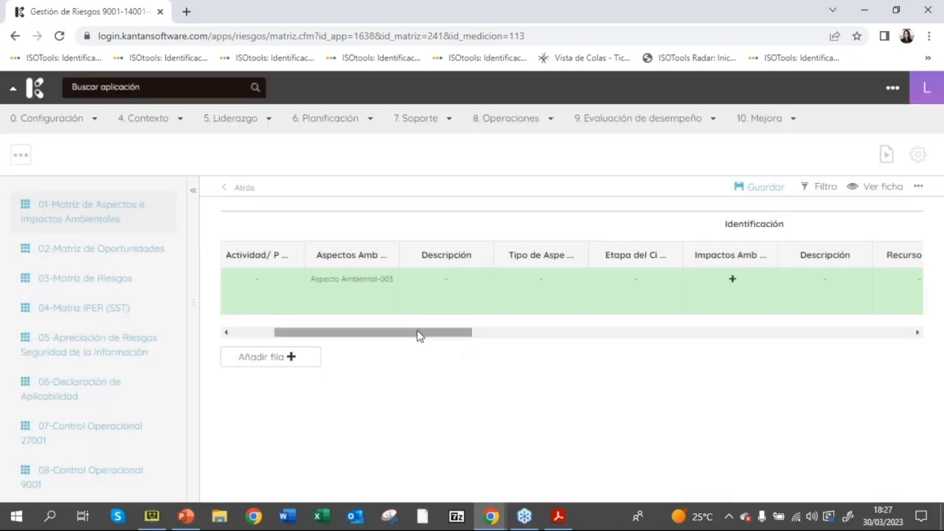
Step: Create a new environmental impact for the row with entity Sede principal and description "Contaminación de suelo"
left_click_drag(415, 336, 491, 346)
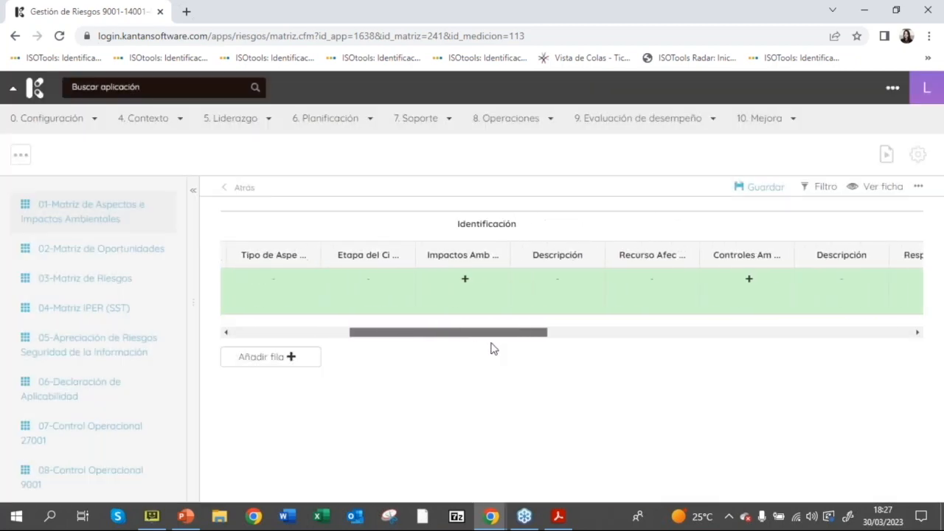
left_click(463, 280)
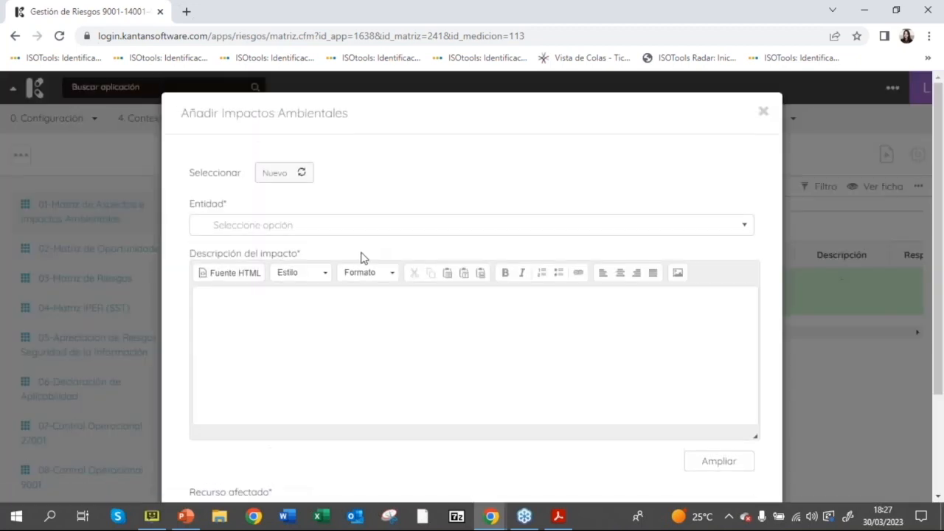
left_click(319, 225)
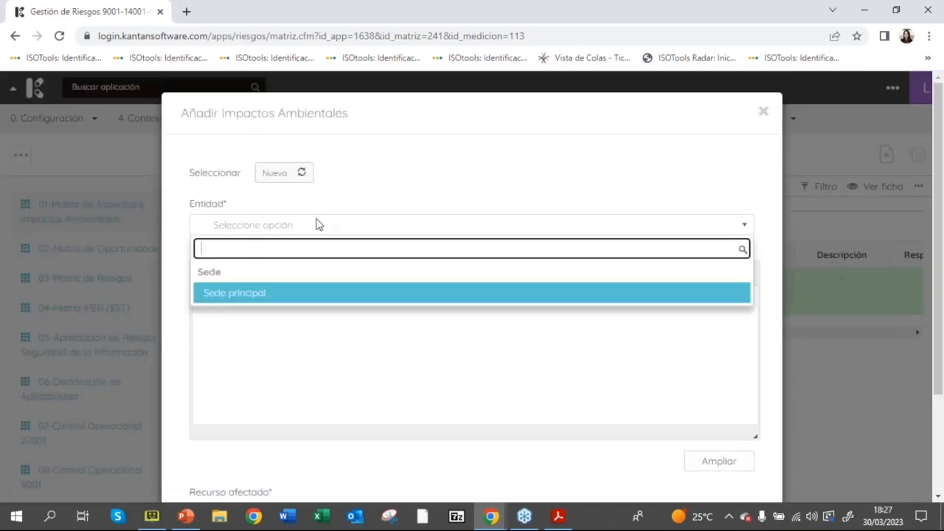
left_click(329, 294)
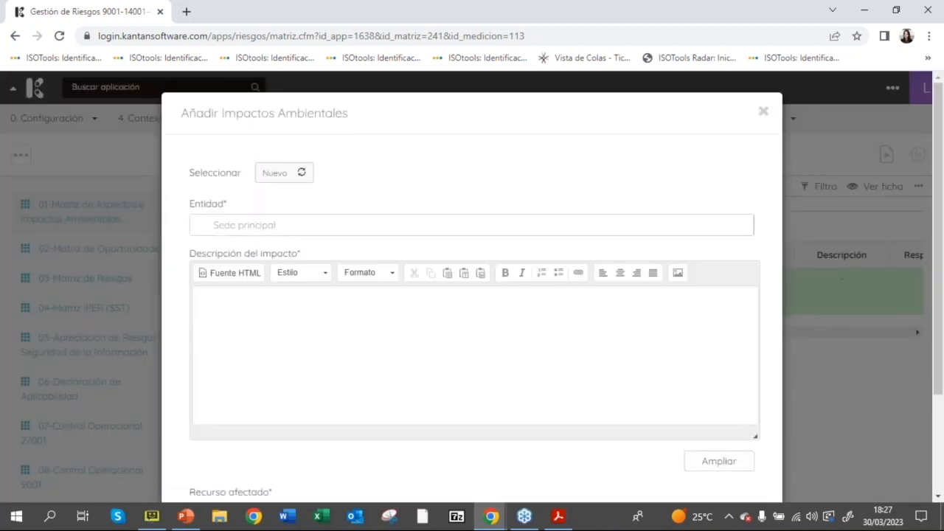
left_click(329, 335)
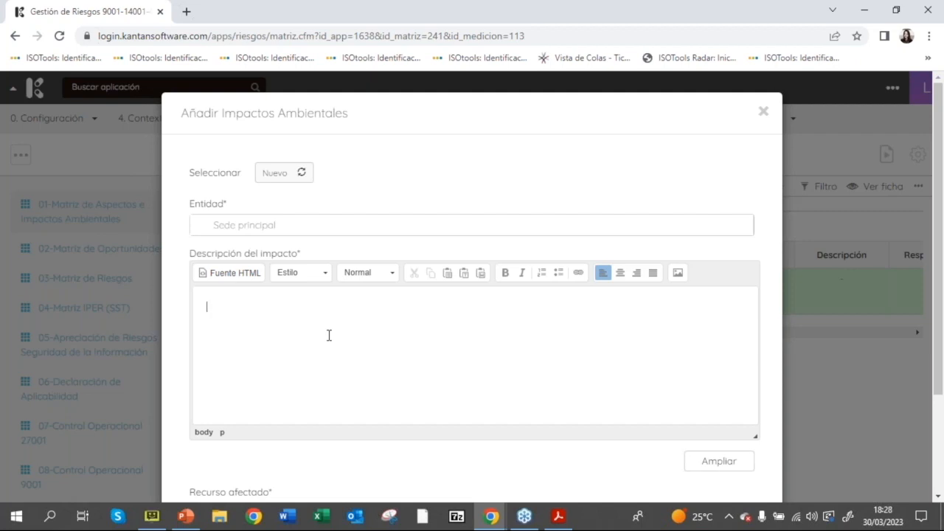
type("ontaminación de suelo")
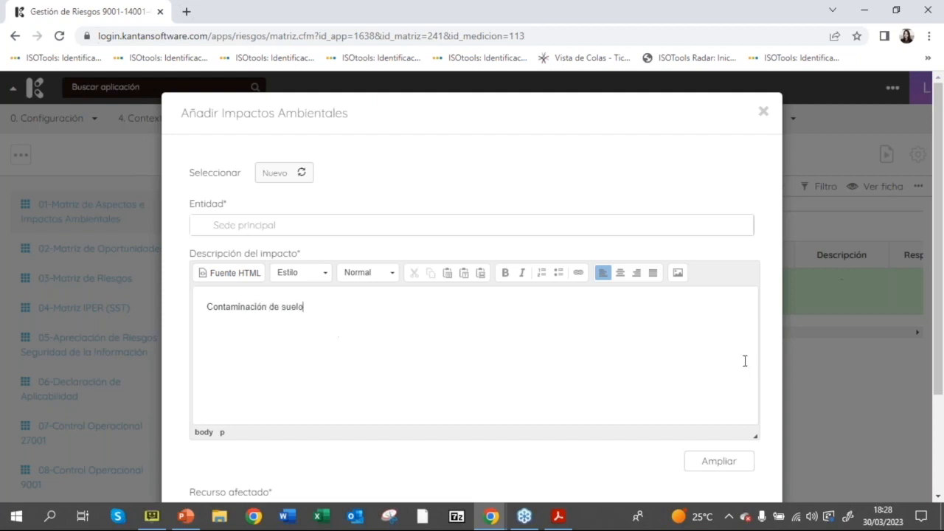
Step: Choose the affected resource for the new environmental impact and accept the record
scroll(940, 325, "down", 1)
scroll(940, 361, "down", 2)
left_click(342, 381)
left_click(310, 458)
left_click(721, 455)
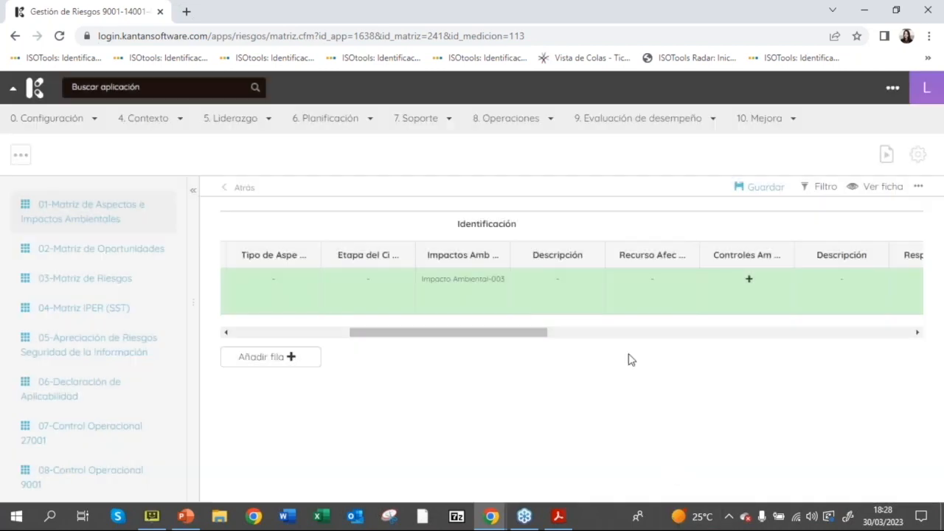
Step: Add an environmental control to the row from the existing records instead of creating a new one
left_click_drag(518, 334, 580, 339)
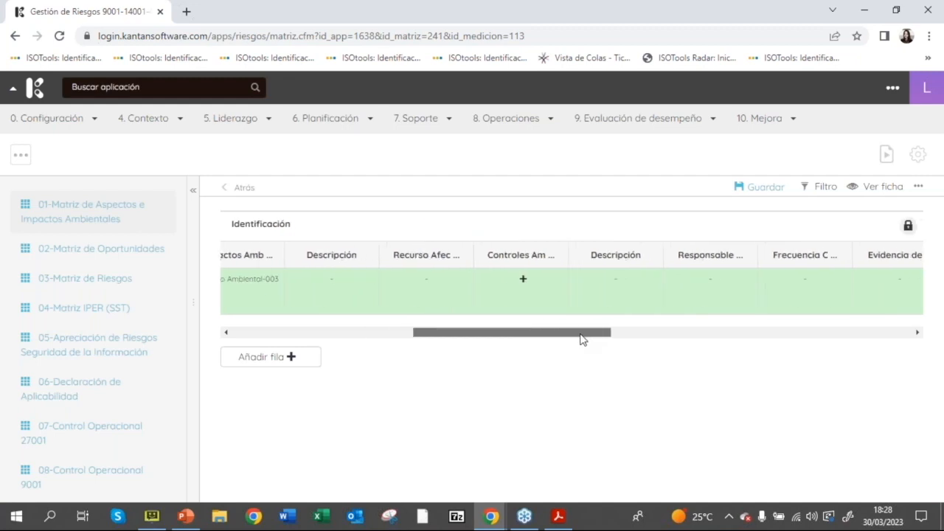
left_click(522, 281)
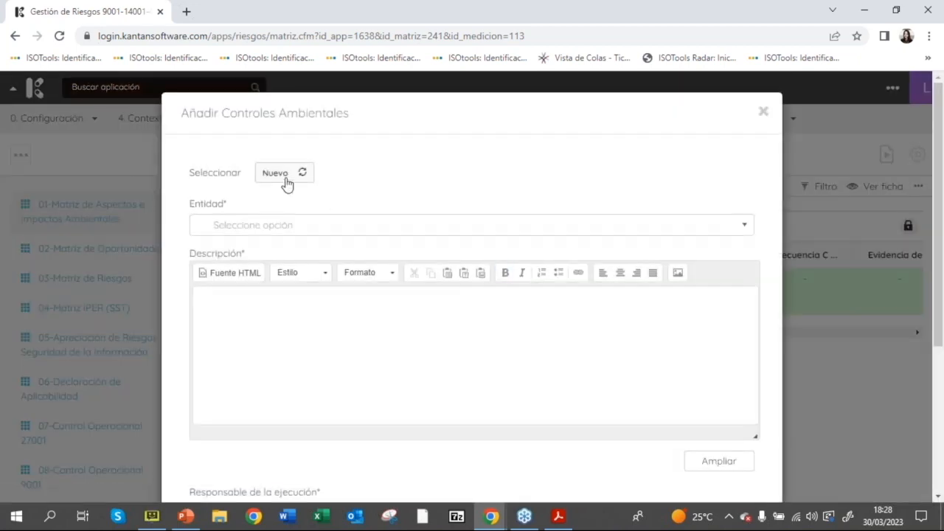
left_click(286, 179)
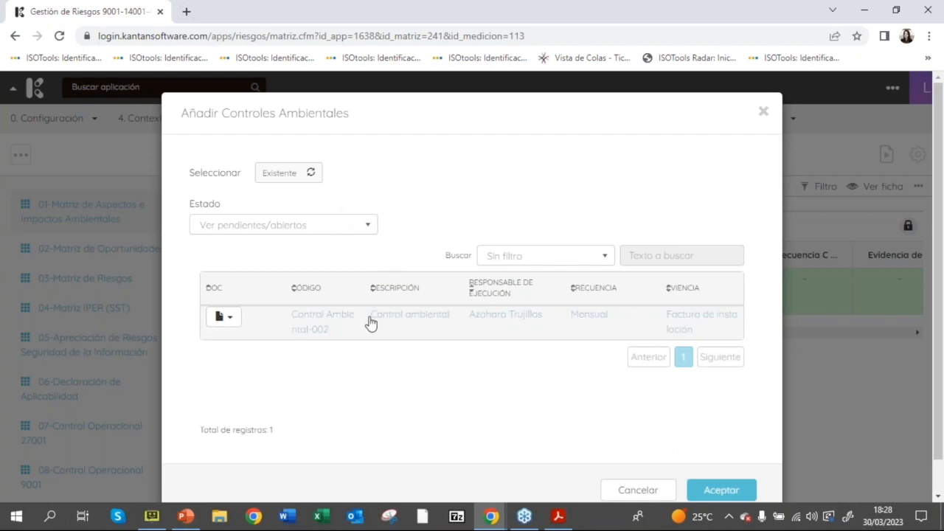
scroll(786, 438, "down", 1)
left_click(736, 460)
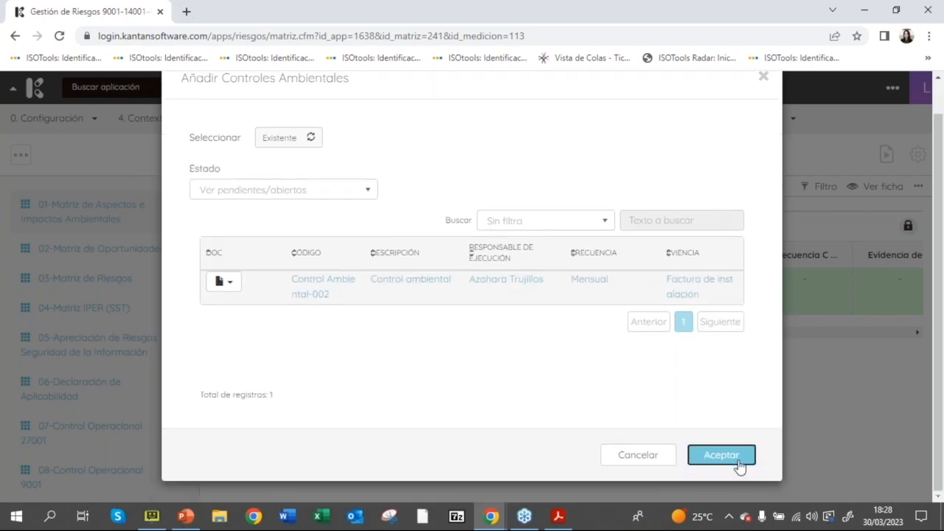
Step: In the row's significance evaluation, set Alcance to Puntual and Probabilidad to Baja
left_click_drag(590, 338, 730, 332)
left_click(527, 287)
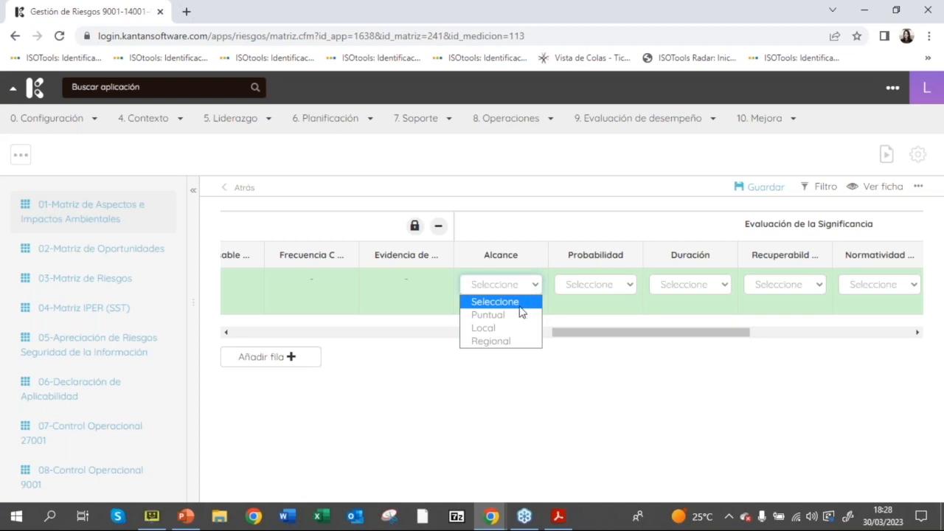
left_click(518, 317)
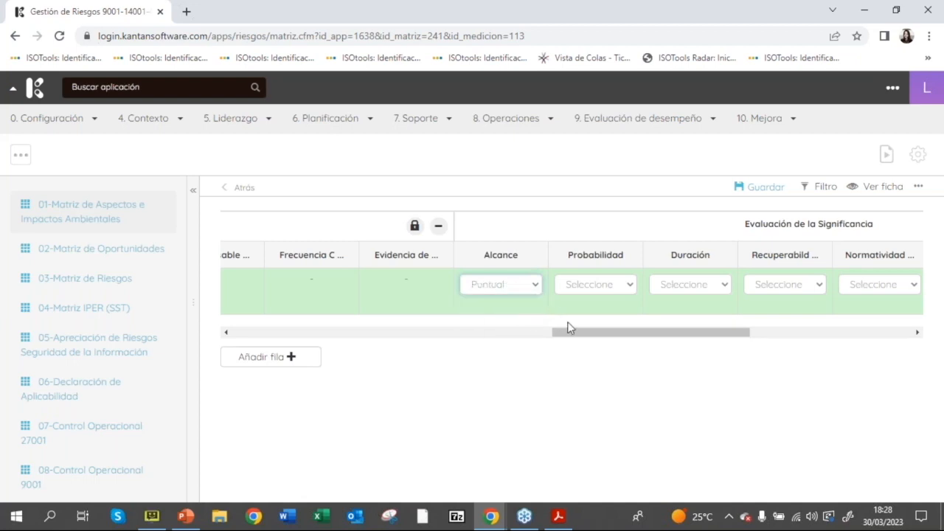
left_click(610, 286)
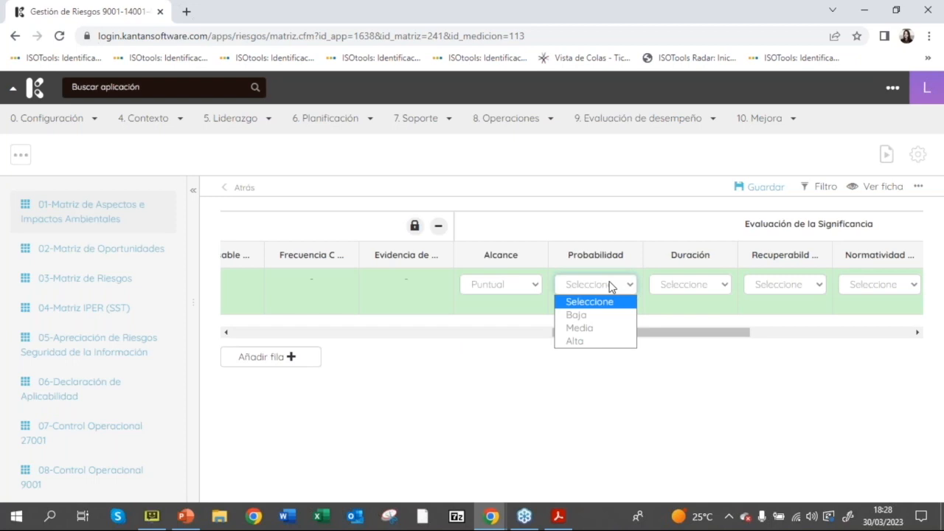
left_click(622, 319)
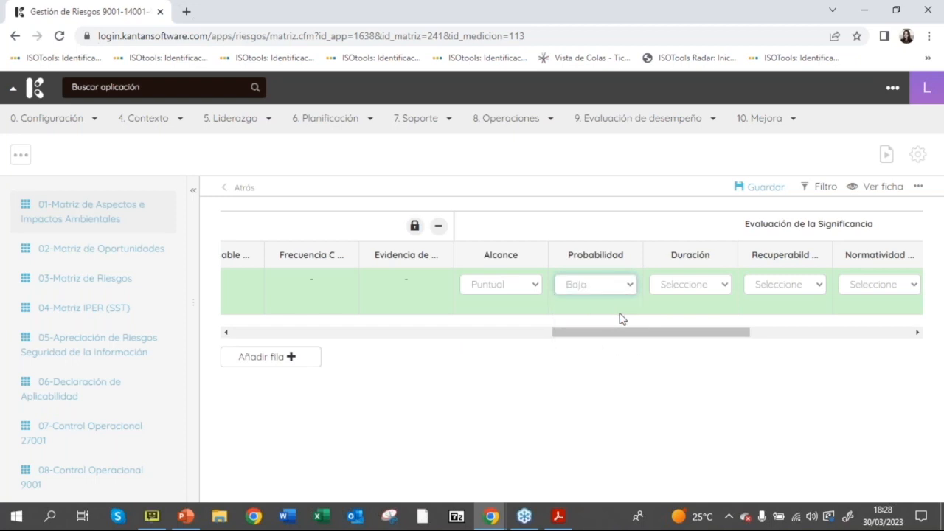
Step: Set the row's Duración to Temporal and its Recuperabilidad to Recuperable
left_click_drag(657, 333, 700, 335)
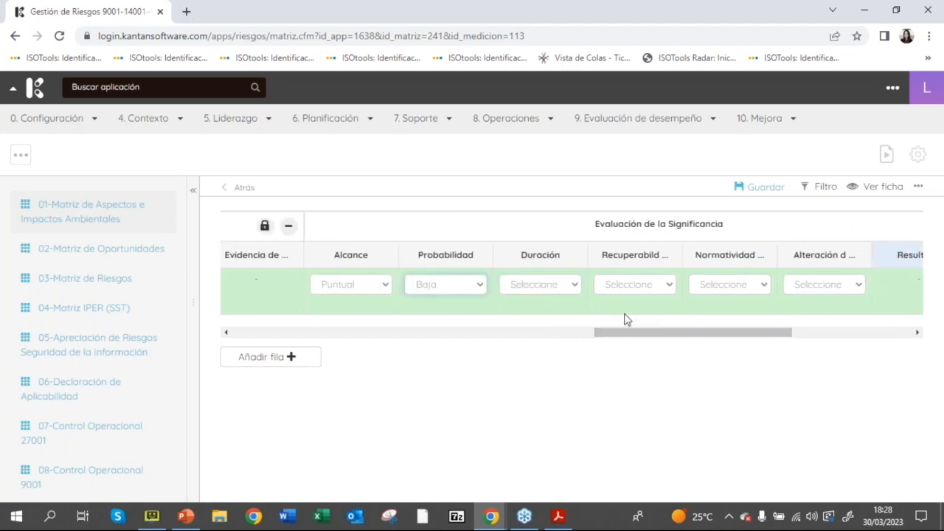
left_click(573, 285)
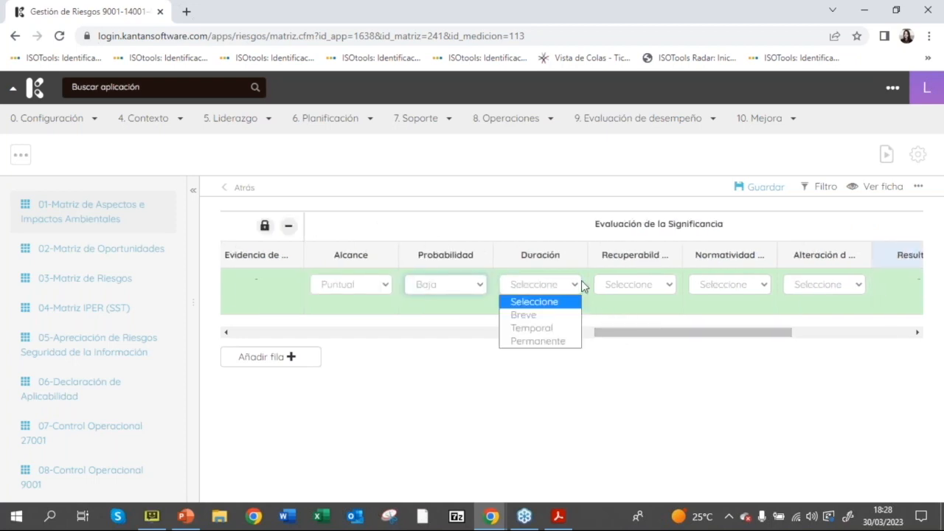
left_click(558, 327)
left_click(641, 283)
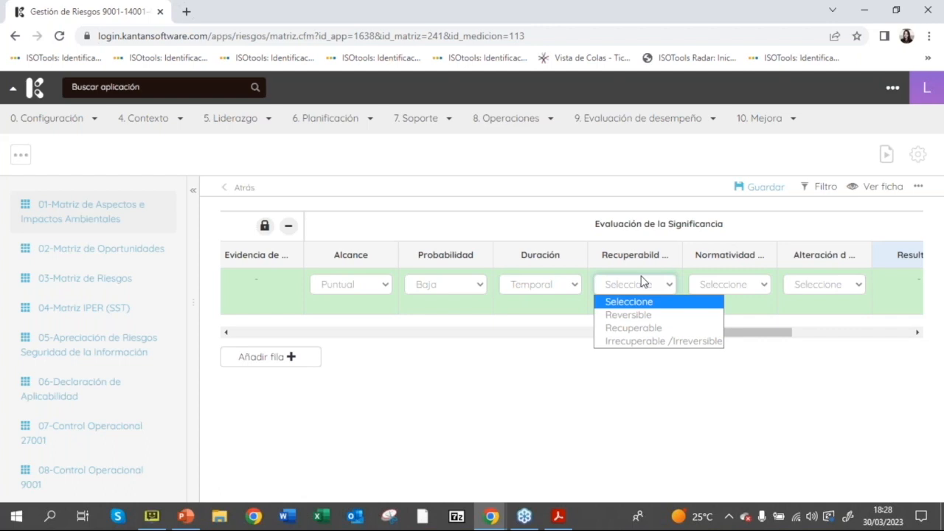
left_click(661, 330)
Step: Set Normatividad to "Tiene normatividad legal asociada" and Alteración to Moderada for the row, and save the matrix
left_click_drag(666, 332, 706, 337)
left_click(624, 286)
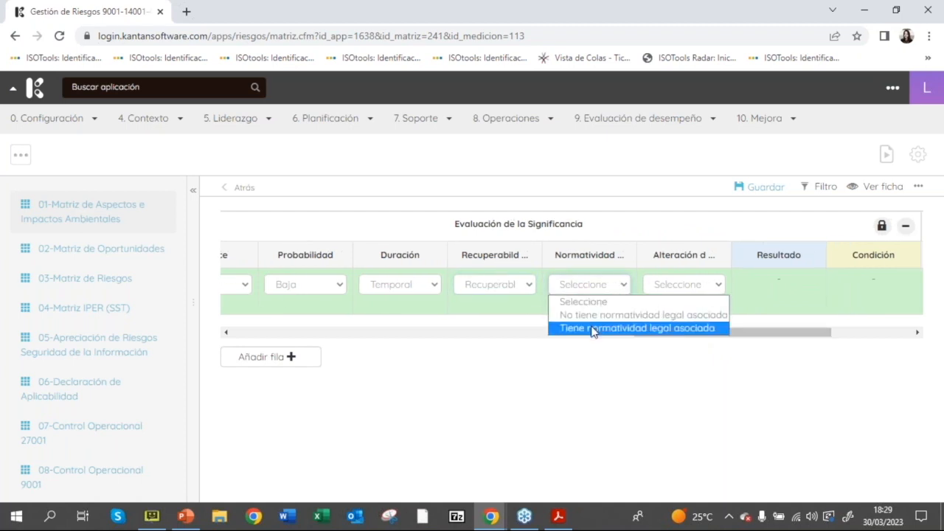
left_click(595, 329)
left_click(699, 283)
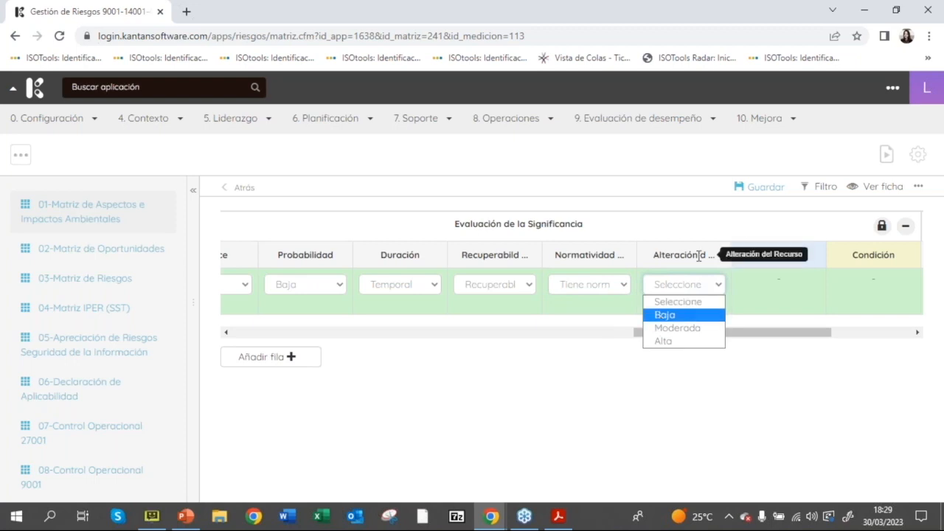
left_click(688, 328)
left_click_drag(696, 333, 767, 343)
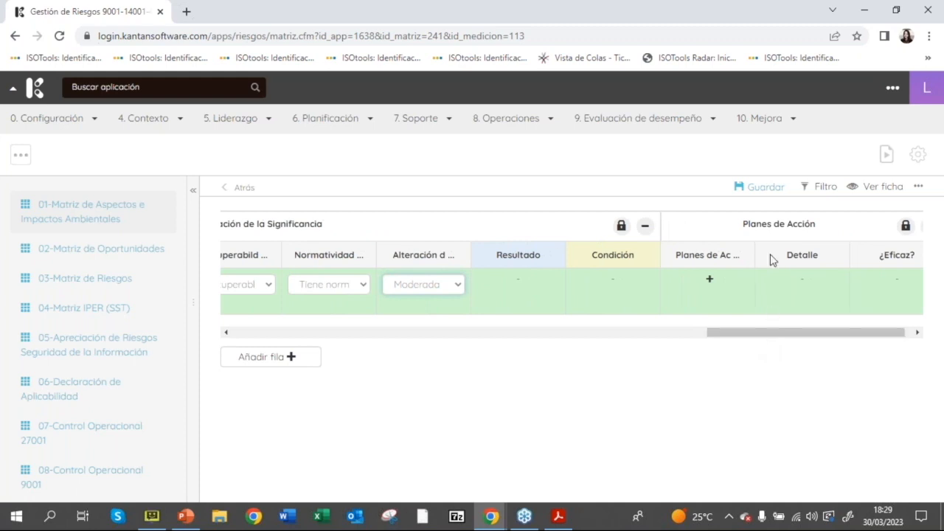
left_click(759, 187)
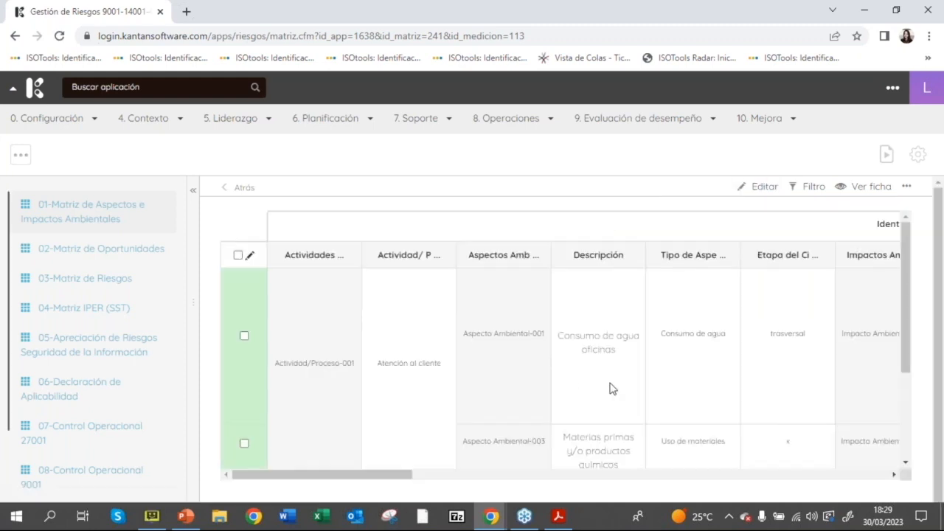
Step: Examine the saved matrix rows, including their significance results, conditions and action plans
left_click_drag(908, 292, 903, 377)
left_click_drag(376, 478, 462, 428)
left_click_drag(243, 293, 415, 320)
left_click_drag(418, 475, 775, 474)
left_click_drag(694, 294, 734, 299)
left_click(726, 307)
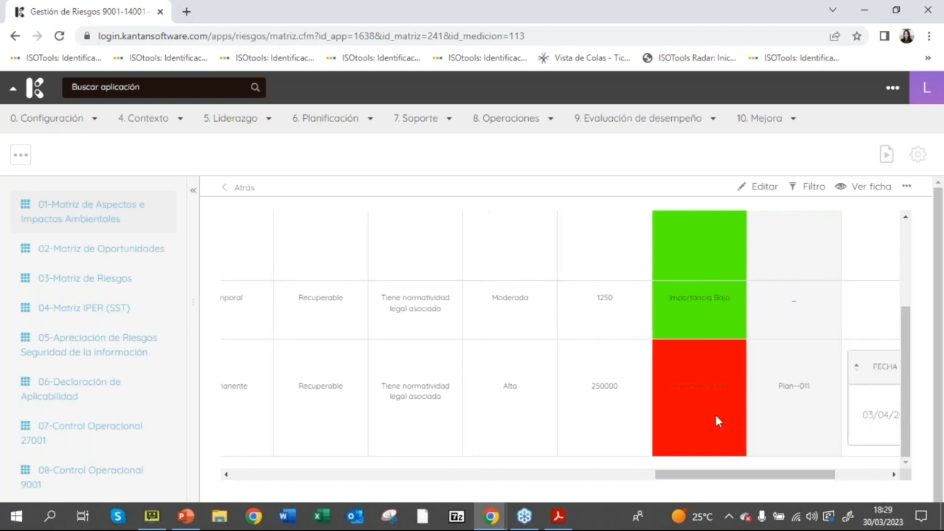
left_click_drag(754, 477, 791, 487)
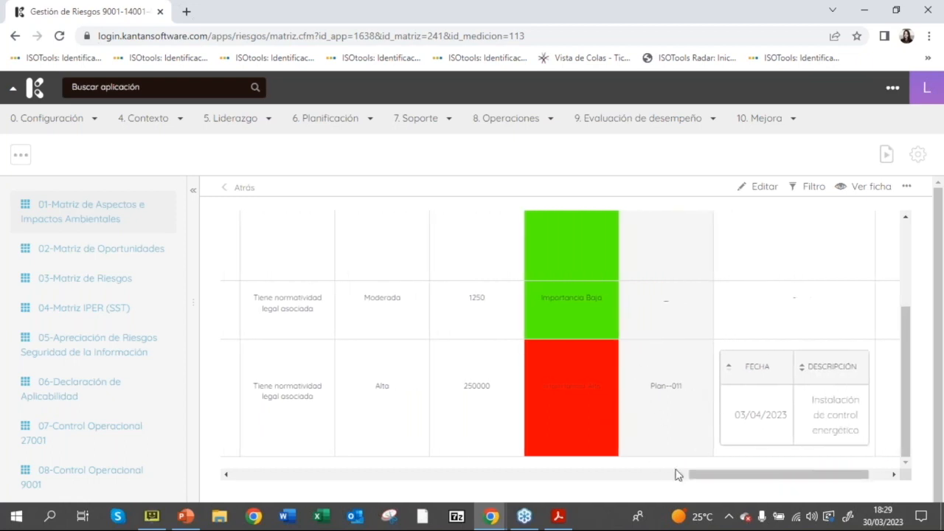
left_click_drag(749, 478, 792, 475)
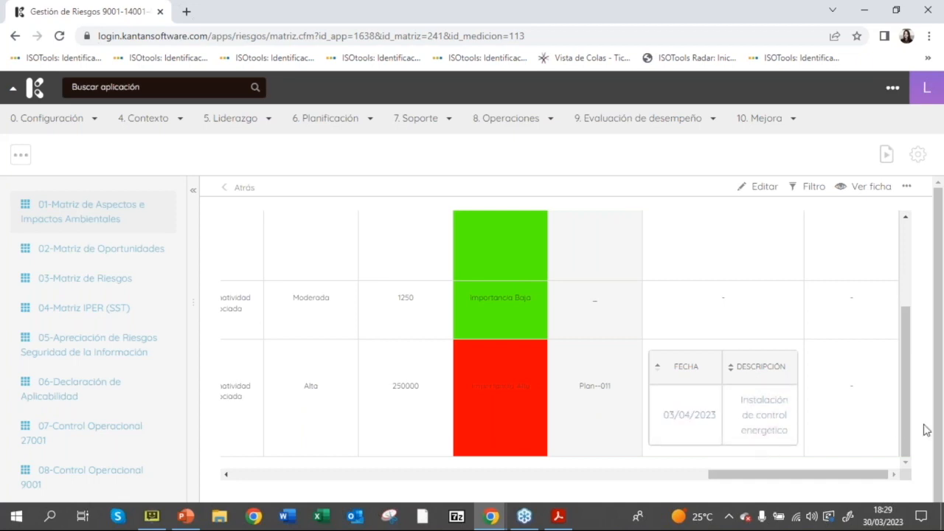
mouse_move(909, 435)
left_mouse_down()
mouse_move(931, 333)
mouse_move(924, 436)
left_mouse_up()
left_click_drag(857, 474, 343, 491)
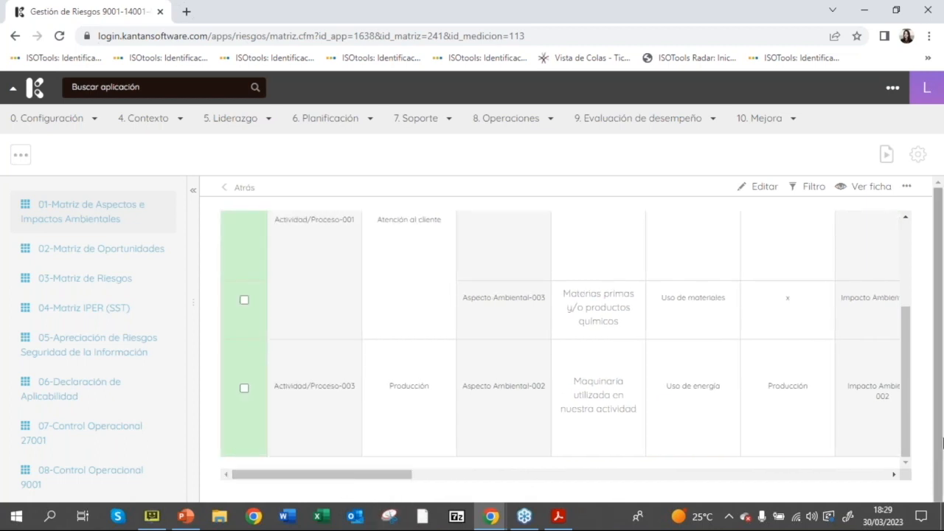
scroll(909, 335, "up", 5)
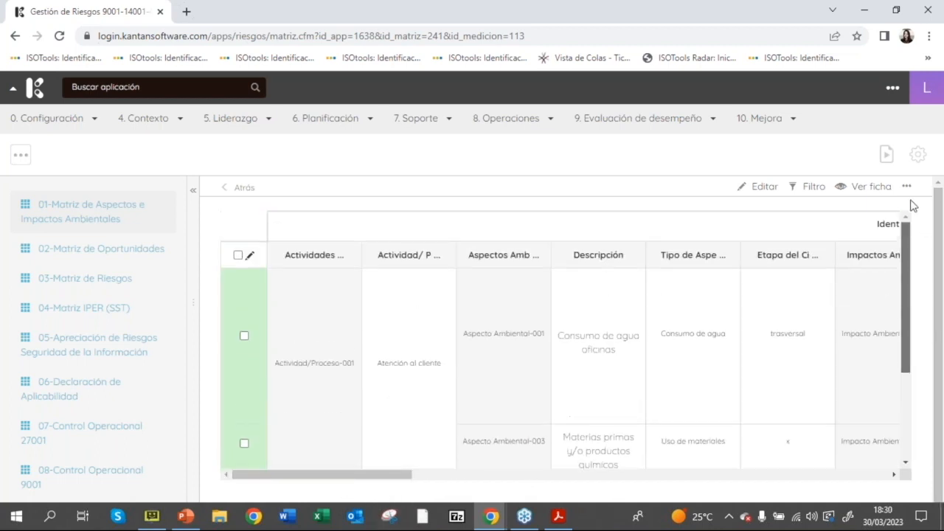
Step: Return to the evaluations list and put Evaluación de Aspectos e impactos Sony in review with the comment "Lista para su revisión"
left_click(246, 189)
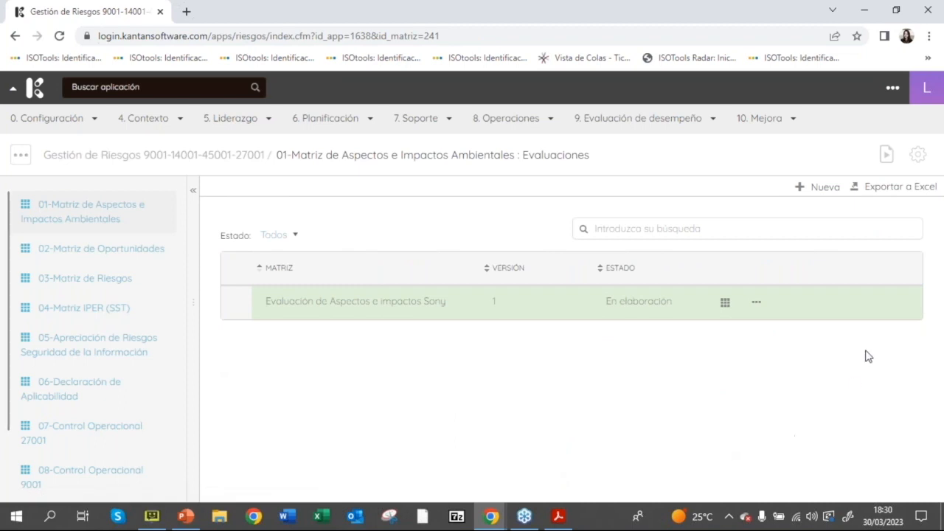
left_click(752, 302)
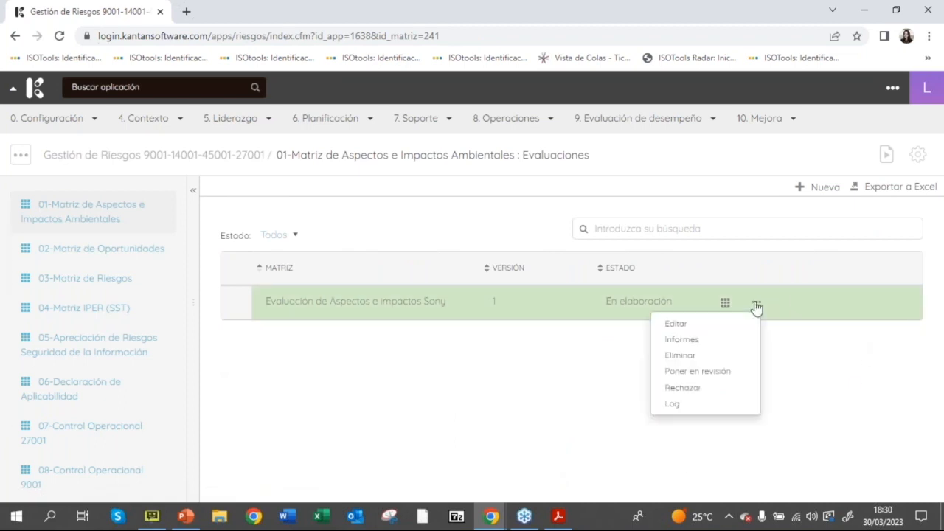
left_click(678, 372)
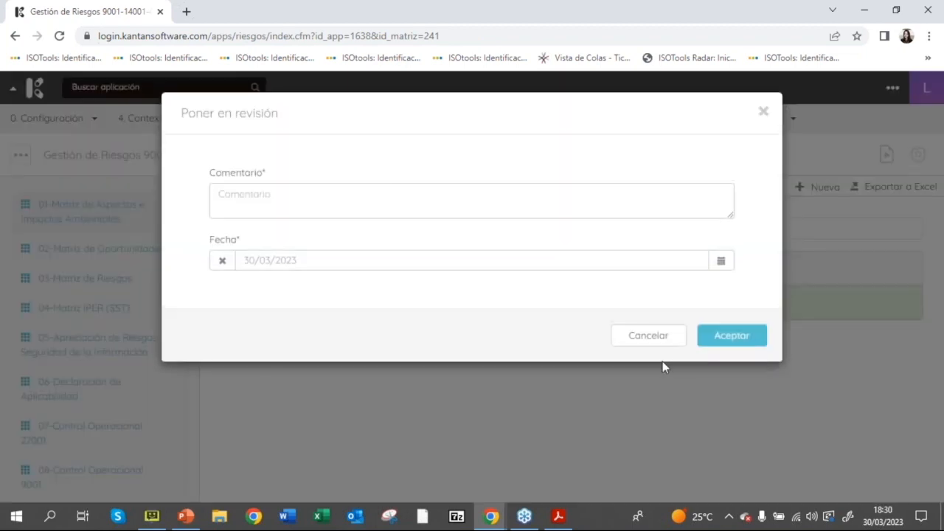
left_click(378, 198)
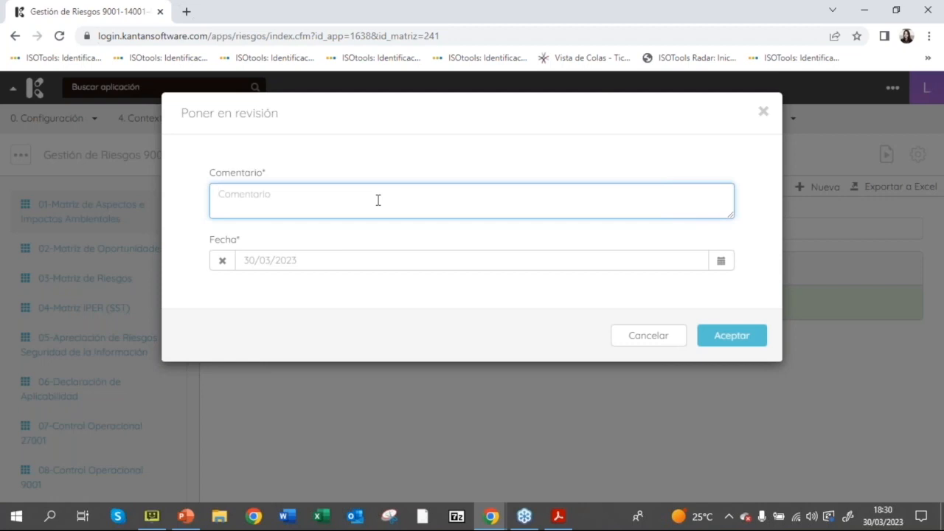
type("Lista para su revisión")
left_click(710, 341)
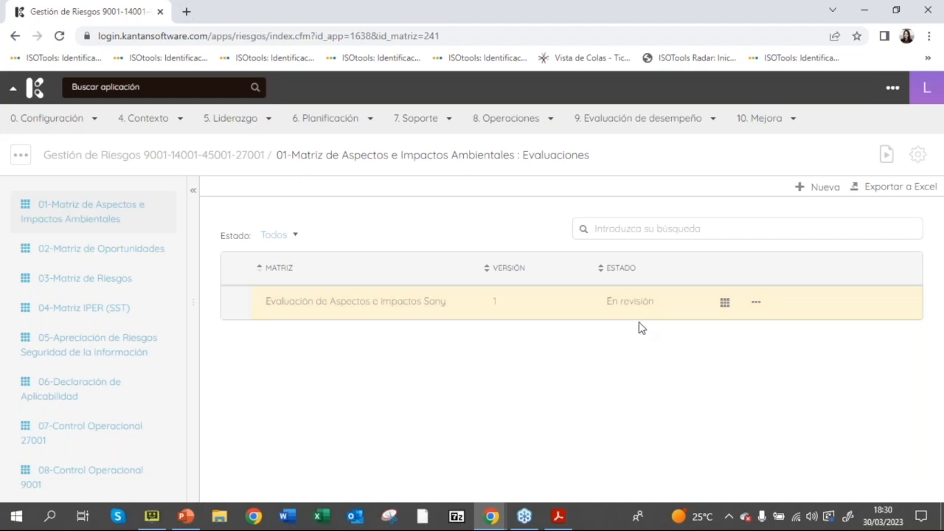
Step: Put Evaluación de Aspectos e impactos Sony in revisión 2 with a comment beginning "Listo para su"
left_click(758, 304)
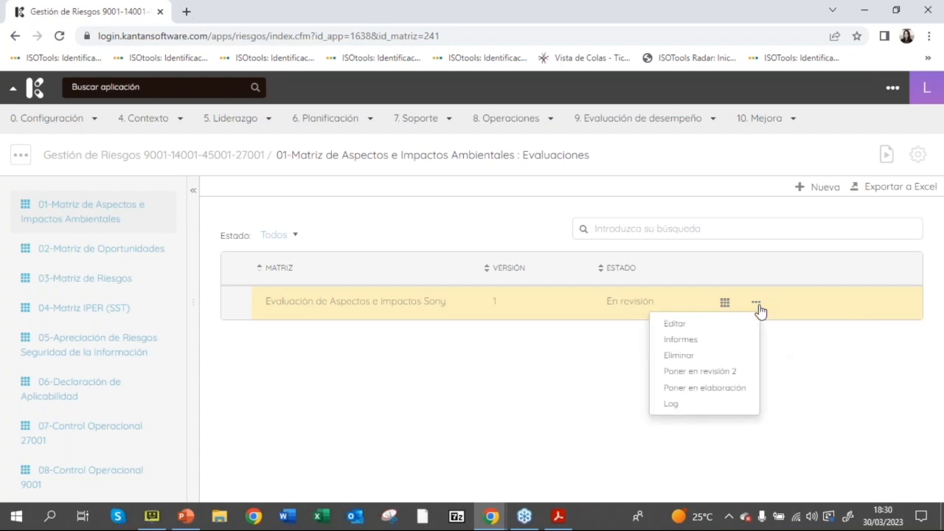
left_click(713, 373)
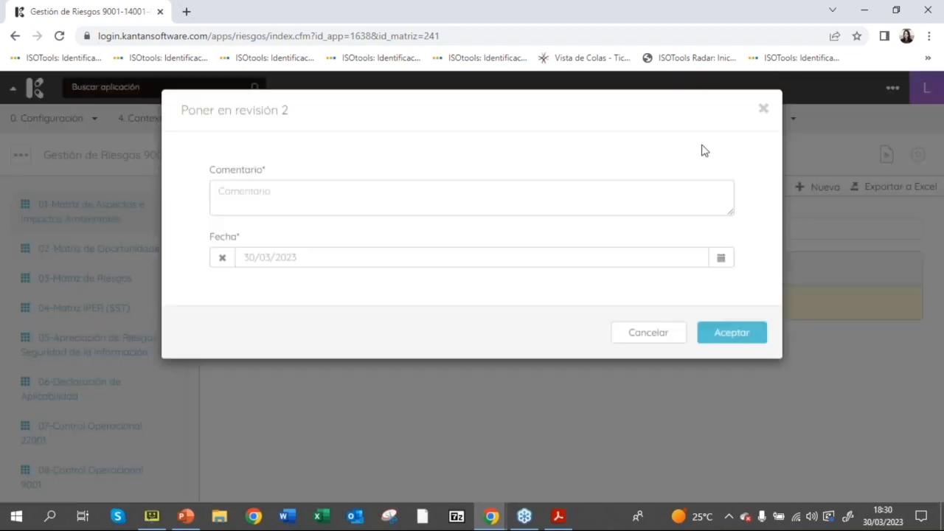
left_click(411, 191)
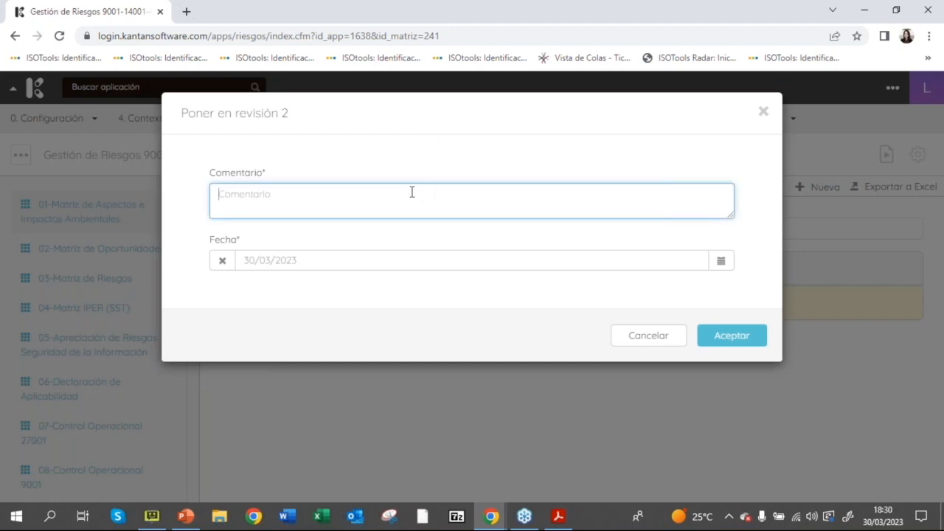
type("Listo para su revisión")
left_click(761, 341)
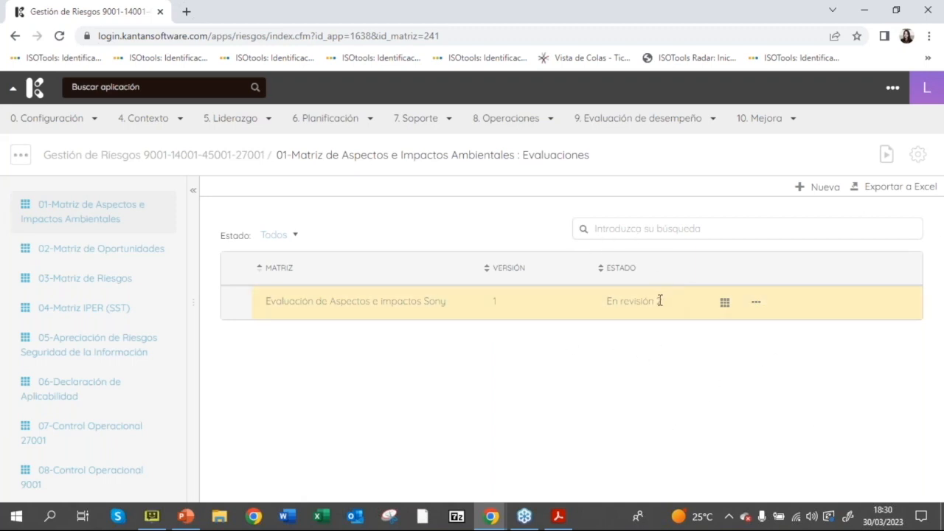
Step: Move Evaluación de Aspectos e impactos Sony to Vigente status with the comment "Ok, Vigente"
left_click(758, 304)
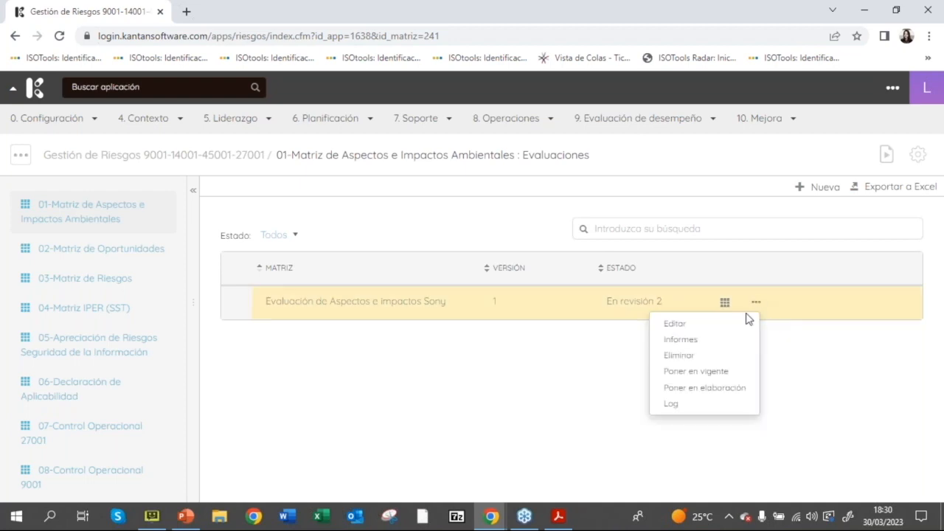
left_click(689, 377)
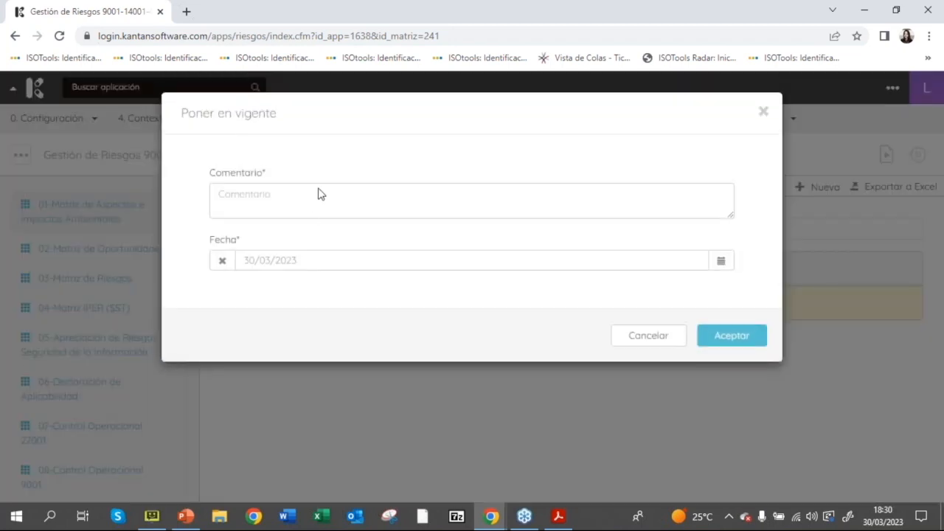
left_click(310, 202)
type("Ok, Vigente")
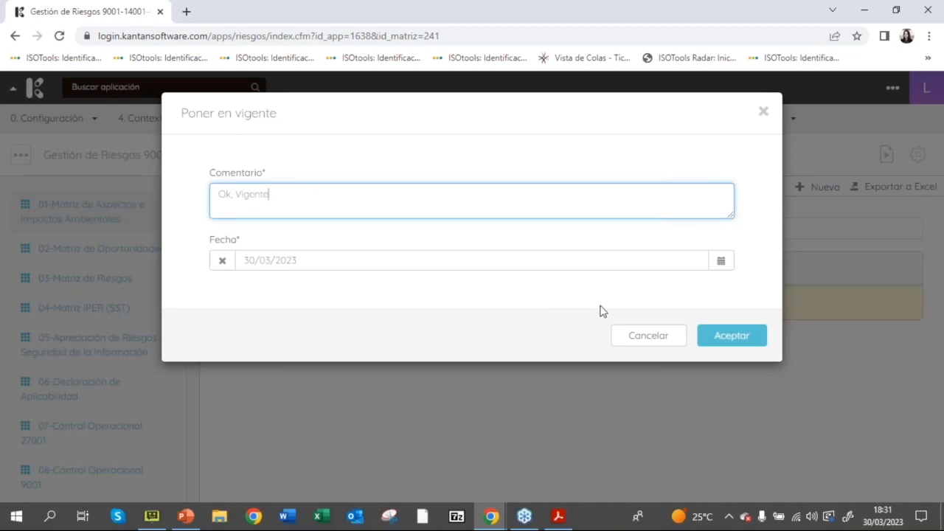
left_click(718, 337)
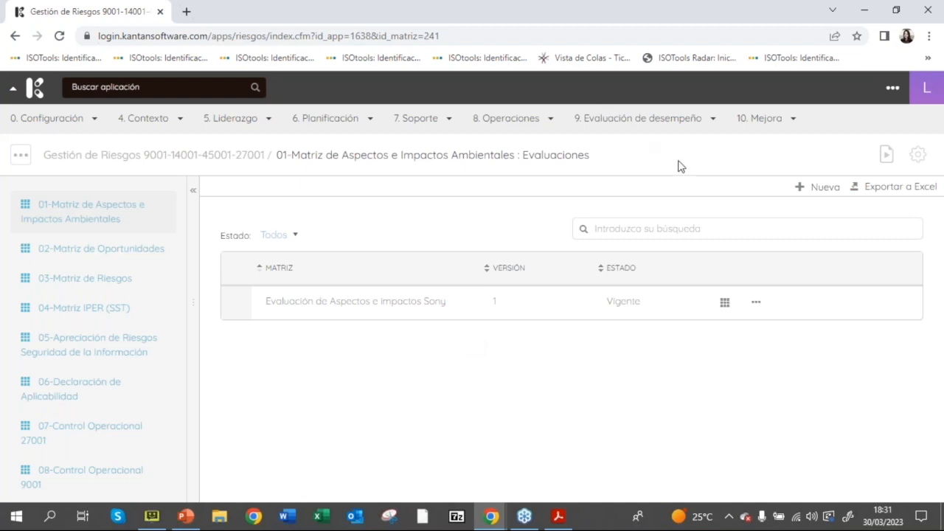
Step: Create a new version of the evaluation named "Evaluación de Aspectos e impactos Sony 2023", copying the data from the previous version
left_click(755, 302)
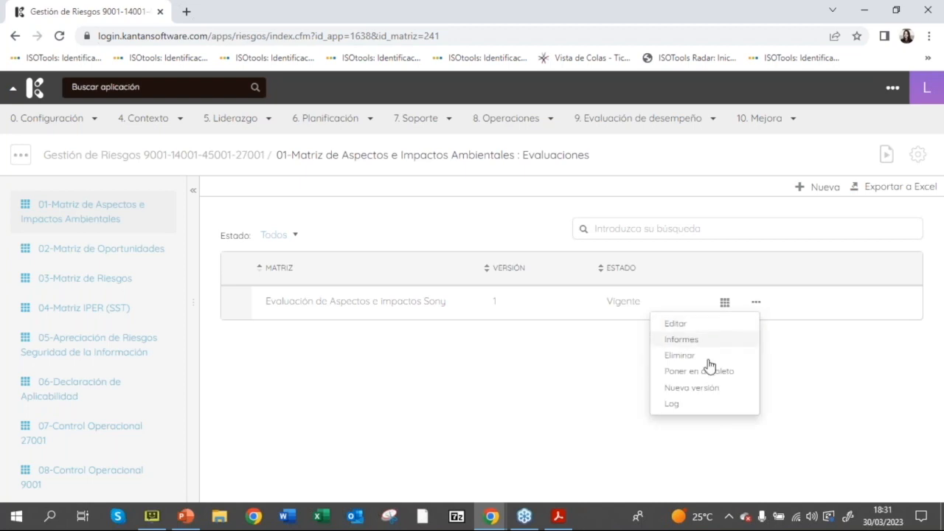
left_click(691, 387)
left_click(514, 277)
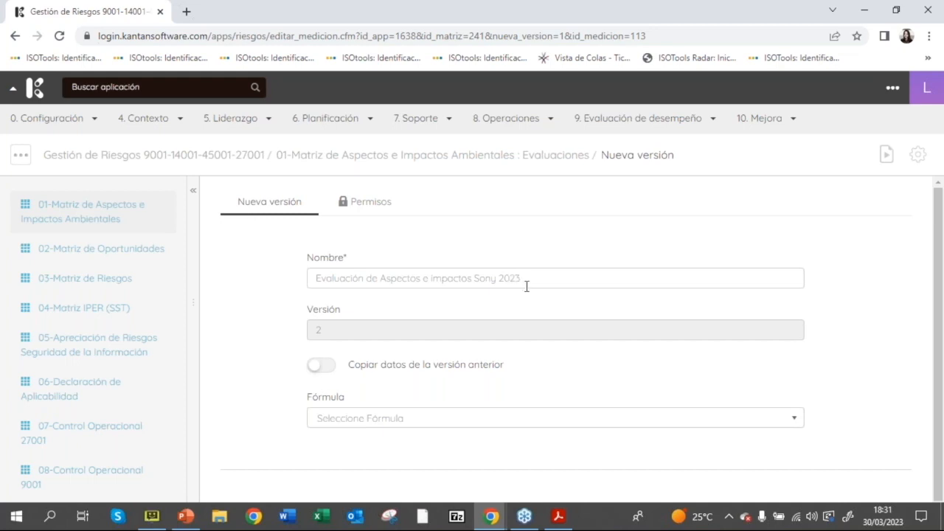
scroll(394, 330, "down", 1)
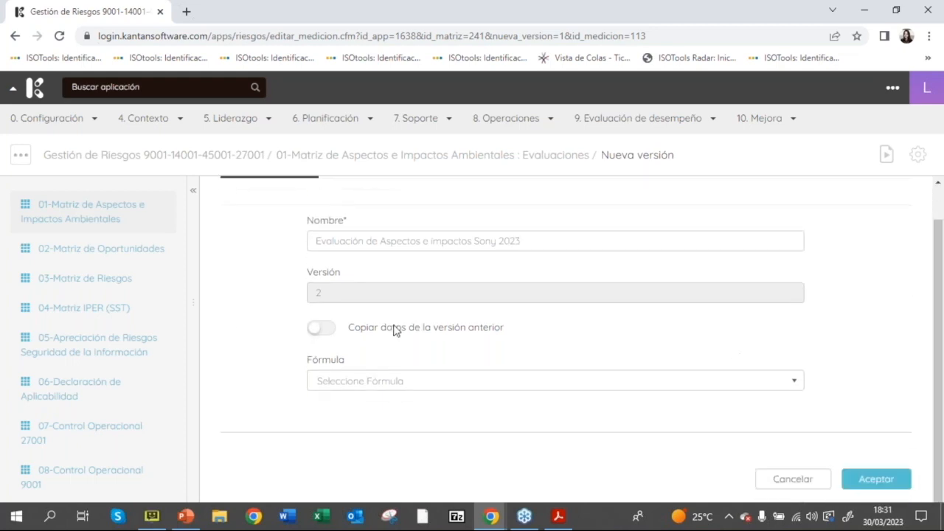
left_click(319, 329)
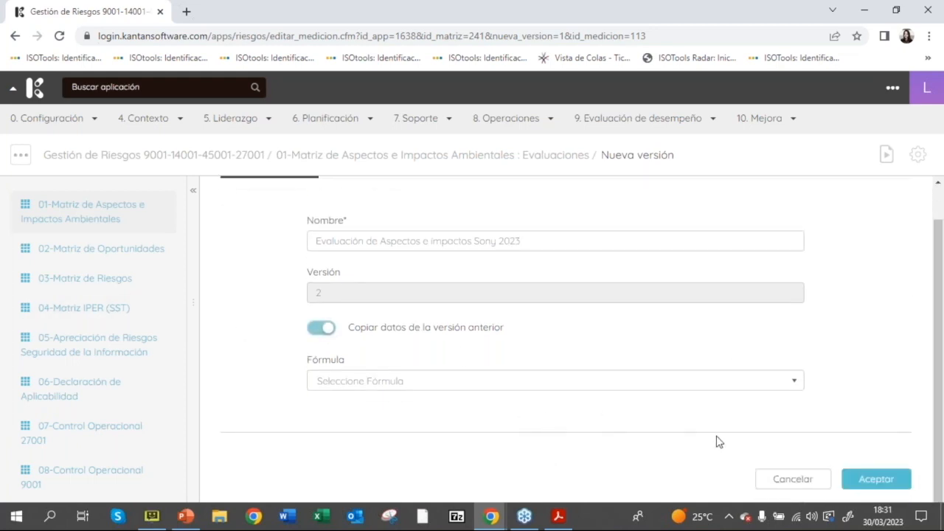
left_click(861, 481)
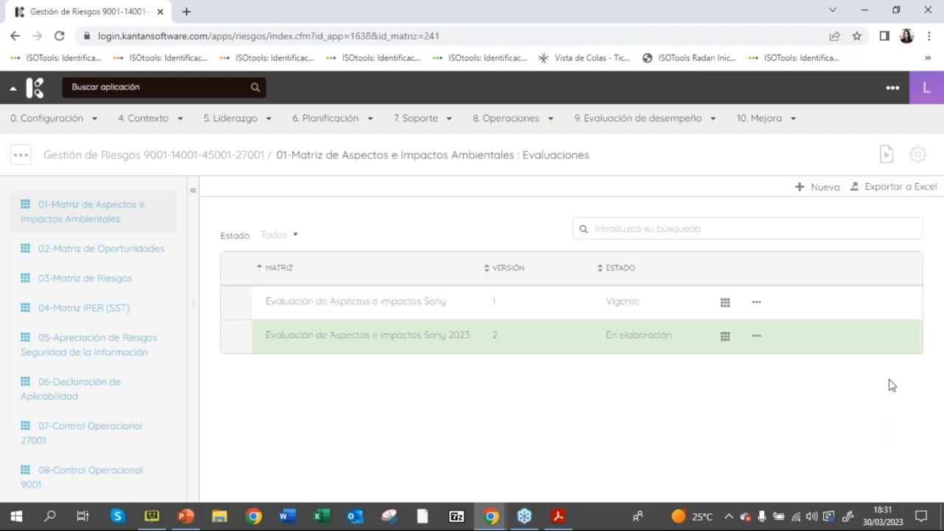
Step: Open the matrix of Evaluación de Aspectos e impactos Sony 2023 and examine its version, status and copied rows
left_click_drag(263, 341, 511, 343)
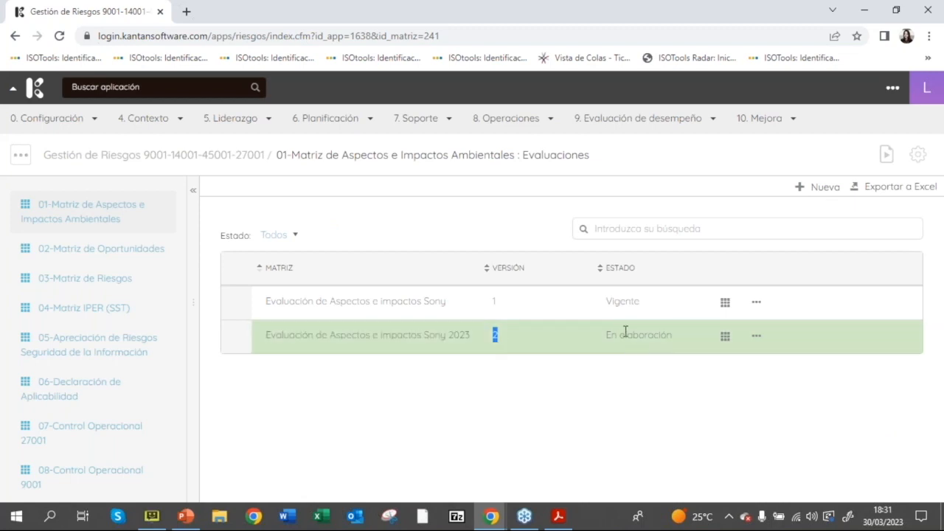
left_click_drag(607, 336, 669, 351)
left_click(682, 343)
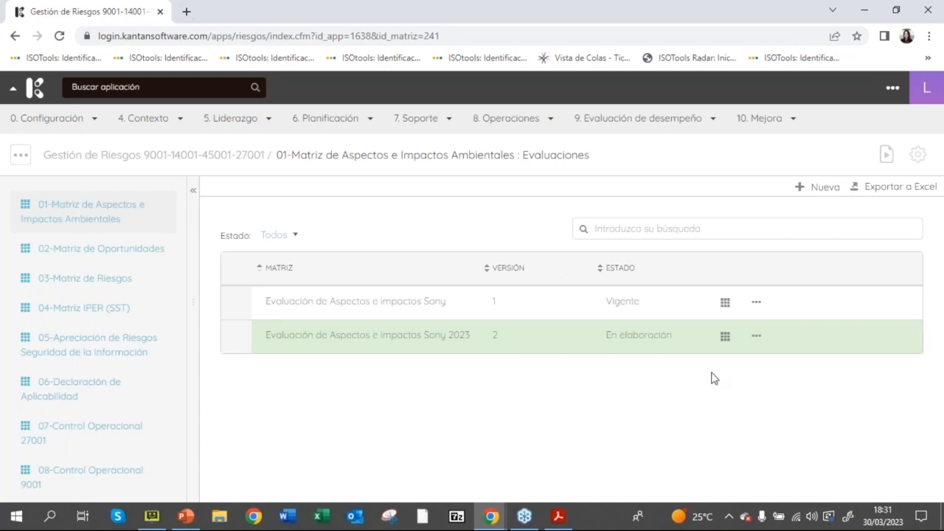
left_click(726, 341)
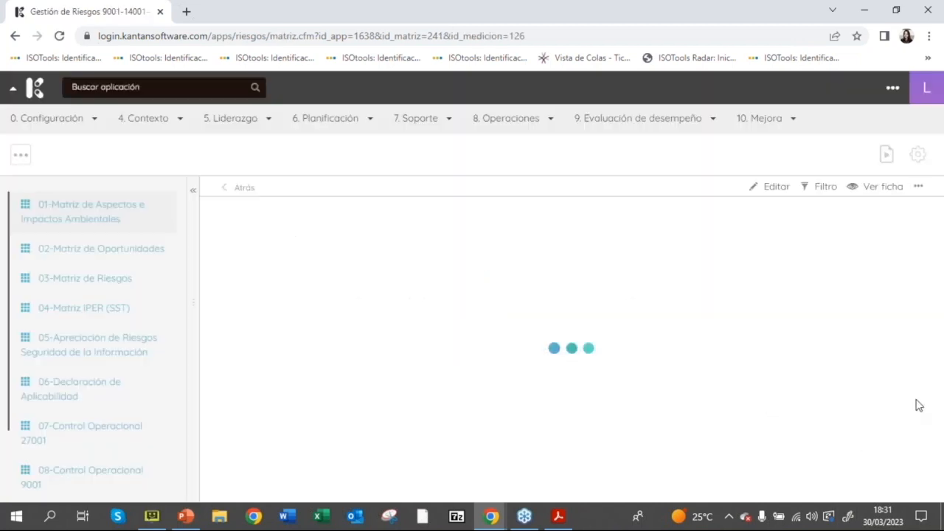
left_click_drag(907, 269, 906, 326)
scroll(918, 289, "up", 3)
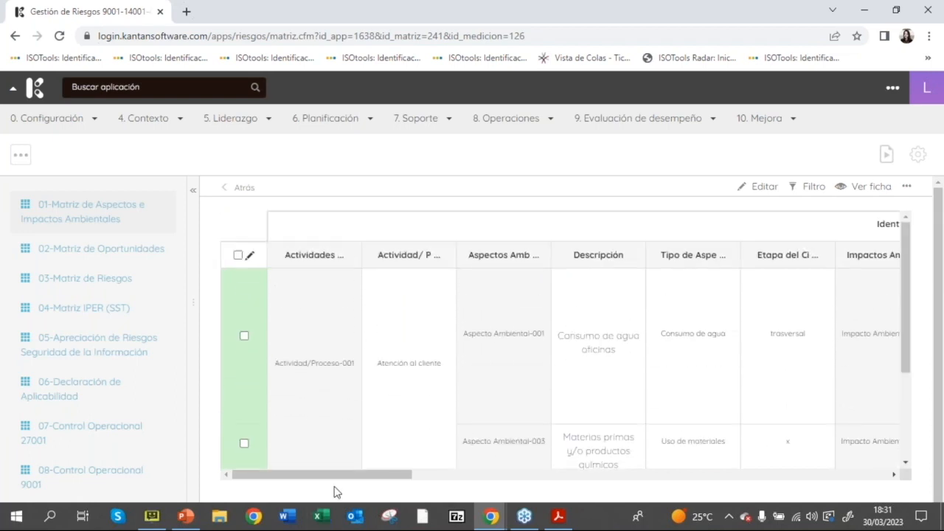
left_click_drag(336, 475, 295, 500)
left_click_drag(569, 337, 625, 359)
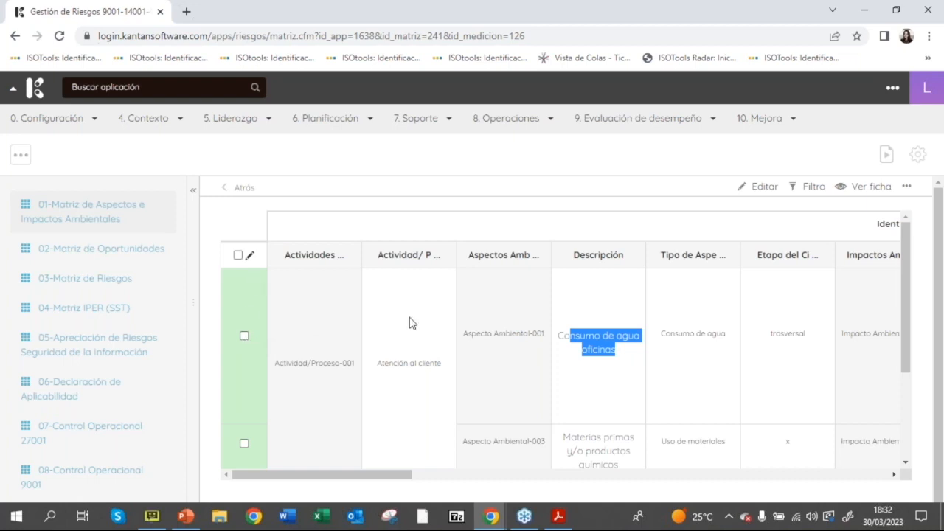
left_click_drag(910, 310, 942, 306)
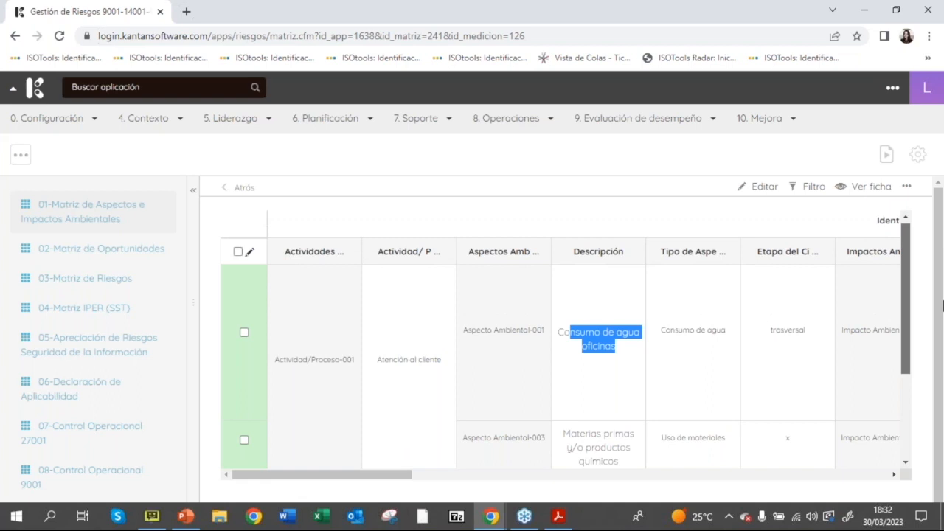
Step: In the Materias primas y/o productos químicos row, set Probabilidad to Media and Duración to Permanente, and save the matrix
scroll(652, 386, "down", 2)
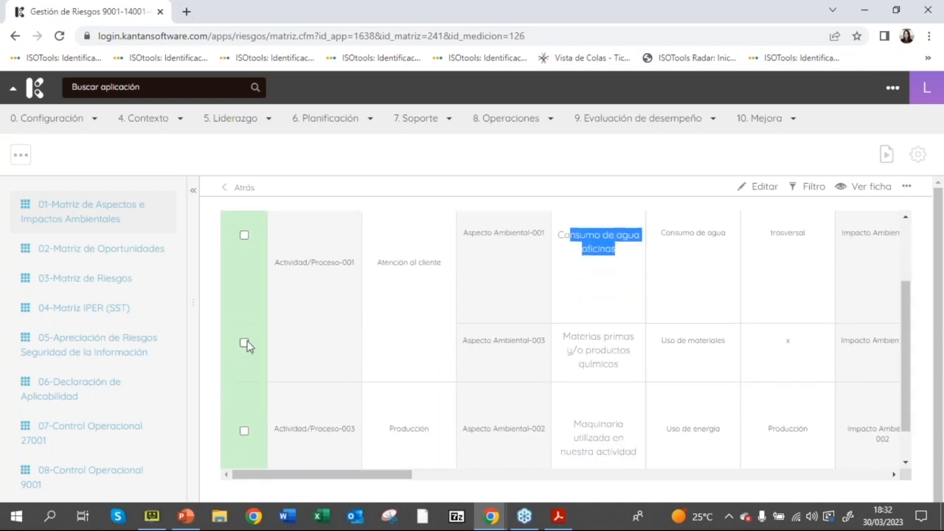
left_click(759, 186)
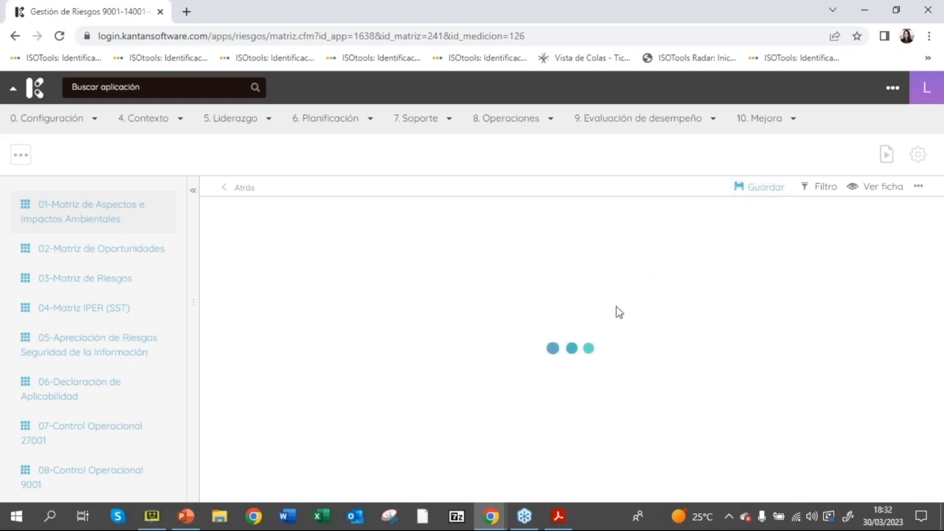
left_click_drag(374, 394, 757, 402)
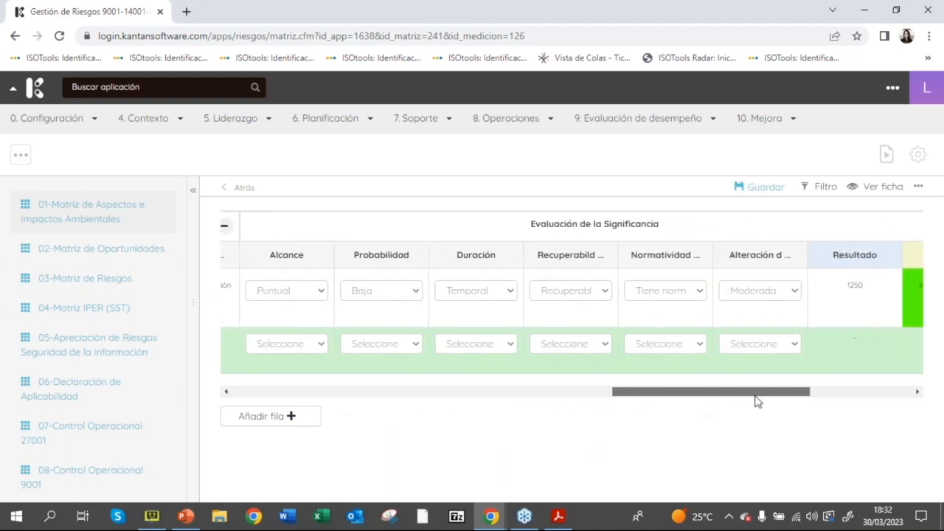
left_click(364, 292)
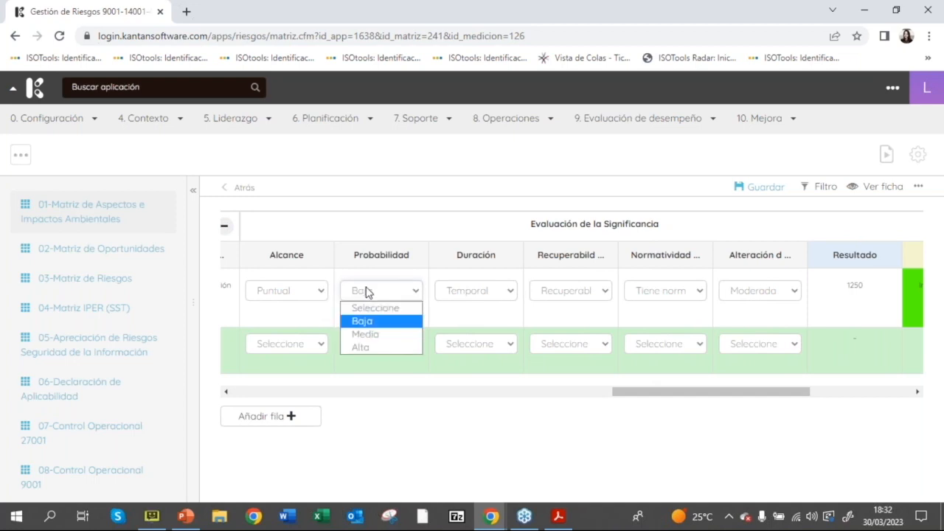
left_click(368, 333)
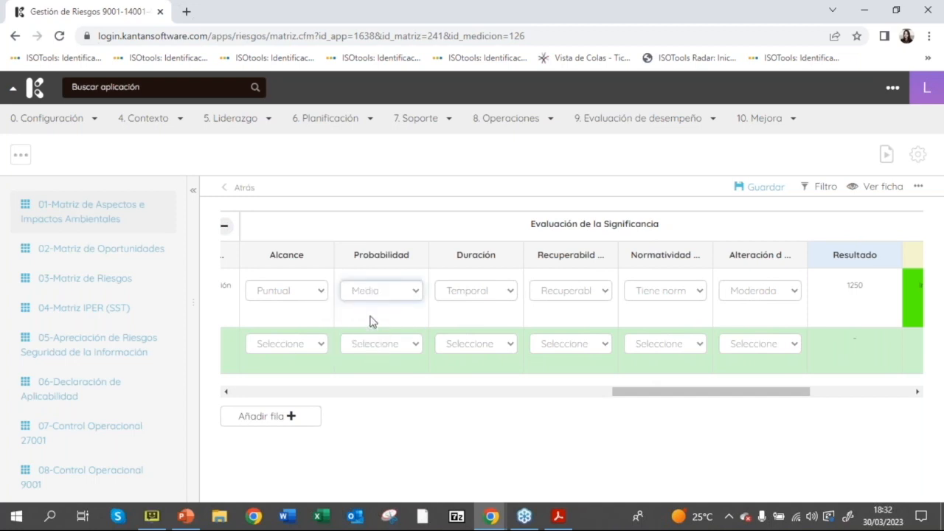
left_click(487, 295)
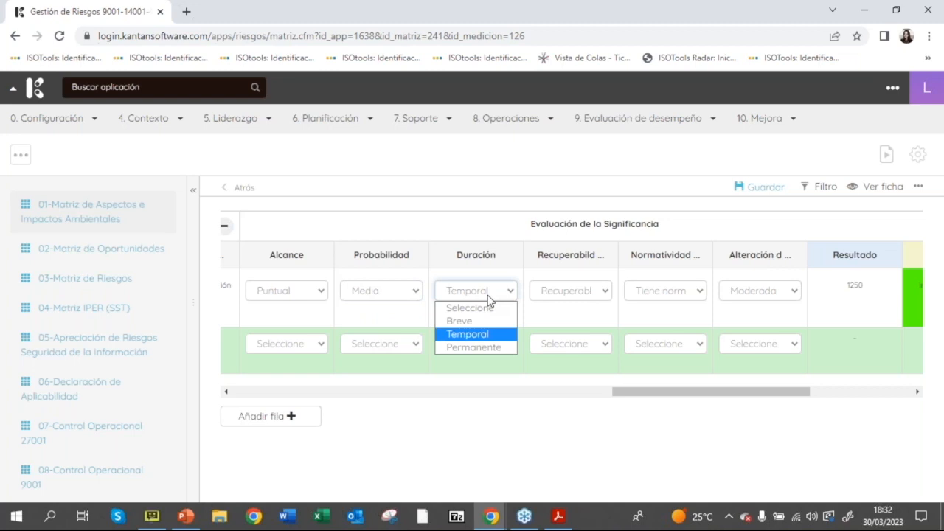
left_click(480, 348)
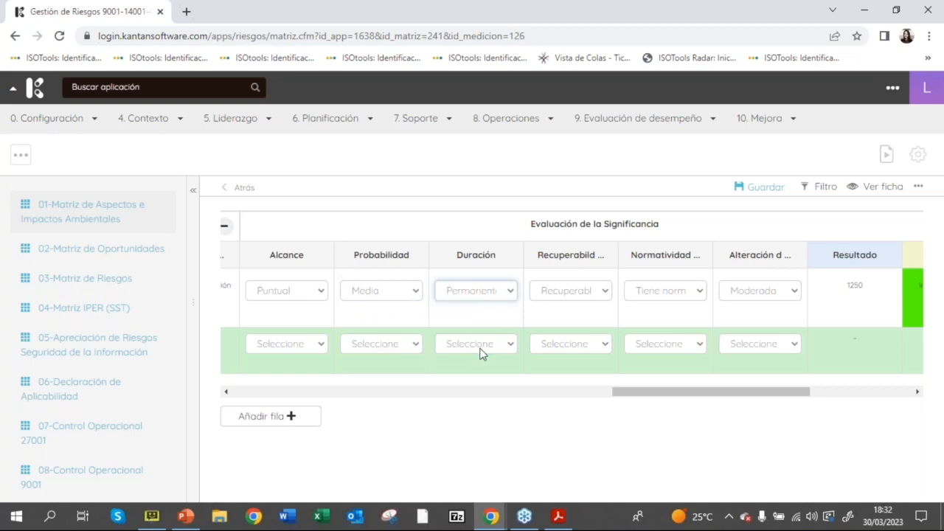
left_click_drag(665, 393, 706, 400)
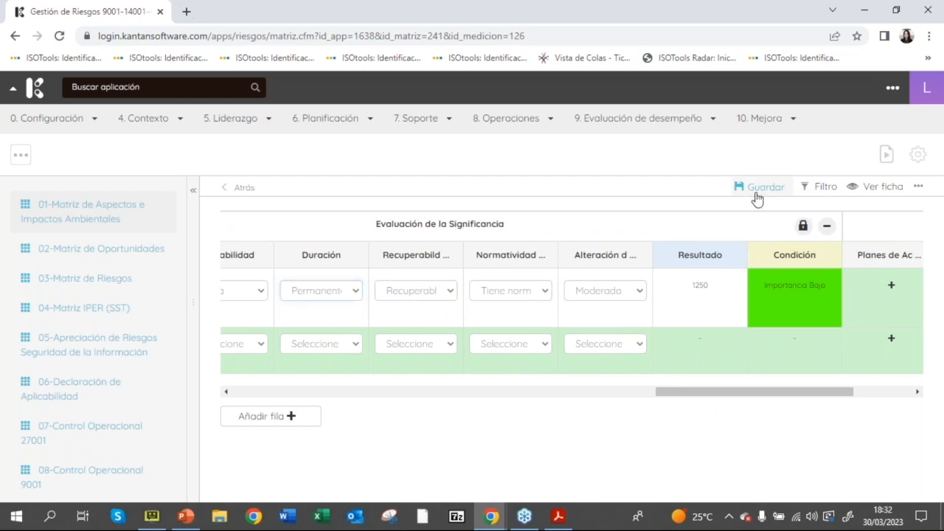
left_click(754, 190)
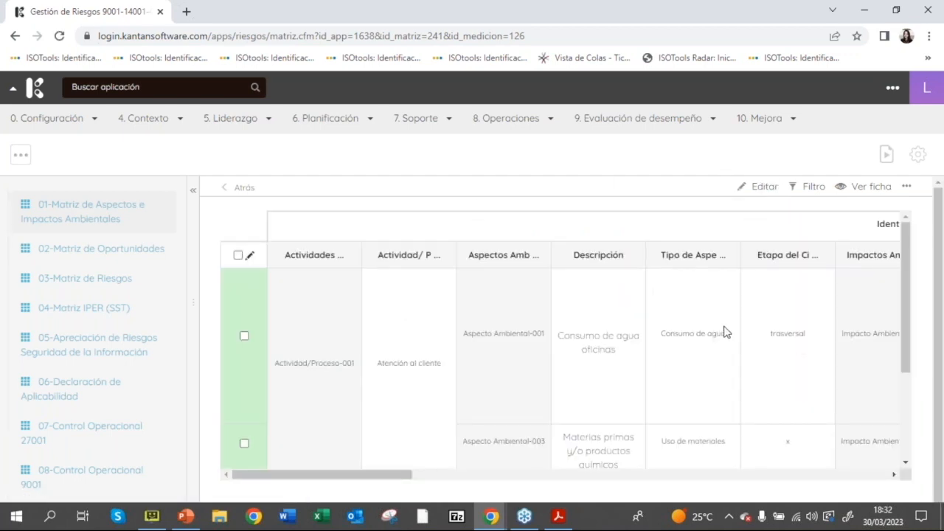
Step: Examine the significance results, conditions and action plan columns across the saved version 2 matrix
left_click_drag(310, 475, 911, 315)
scroll(851, 306, "up", 1)
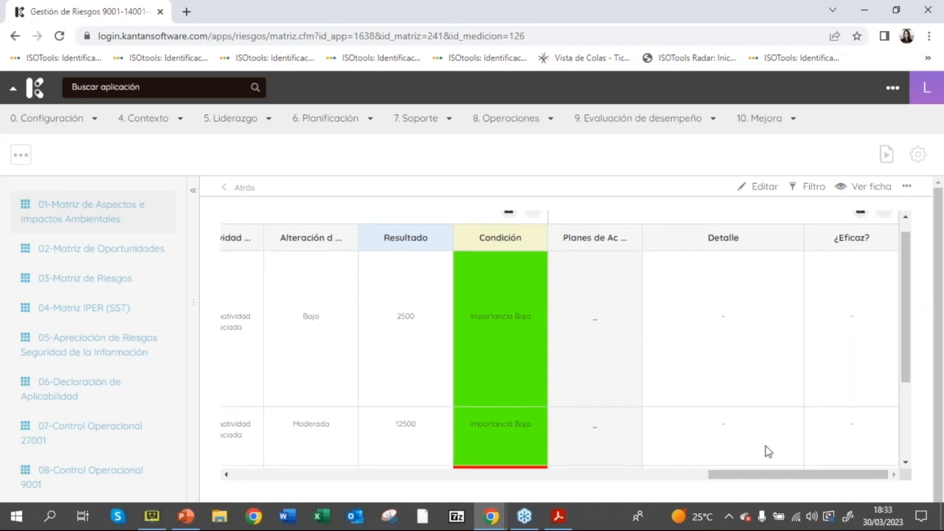
left_click_drag(768, 480, 714, 483)
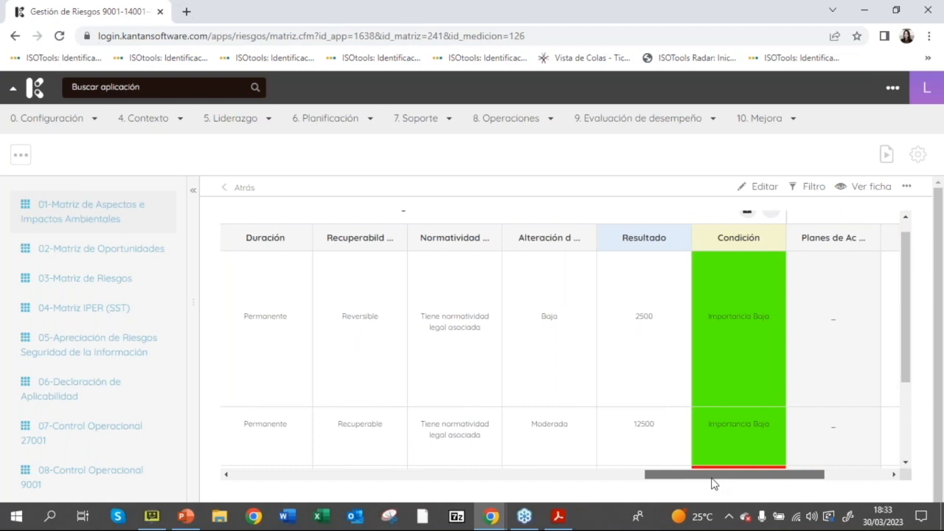
left_click_drag(714, 483, 226, 289)
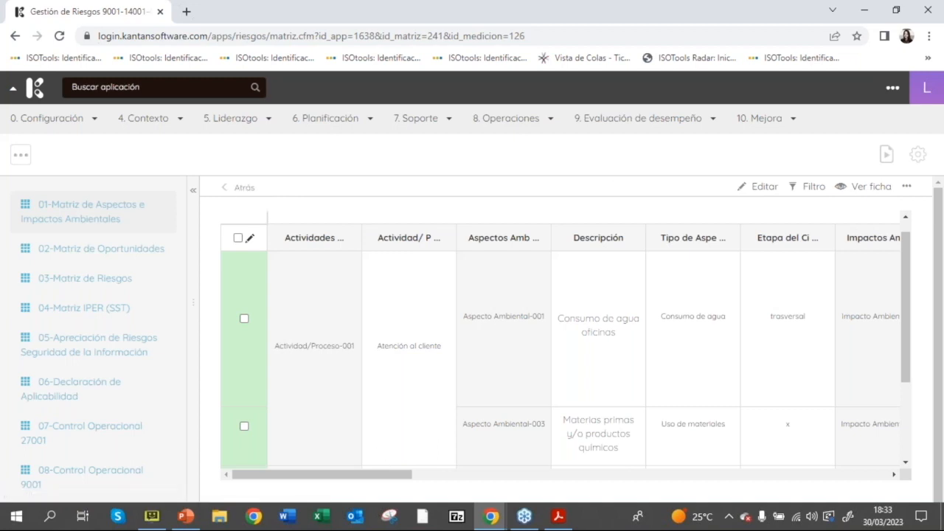
Step: Return to the evaluations list, reopen the Evaluación de Aspectos e impactos Sony 2023 matrix and export it to Excel
left_click(241, 188)
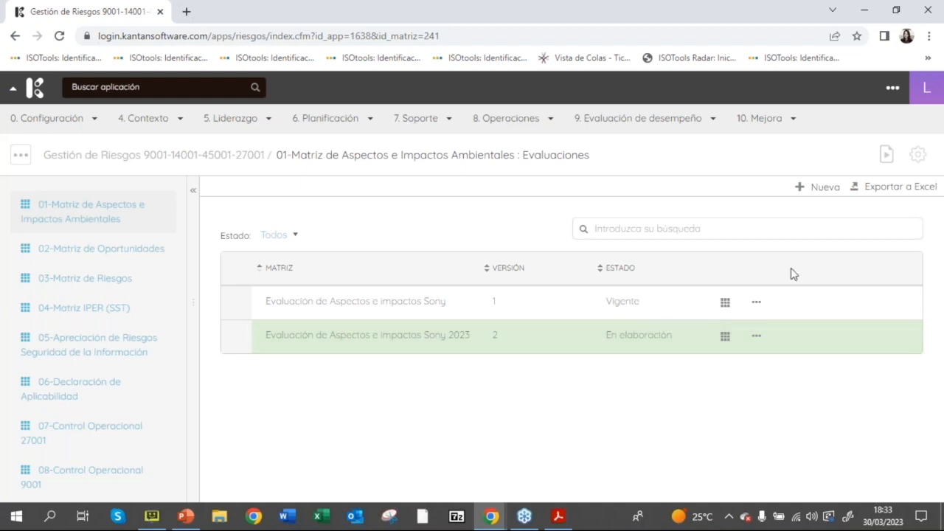
left_click(724, 337)
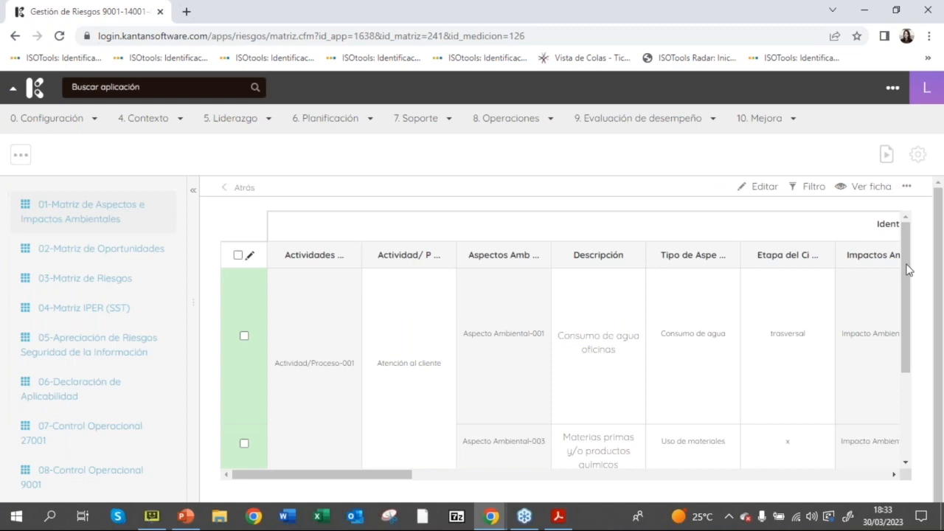
left_click(905, 187)
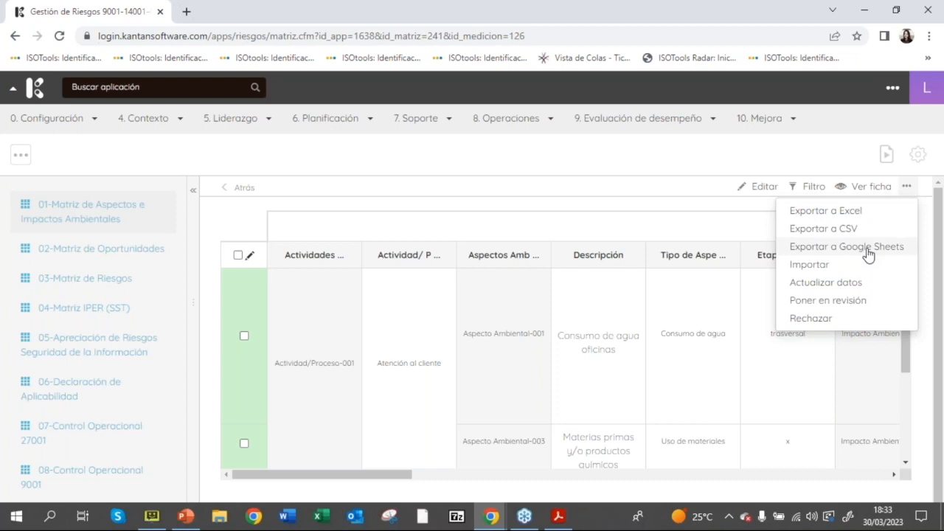
left_click(825, 212)
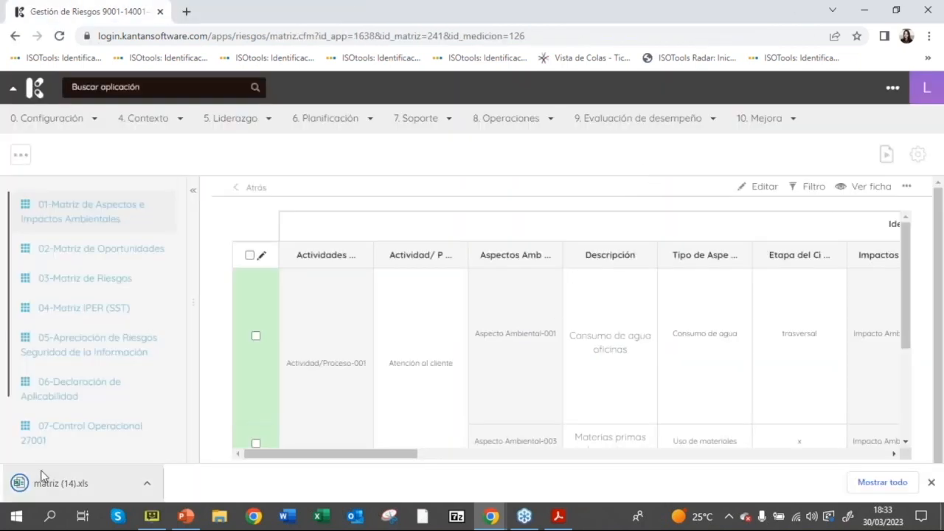
Step: Open the downloaded matriz (14).xls file in Excel and maximize its window
left_click(59, 481)
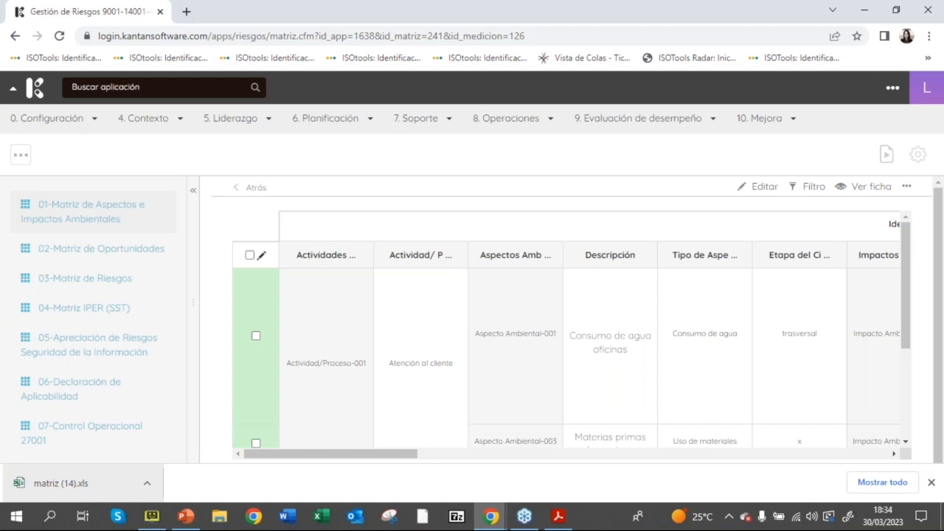
left_click(62, 483)
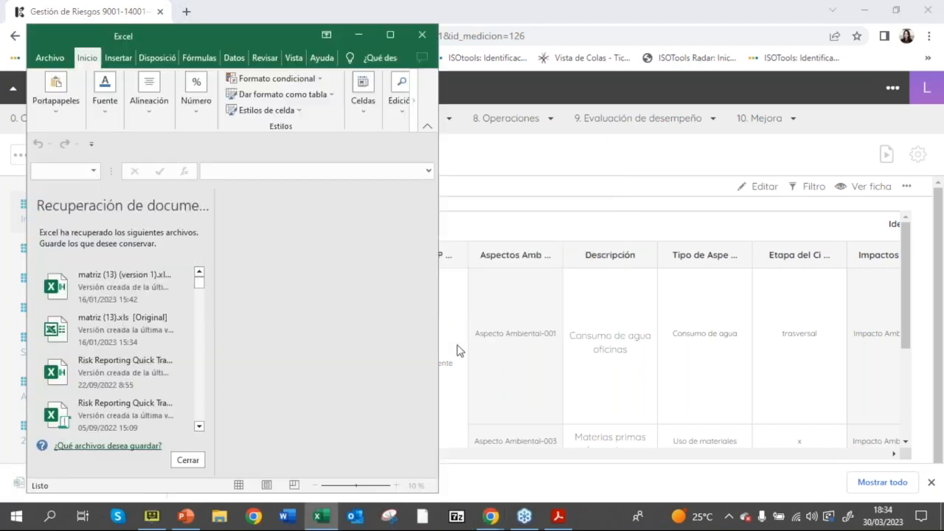
left_click(406, 297)
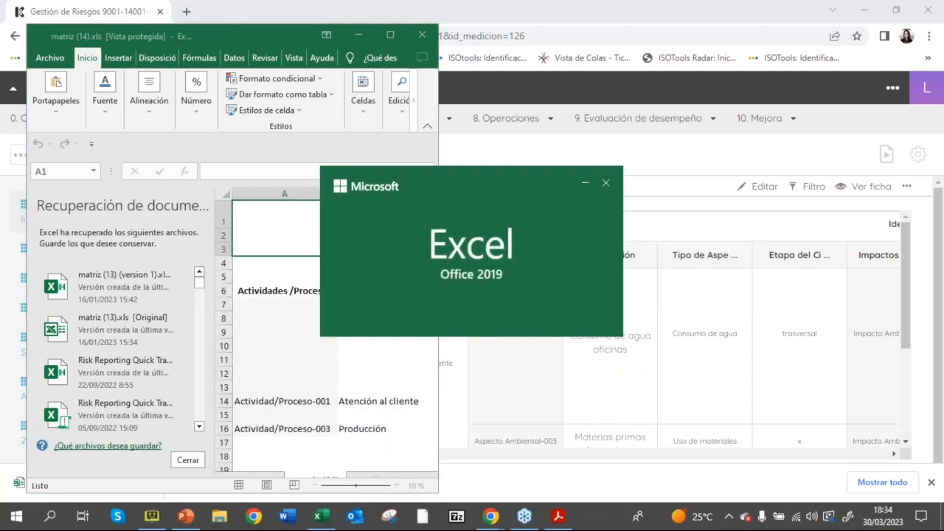
left_click(391, 34)
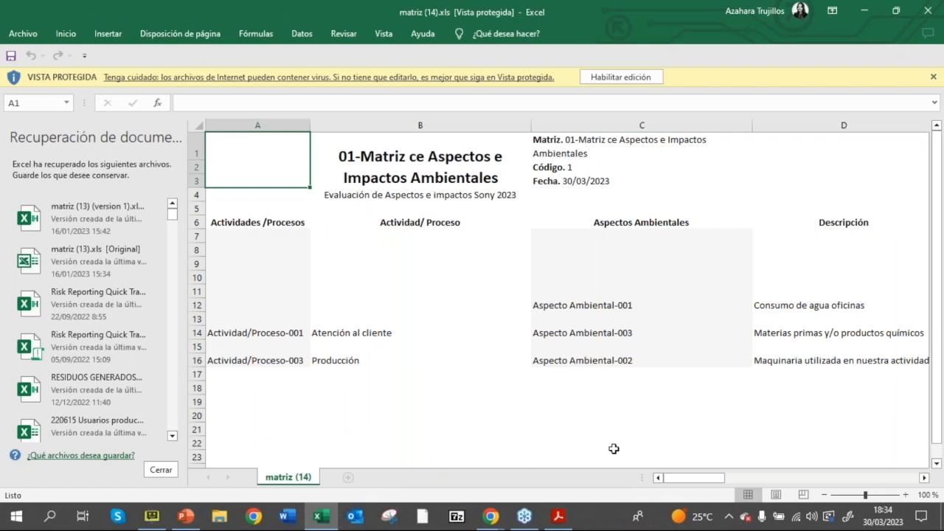
Step: Dismiss the document recovery list without keeping the recovered files, and examine the exported matrix through its Condición and Planes de Acción columns
left_click(161, 470)
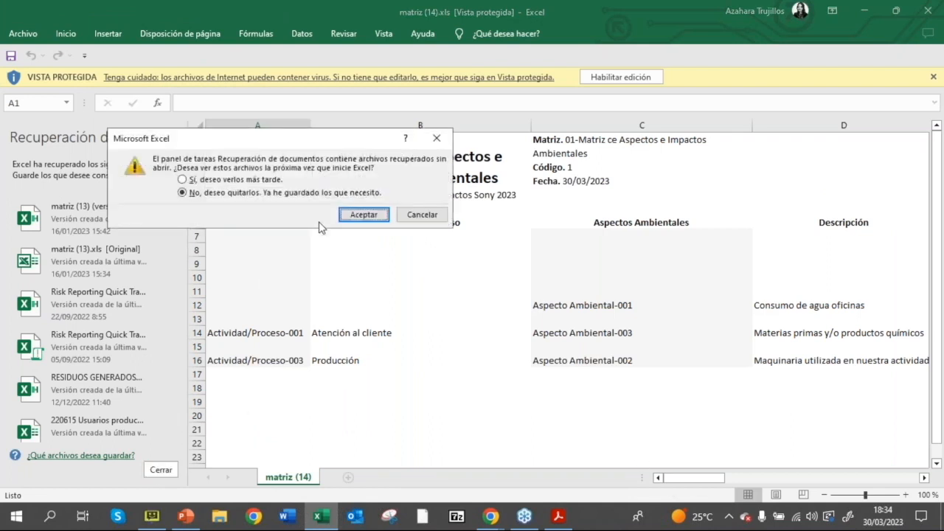
left_click(361, 213)
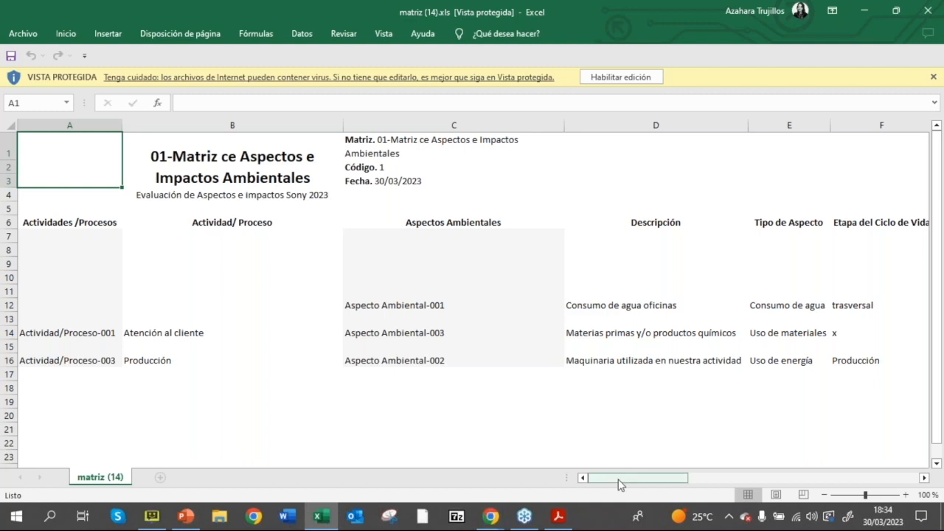
left_click_drag(657, 479, 904, 494)
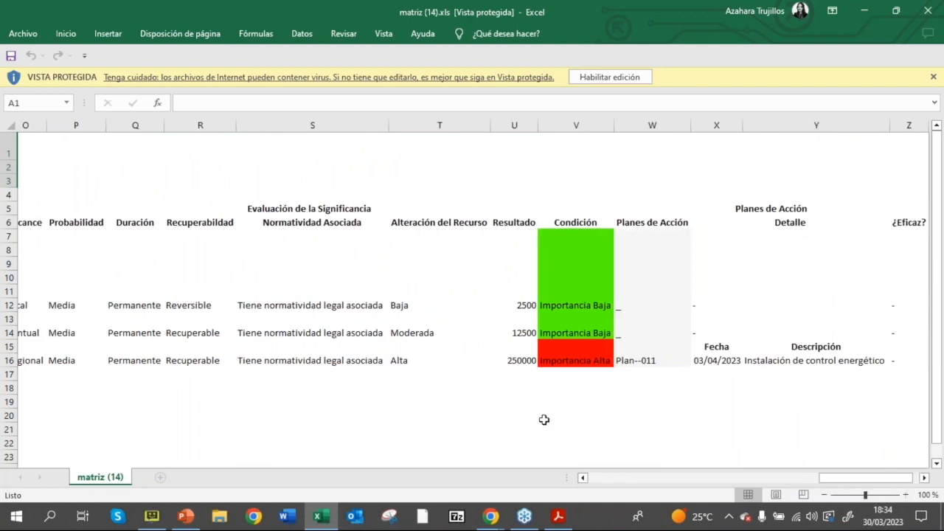
Step: Switch back to the Kantan matrix in Chrome and return to the evaluations list of 01-Matriz de Aspectos e Impactos Ambientales
mouse_move(497, 525)
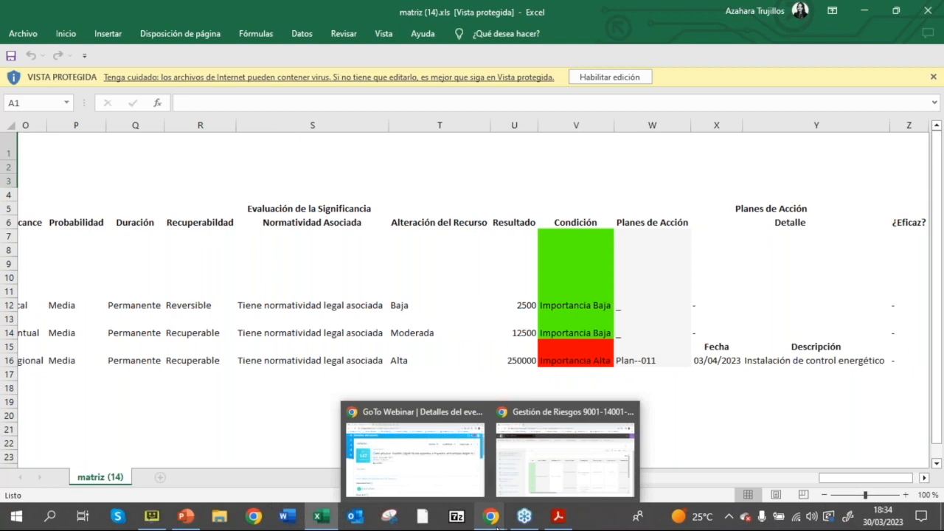
left_click(552, 463)
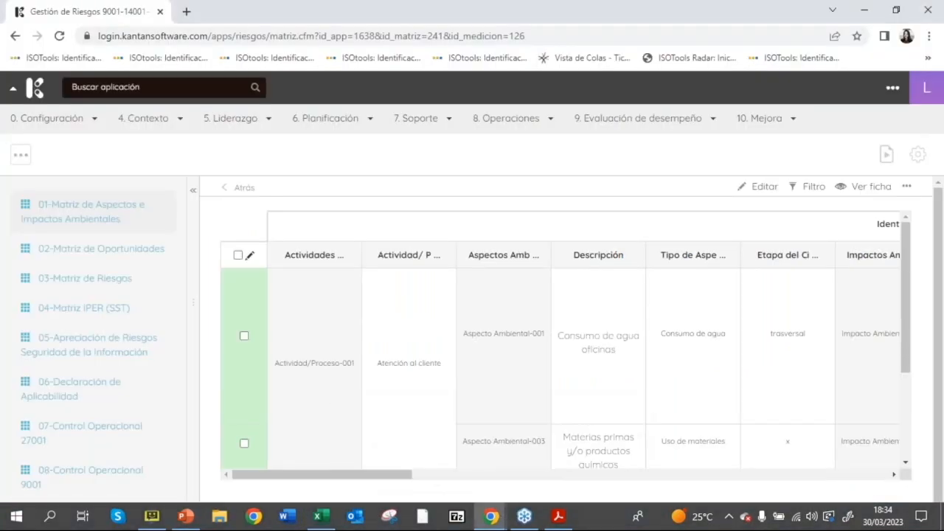
left_click_drag(356, 472, 392, 474)
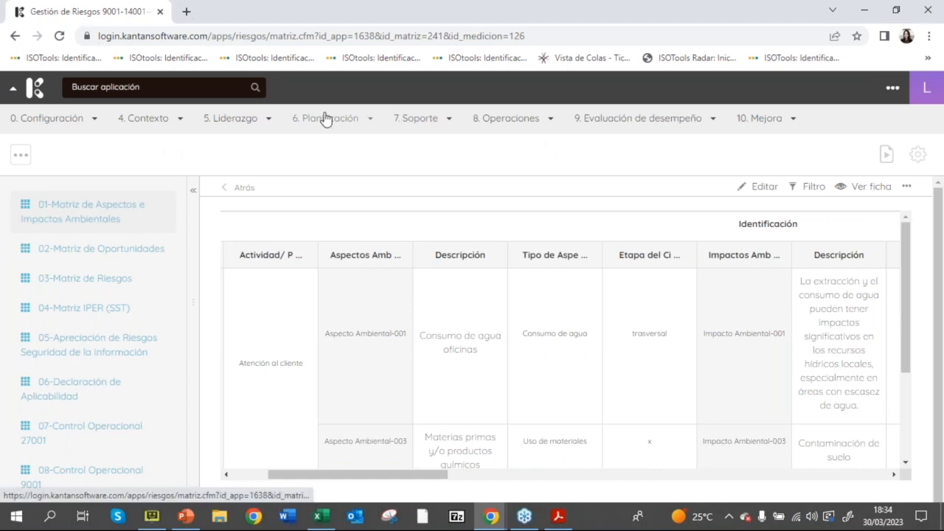
left_click(243, 188)
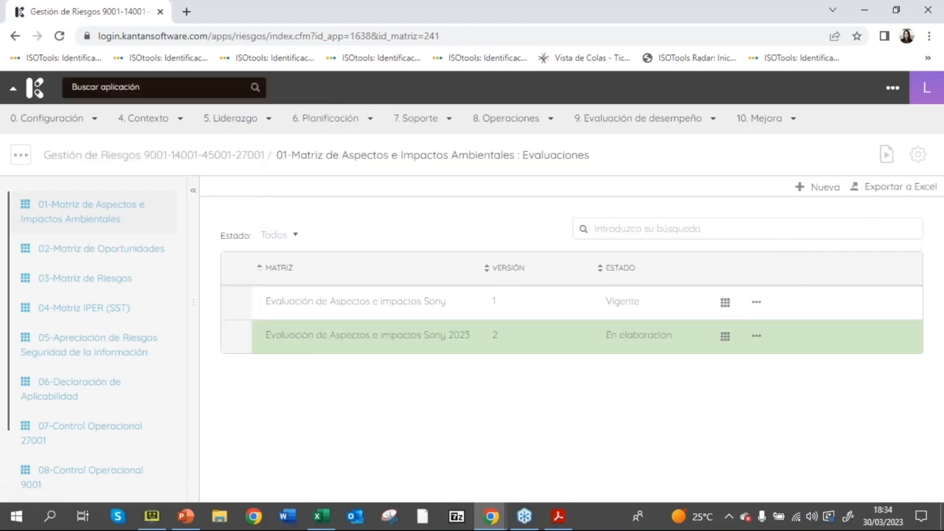